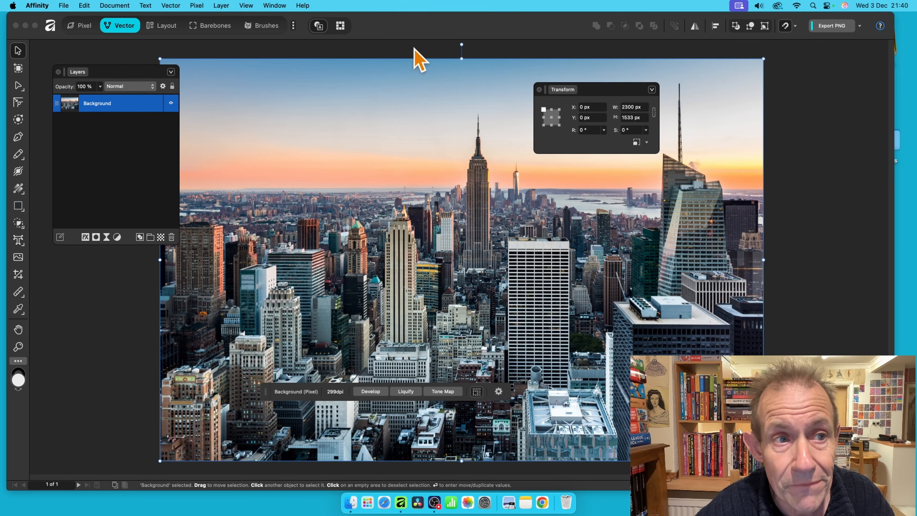
# Open the Vector menu to reveal the Image Trace… command.
pyautogui.click(171, 5)
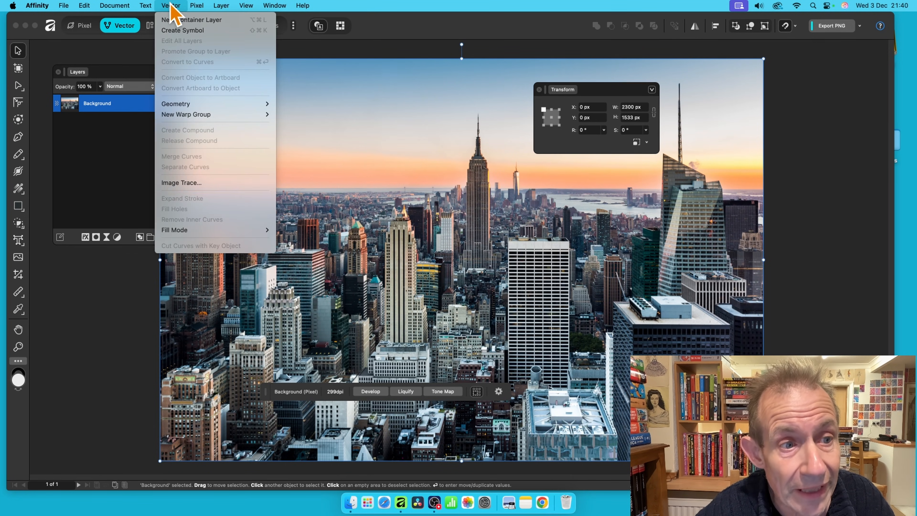
pyautogui.click(203, 186)
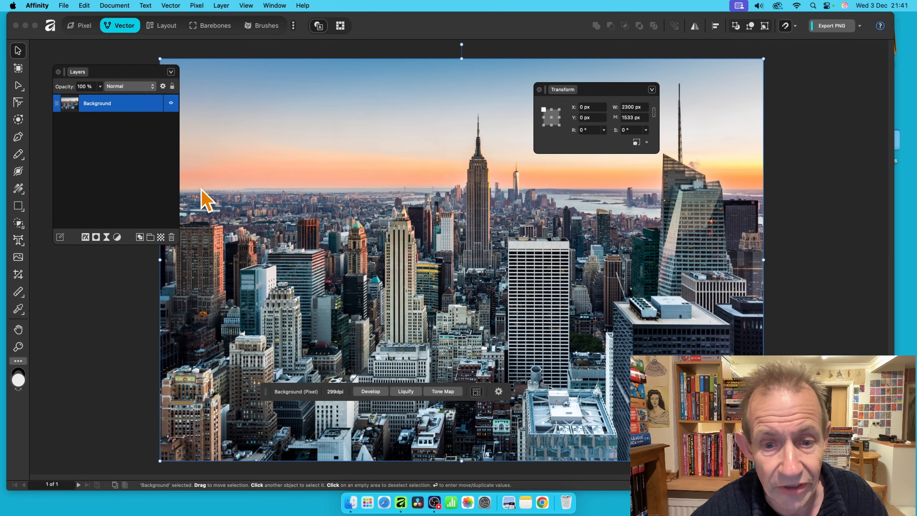
pyautogui.moveTo(356, 186); pyautogui.dragTo(370, 194)
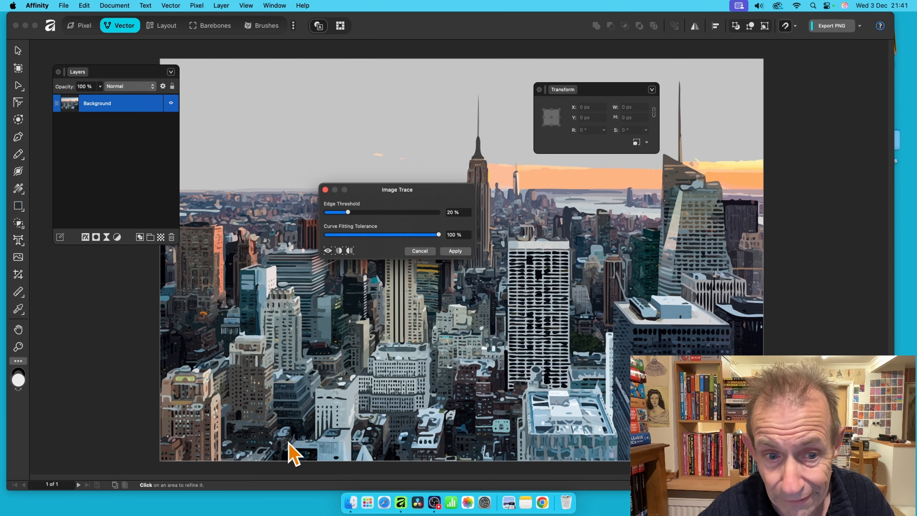
pyautogui.moveTo(348, 213)
pyautogui.mouseDown()
pyautogui.moveTo(337, 214)
pyautogui.moveTo(487, 227)
pyautogui.mouseUp()
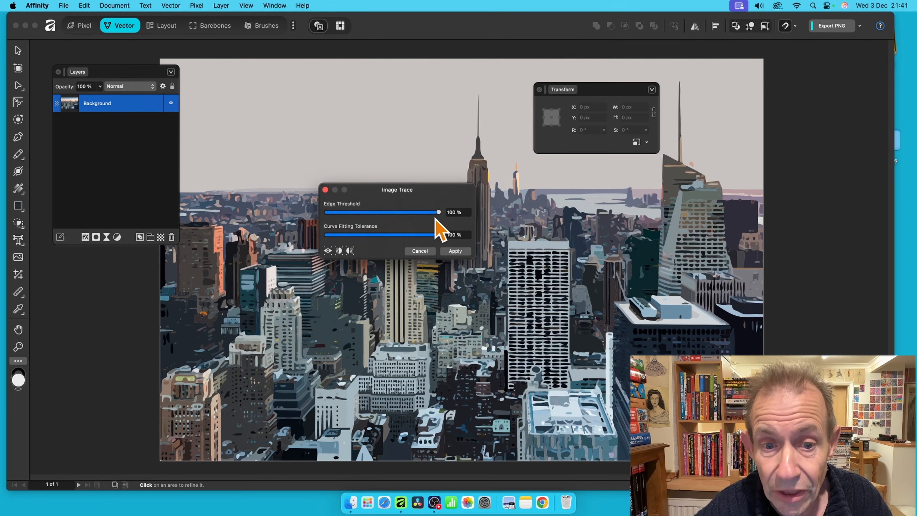
pyautogui.moveTo(436, 213); pyautogui.dragTo(331, 214)
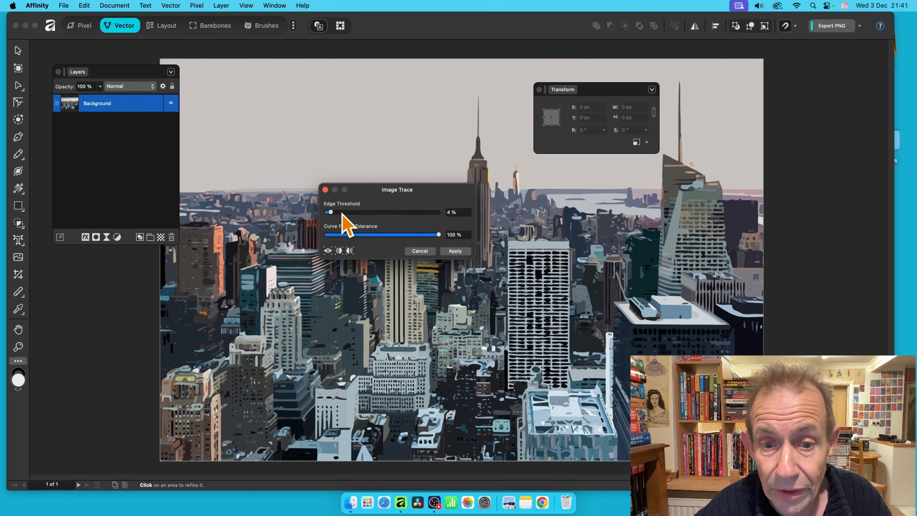
pyautogui.click(426, 250)
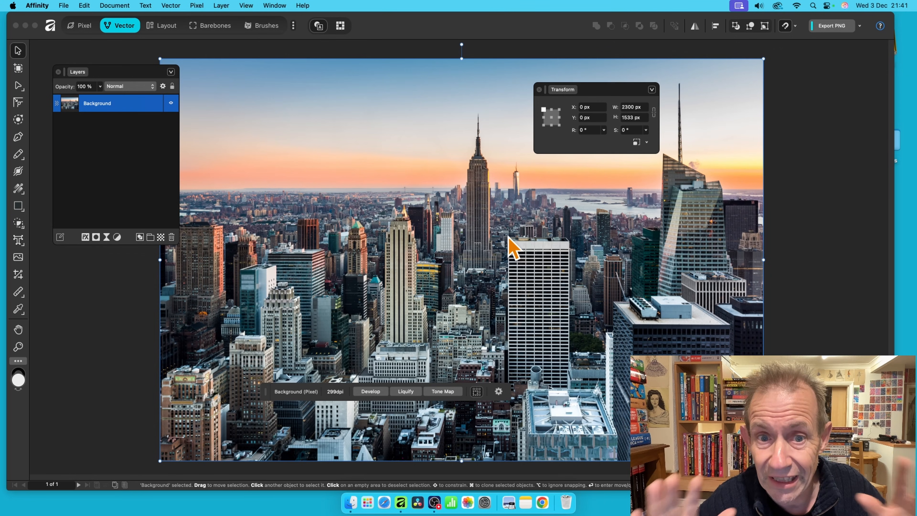
# Apply a Maximum blur with 10 px radius and Circular ticked to the skyline photo.
pyautogui.click(196, 5)
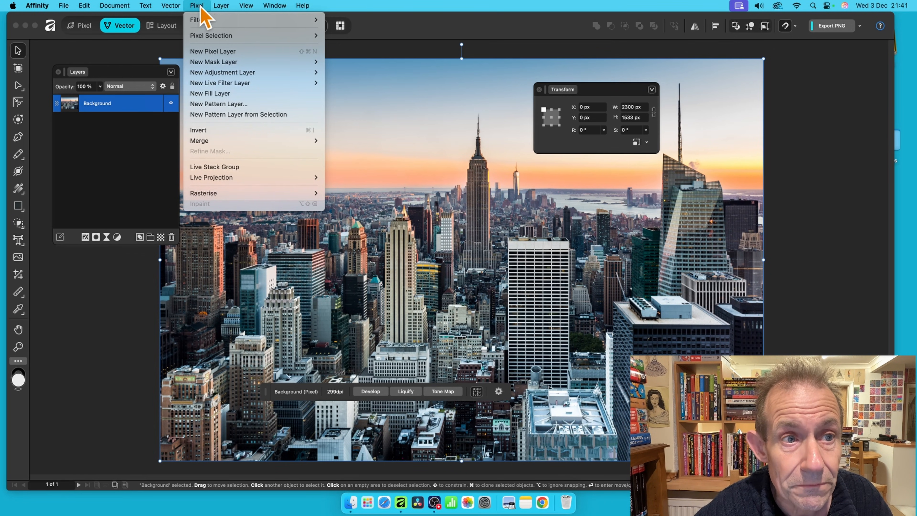
pyautogui.moveTo(208, 21)
pyautogui.moveTo(337, 46)
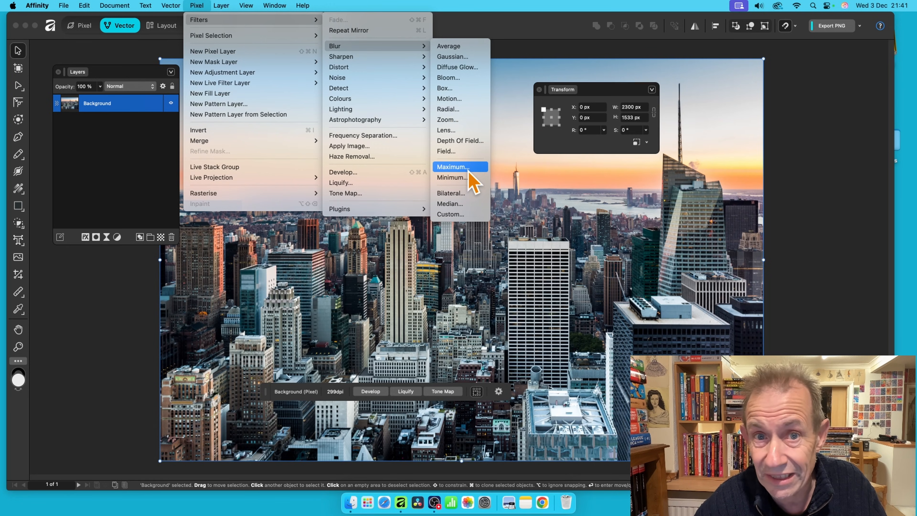
pyautogui.click(454, 167)
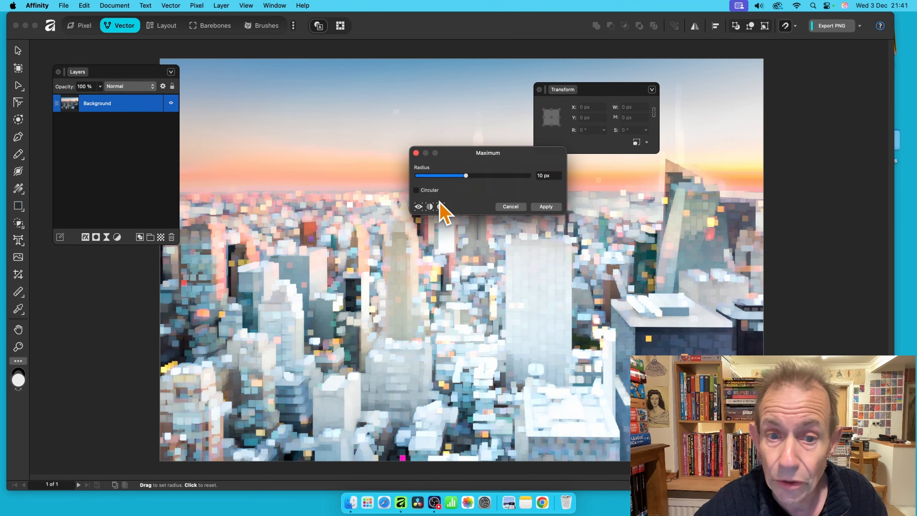
pyautogui.click(416, 190)
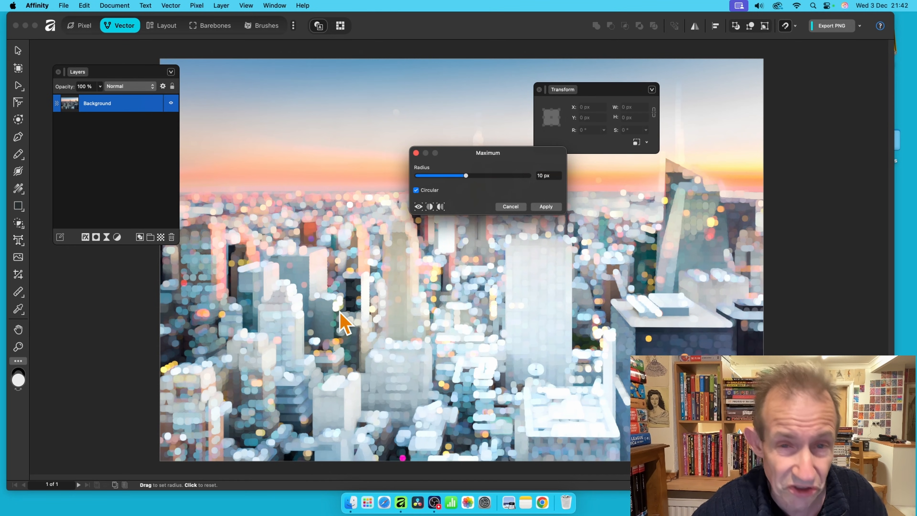
pyautogui.click(546, 207)
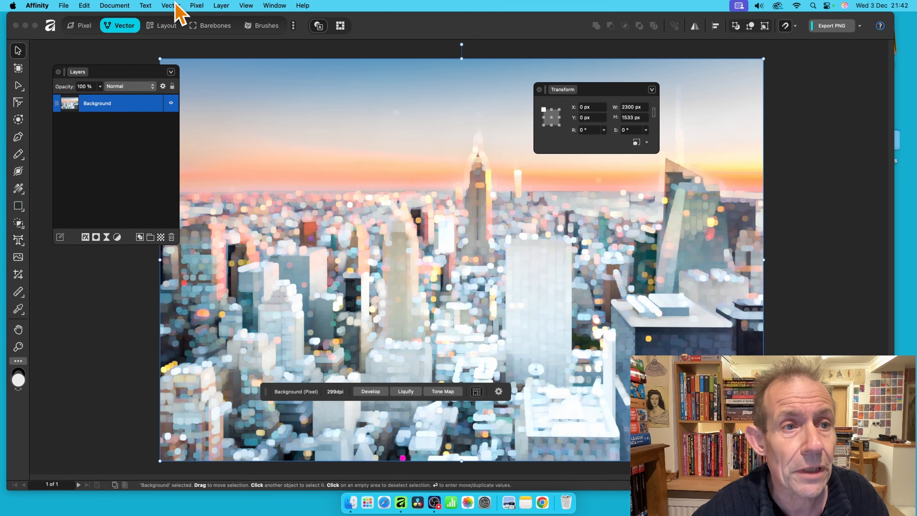
# Image-trace the blurred photo with the edge threshold raised to 100%.
pyautogui.click(165, 6)
pyautogui.click(184, 182)
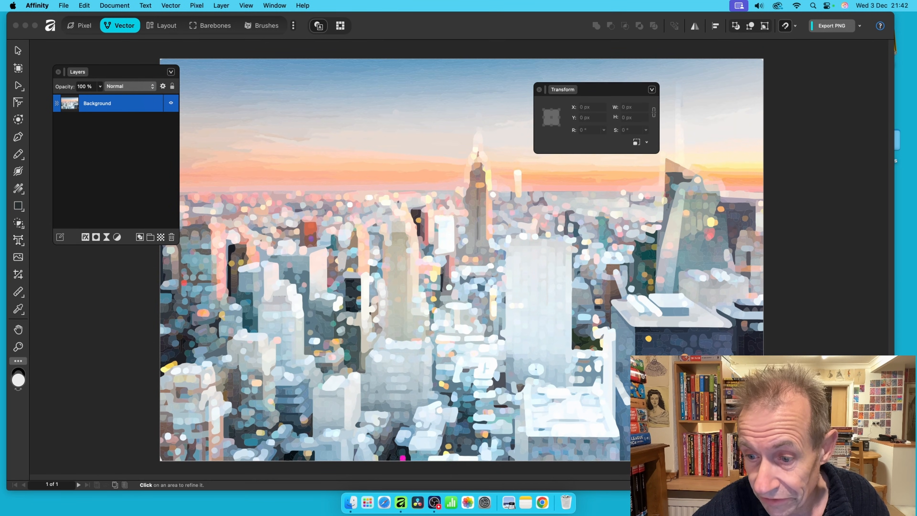
pyautogui.moveTo(543, 246); pyautogui.dragTo(455, 173)
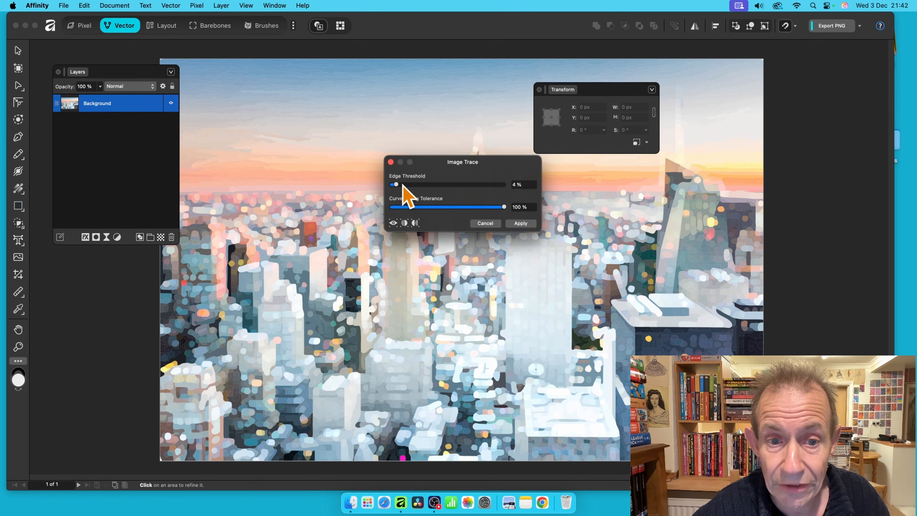
pyautogui.moveTo(402, 186); pyautogui.dragTo(535, 183)
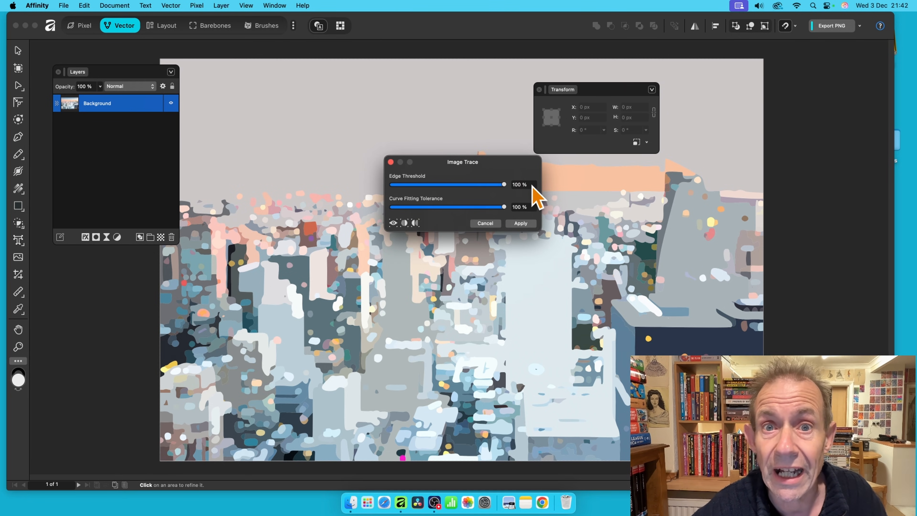
pyautogui.moveTo(455, 184)
pyautogui.mouseDown()
pyautogui.moveTo(405, 184)
pyautogui.moveTo(509, 191)
pyautogui.mouseUp()
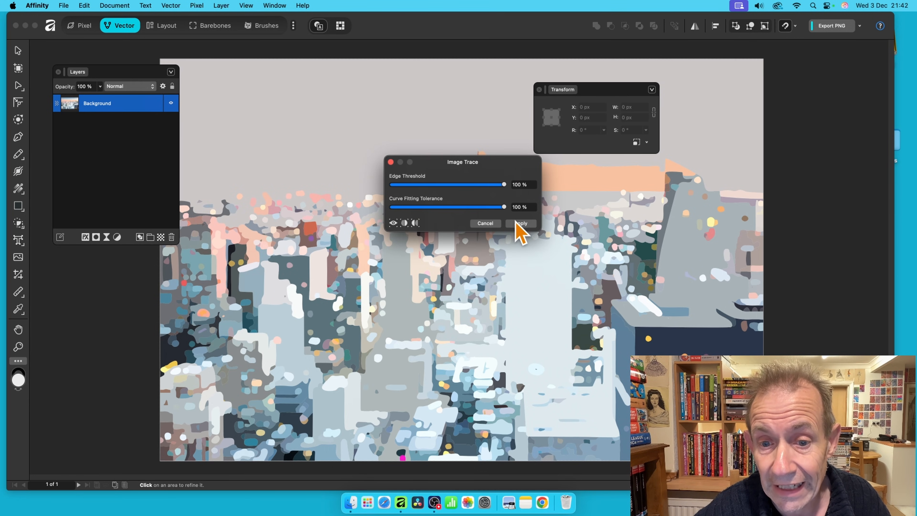
pyautogui.click(521, 223)
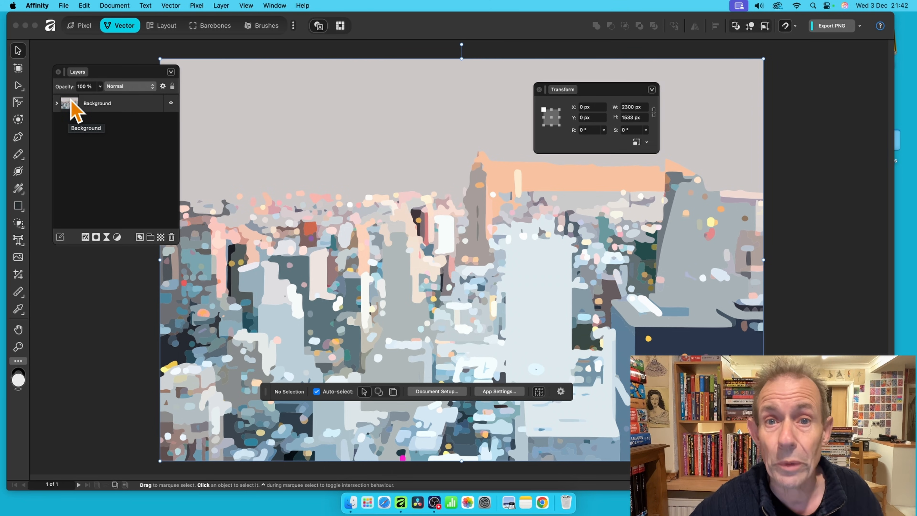
# Show the Layers panel, expand the traced group and select all 1142 traced curves.
pyautogui.click(274, 6)
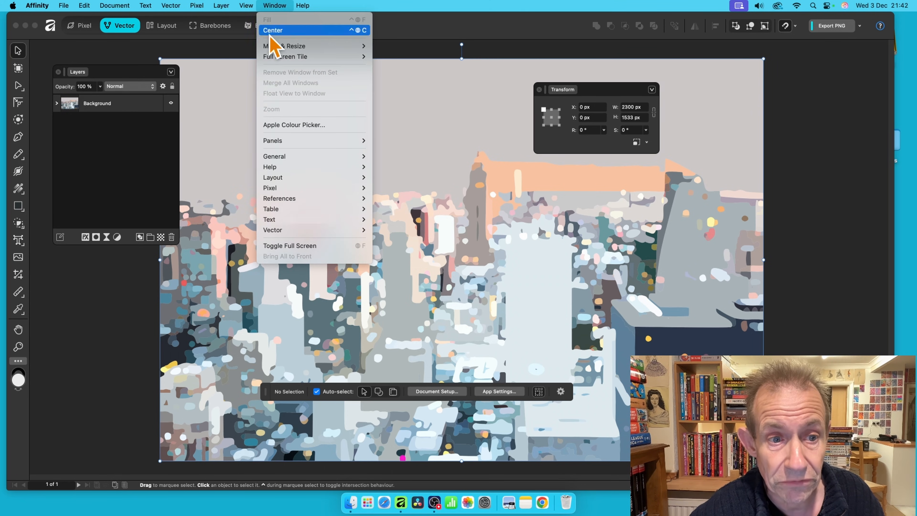
pyautogui.moveTo(284, 159)
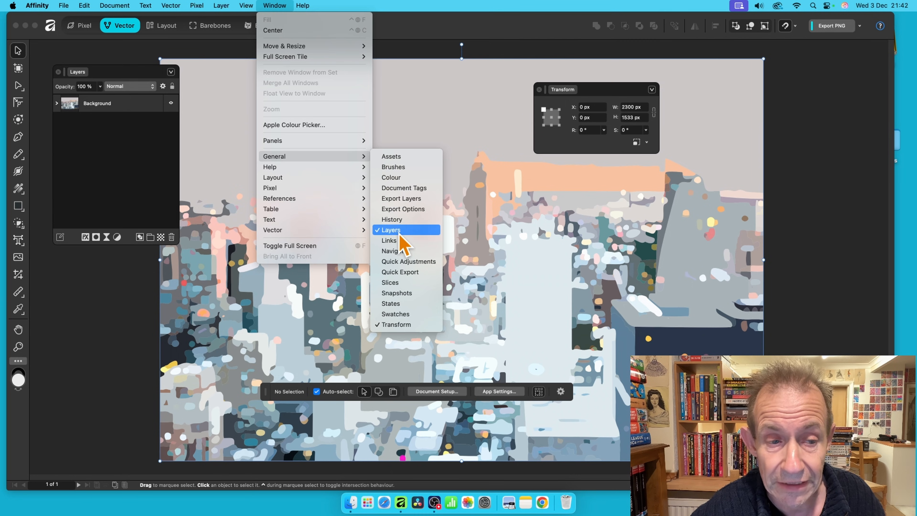
pyautogui.click(120, 177)
pyautogui.click(58, 103)
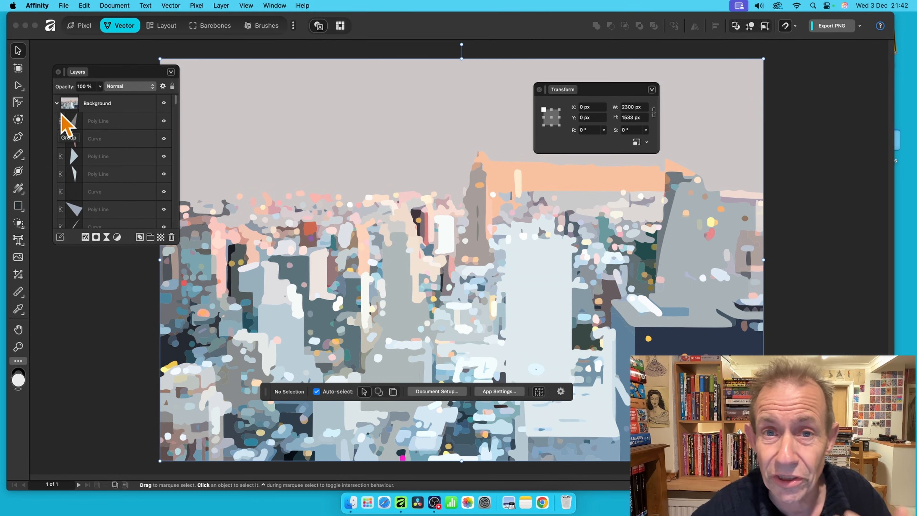
pyautogui.click(97, 125)
pyautogui.scroll(-15, 174, 104)
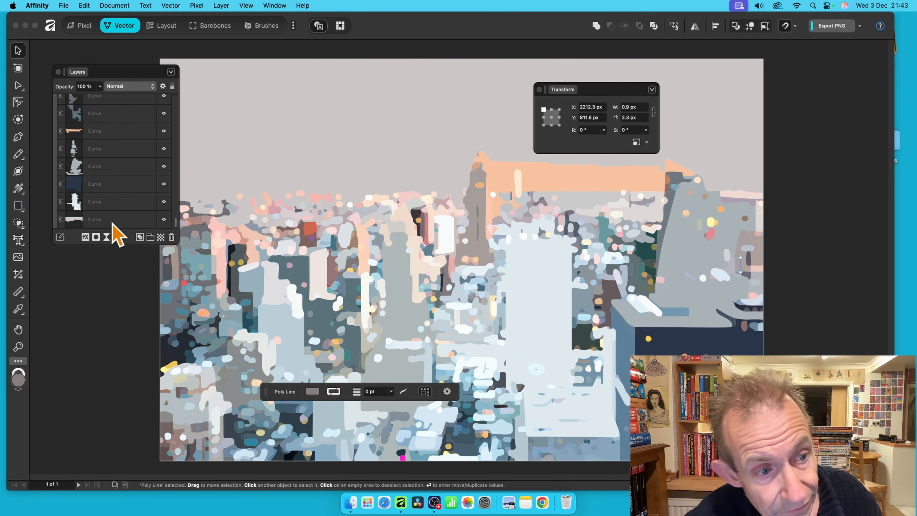
pyautogui.press('super+a')
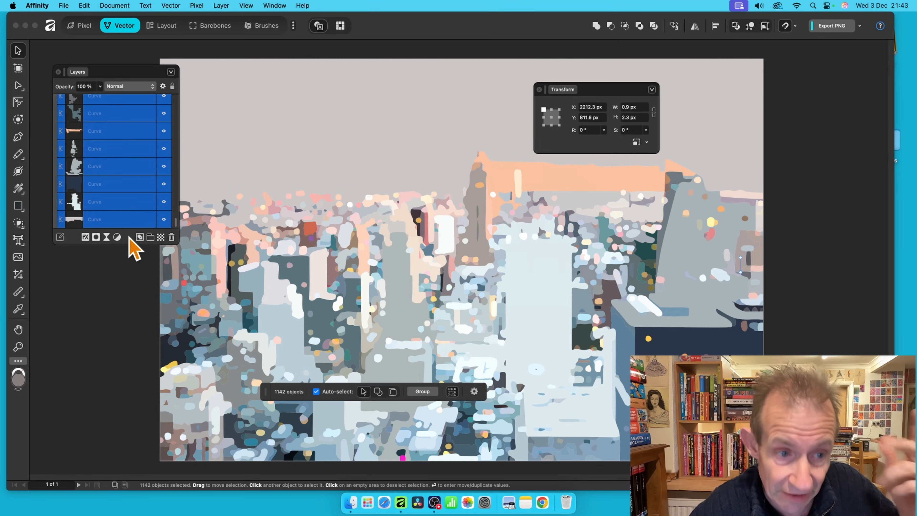
# Open Layer Effects for the curves and try Bevel / Emboss as Inner, then Outer.
pyautogui.click(85, 238)
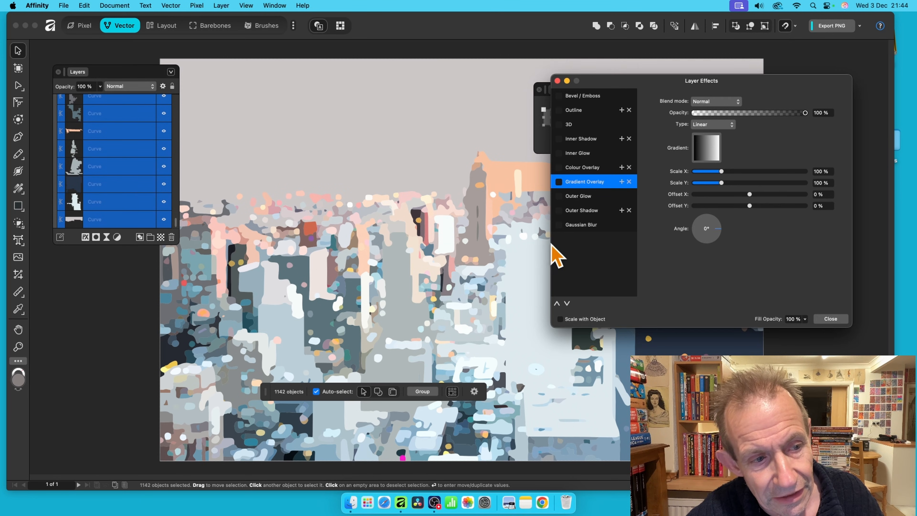
pyautogui.moveTo(666, 91); pyautogui.dragTo(679, 25)
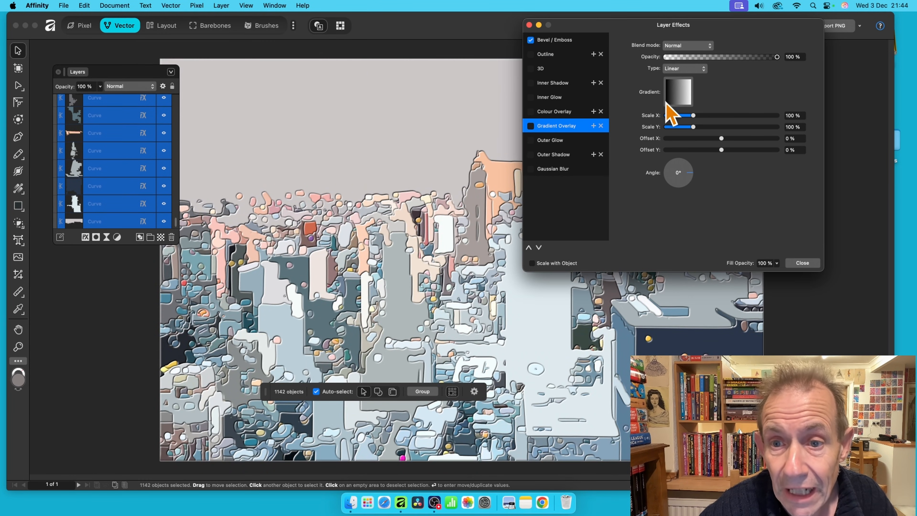
pyautogui.click(560, 40)
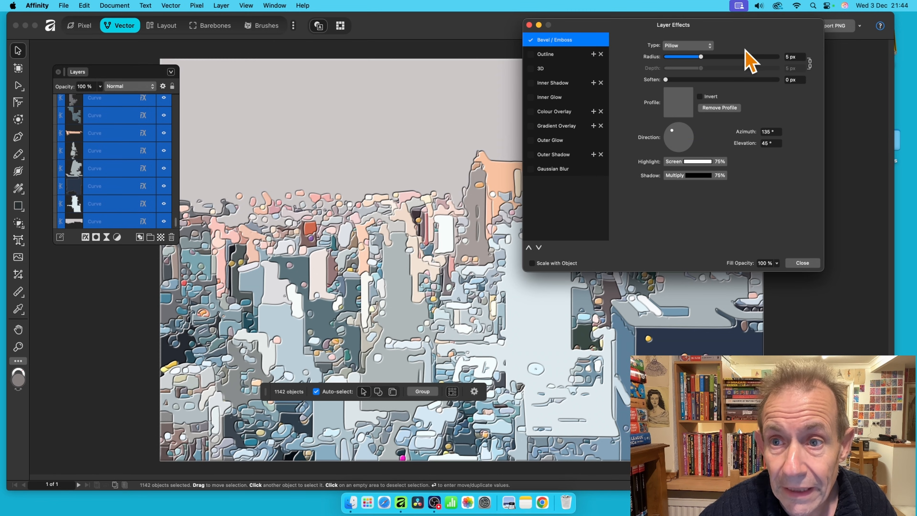
pyautogui.click(672, 47)
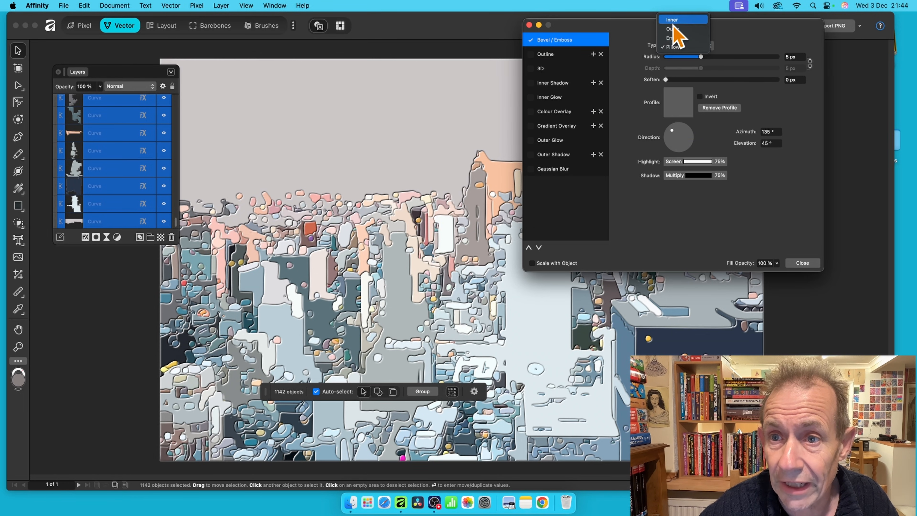
pyautogui.click(672, 20)
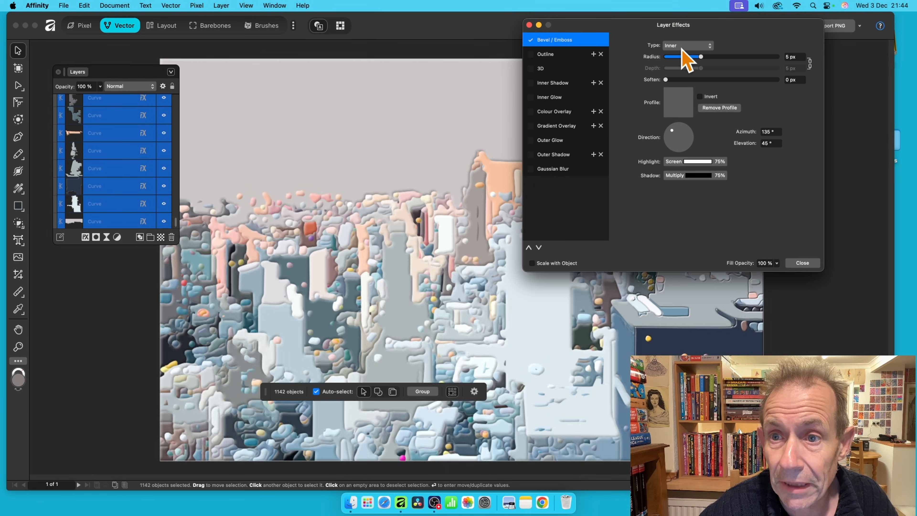
pyautogui.click(681, 45)
pyautogui.click(680, 56)
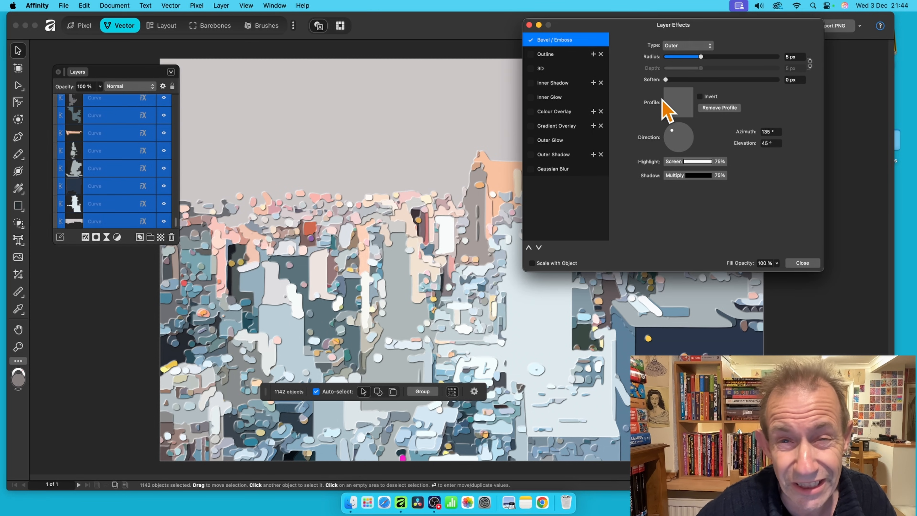
# Try the S-shaped bevel profile, remove it, and switch Bevel / Emboss off.
pyautogui.click(678, 106)
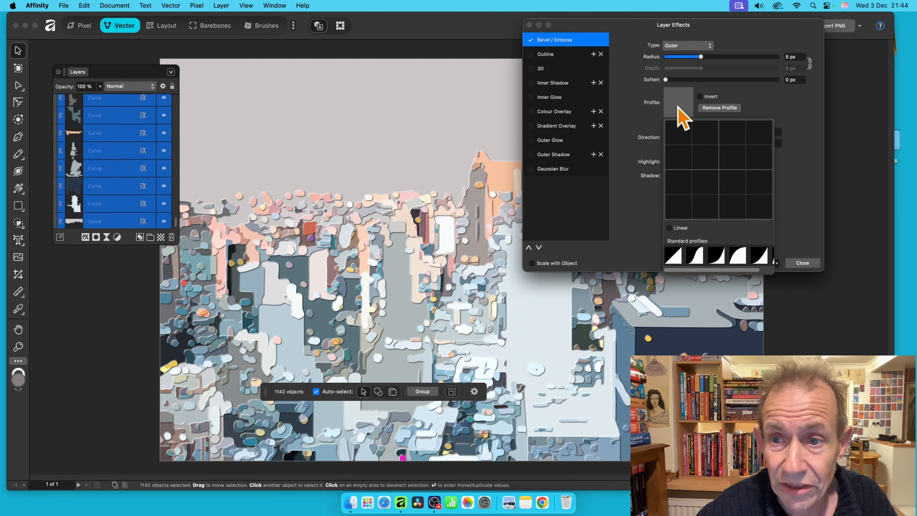
pyautogui.click(695, 256)
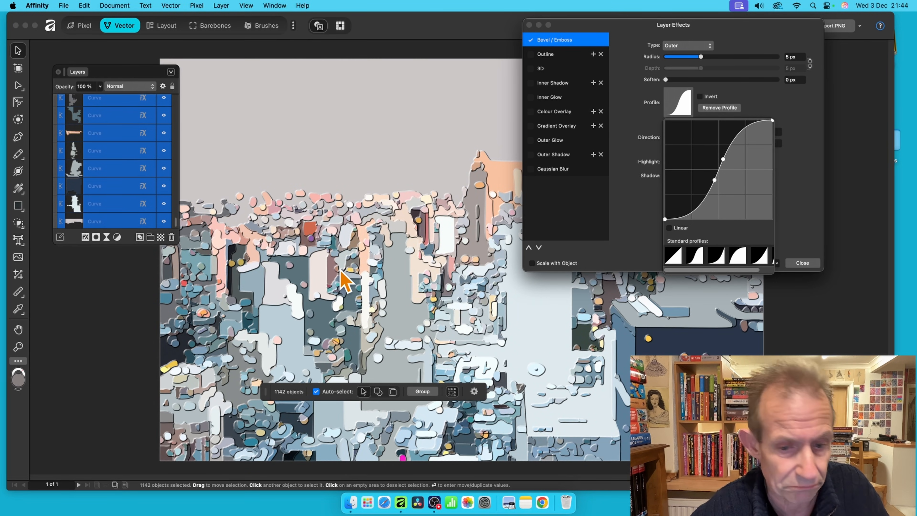
pyautogui.click(720, 109)
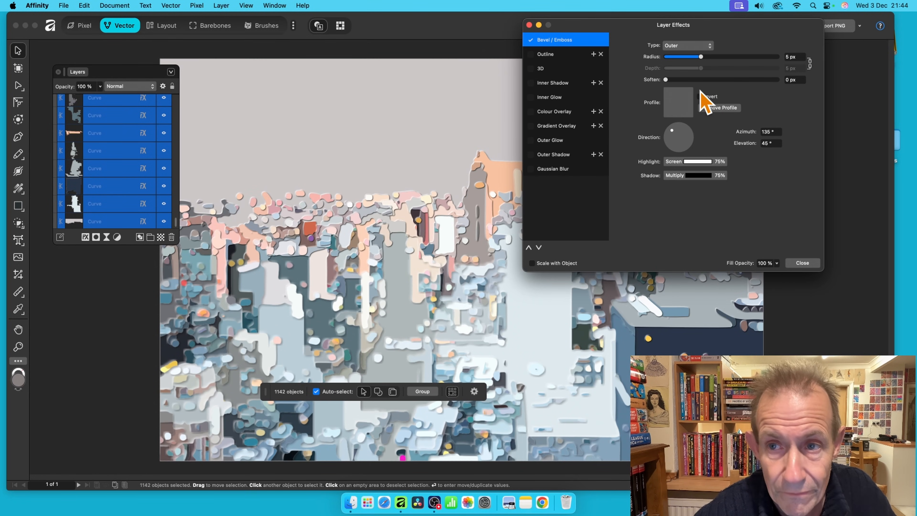
pyautogui.click(531, 40)
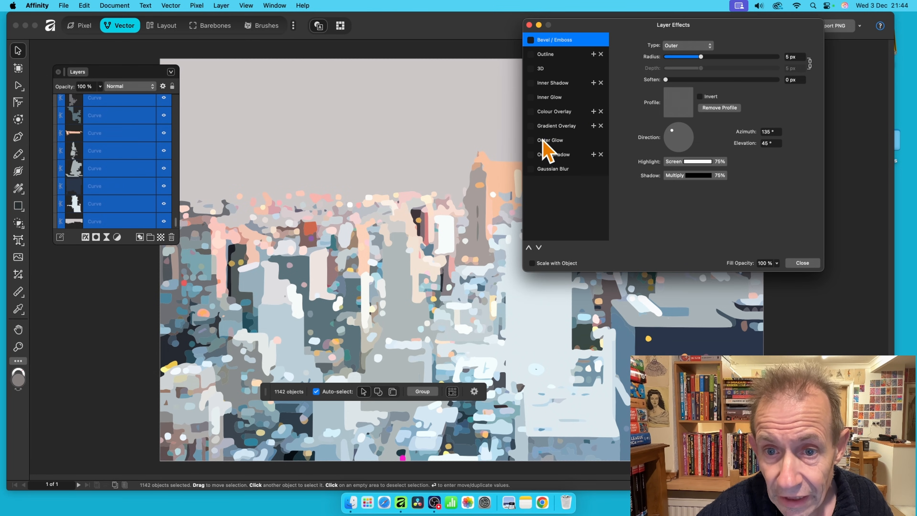
# Enable a Gradient Overlay scaled 120% by 66% at 315°, and re-enable Bevel / Emboss.
pyautogui.click(544, 126)
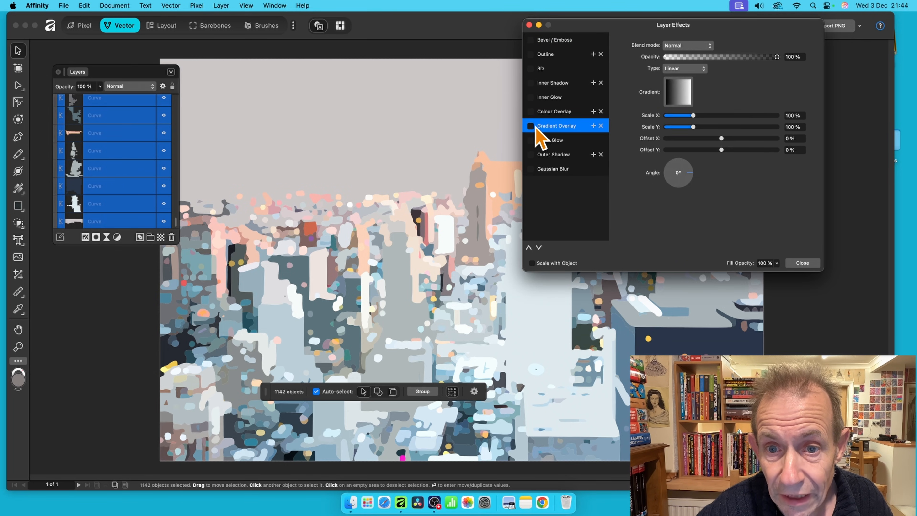
pyautogui.click(531, 126)
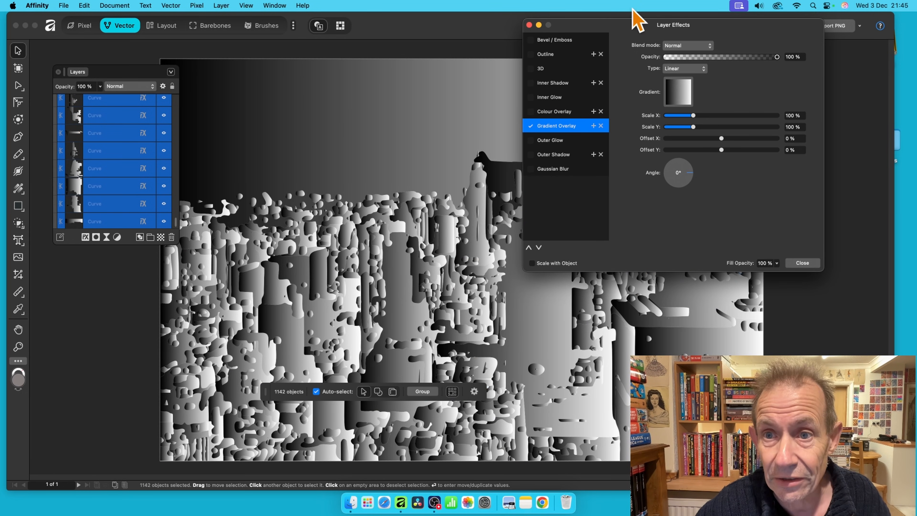
pyautogui.moveTo(635, 24); pyautogui.dragTo(676, 28)
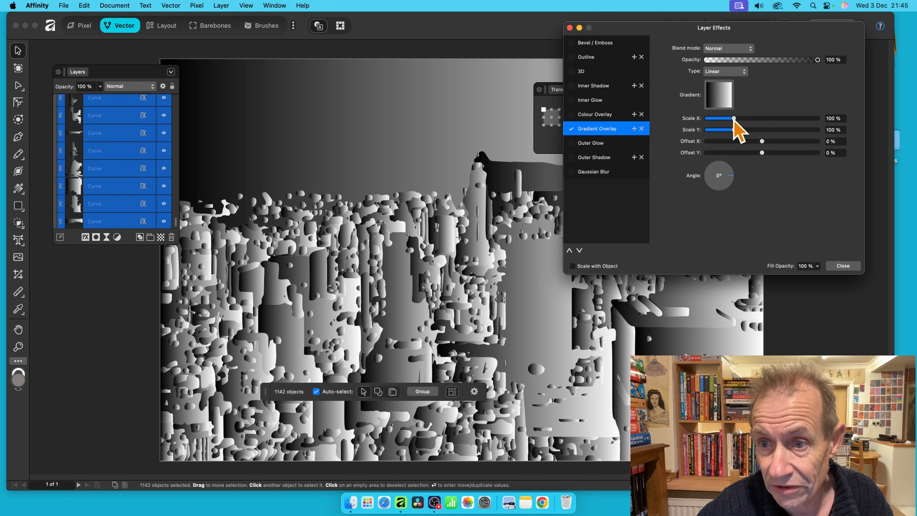
pyautogui.moveTo(734, 119)
pyautogui.mouseDown()
pyautogui.moveTo(720, 119)
pyautogui.moveTo(751, 121)
pyautogui.moveTo(724, 130)
pyautogui.mouseUp()
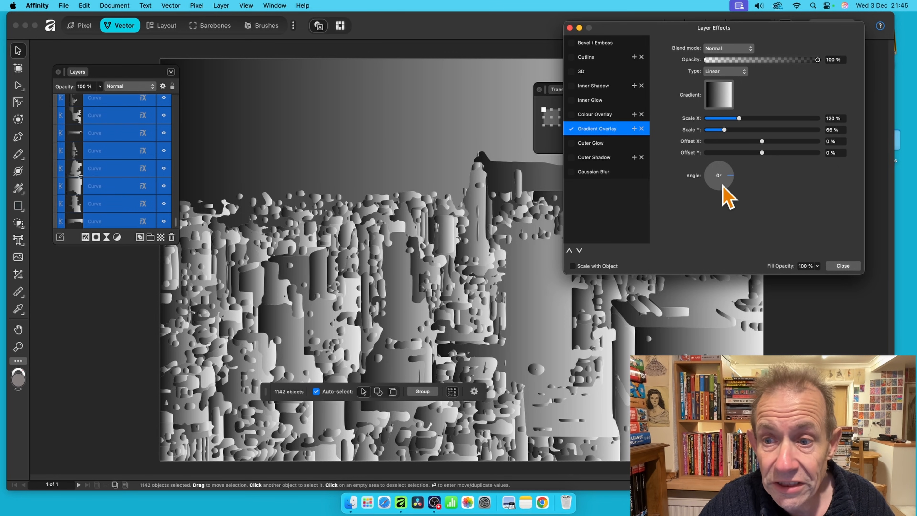
pyautogui.moveTo(723, 187); pyautogui.dragTo(730, 190)
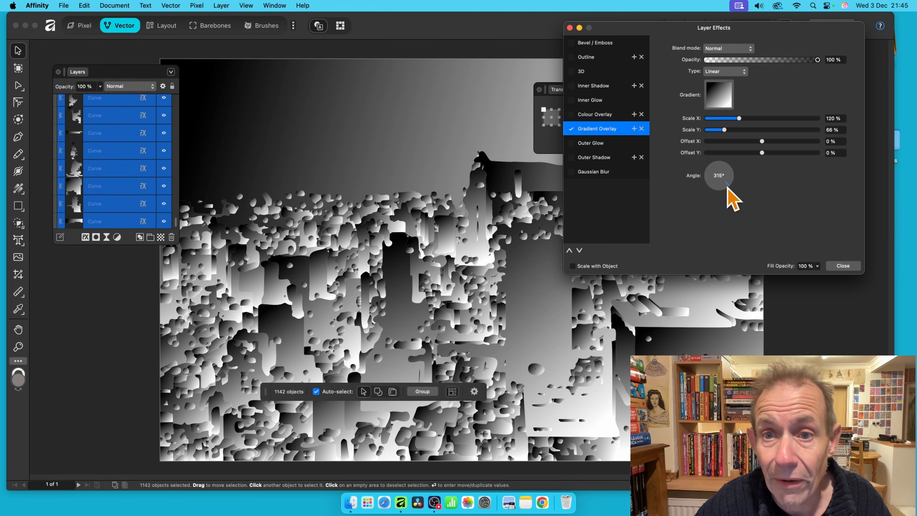
pyautogui.click(572, 44)
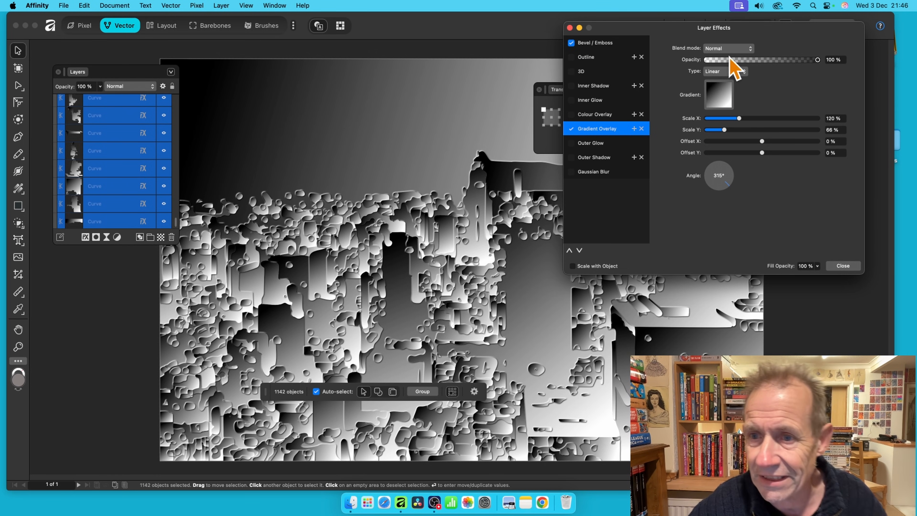
# Set the gradient's left stop to red DB5D5D and right stop to green 0A9C19.
pyautogui.click(721, 98)
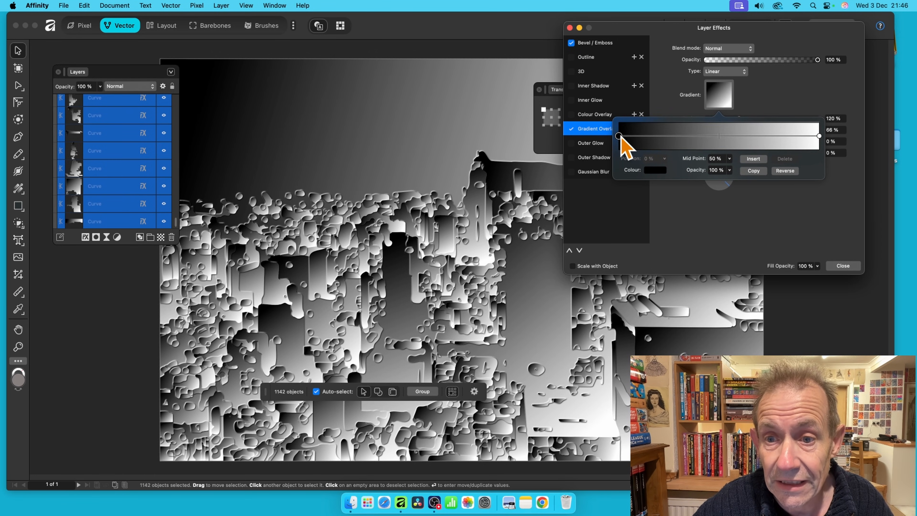
pyautogui.click(661, 170)
pyautogui.click(699, 243)
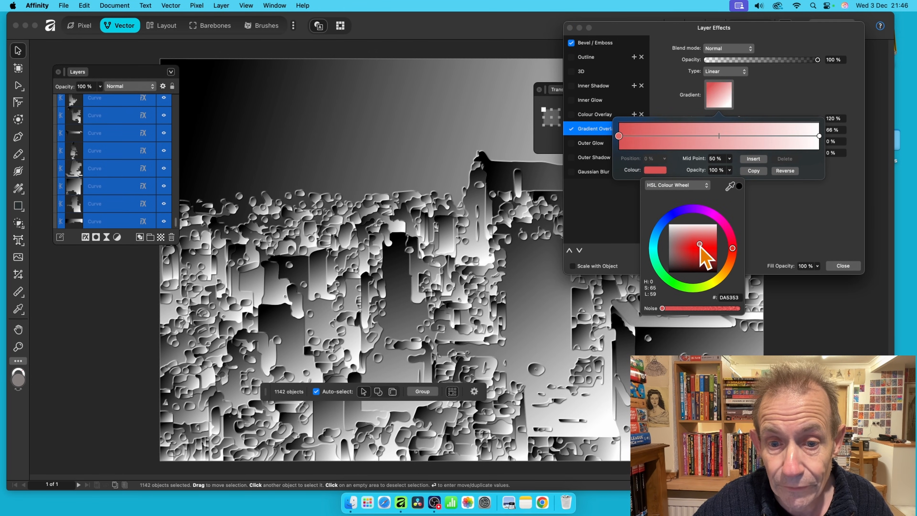
pyautogui.click(630, 205)
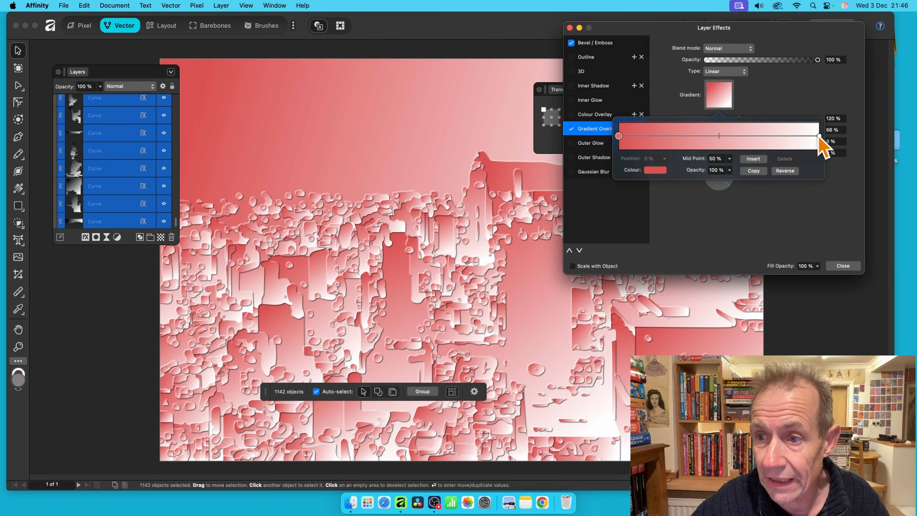
pyautogui.click(819, 136)
pyautogui.click(655, 171)
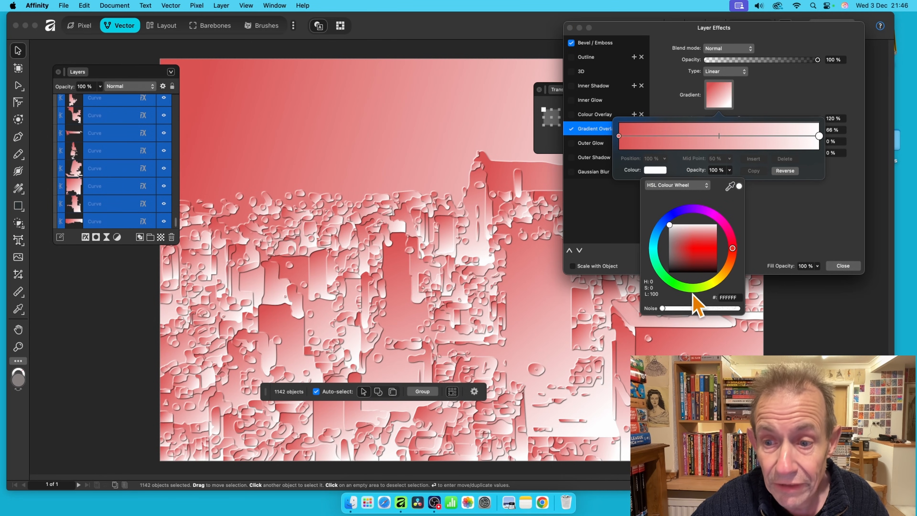
pyautogui.click(669, 280)
pyautogui.moveTo(706, 256); pyautogui.dragTo(710, 258)
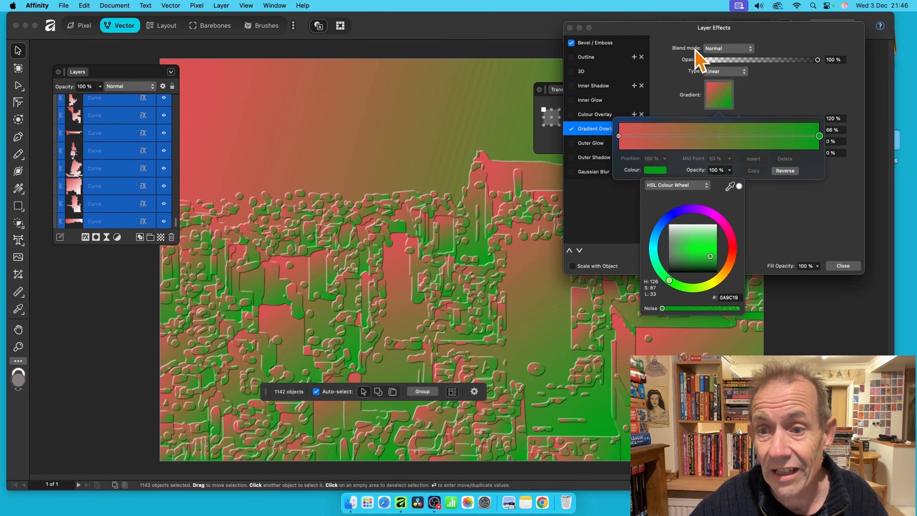
pyautogui.click(697, 137)
# Add a gradient stop at 39% coloured blue 0D55AD.
pyautogui.click(697, 136)
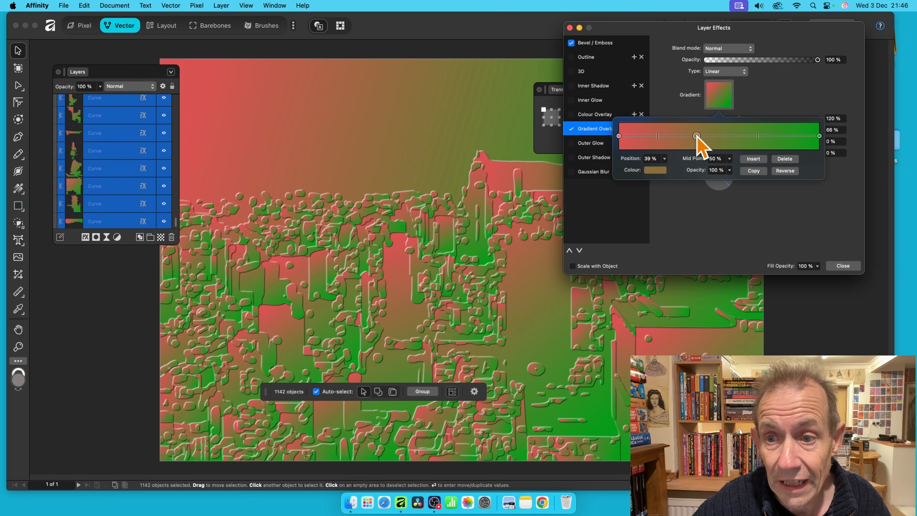
pyautogui.click(654, 170)
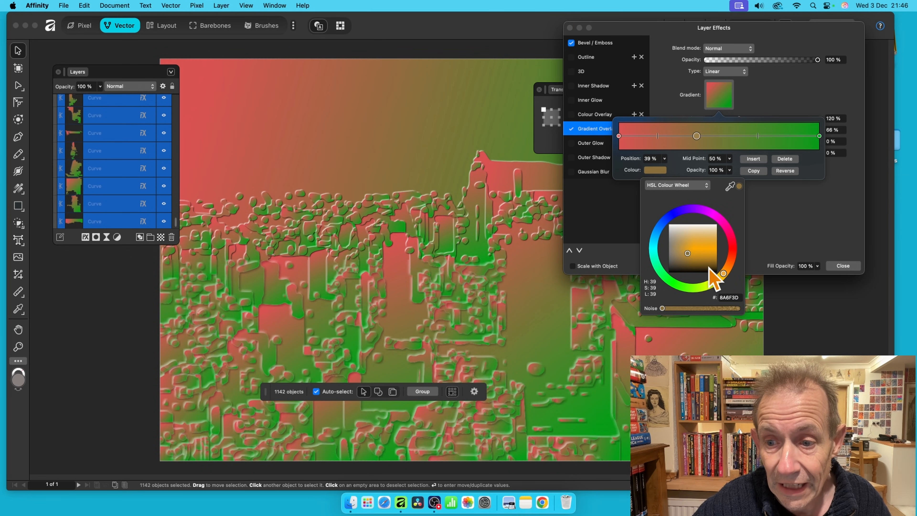
pyautogui.click(662, 226)
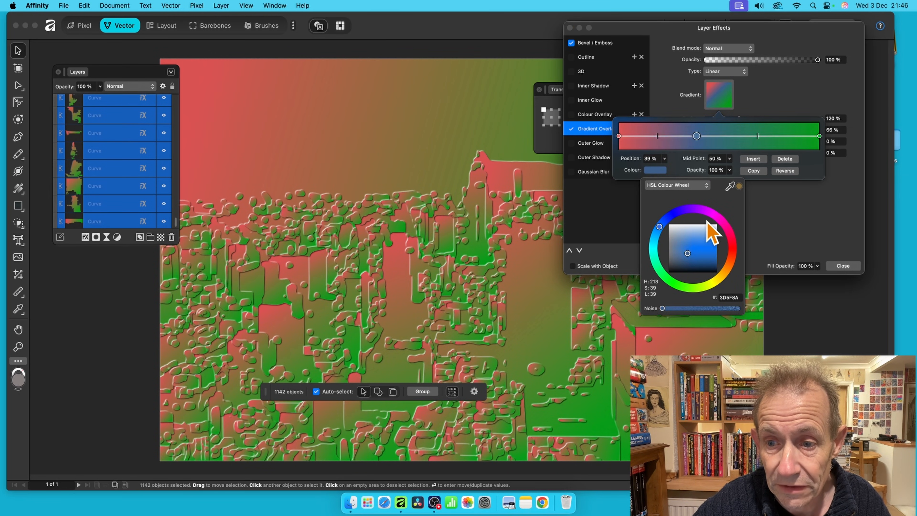
pyautogui.moveTo(707, 233); pyautogui.dragTo(710, 254)
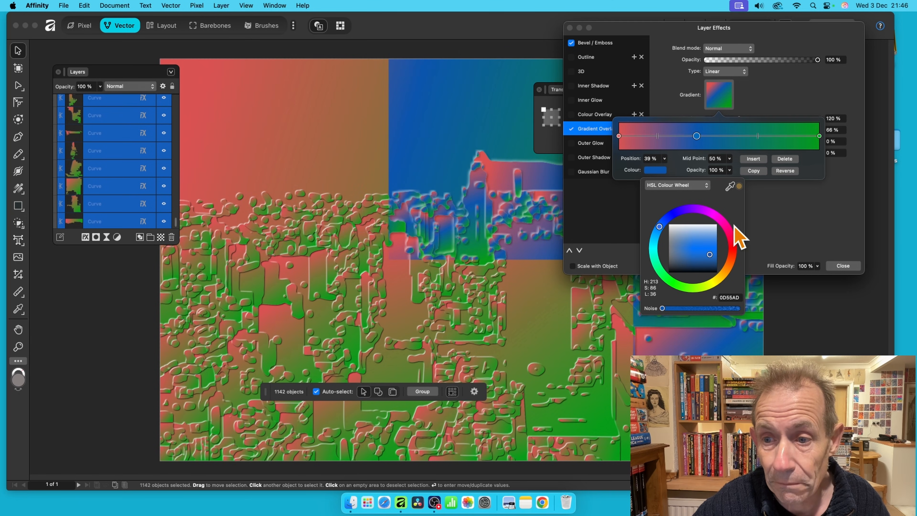
pyautogui.click(759, 213)
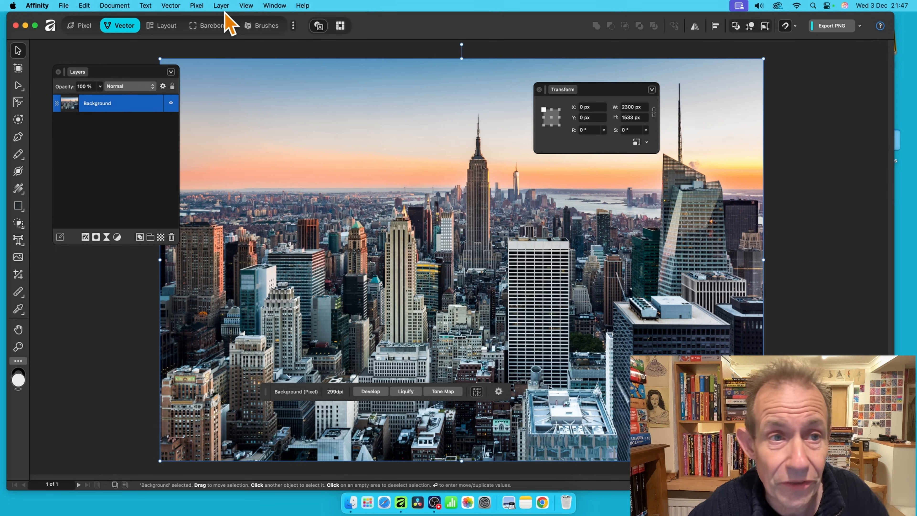
# Apply a Box blur with 31 px radius to the skyline photo.
pyautogui.click(196, 5)
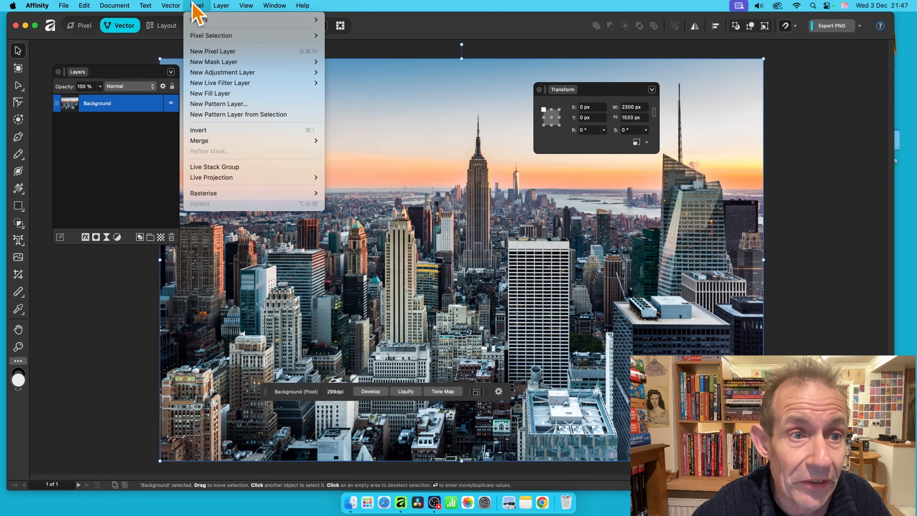
pyautogui.moveTo(208, 19)
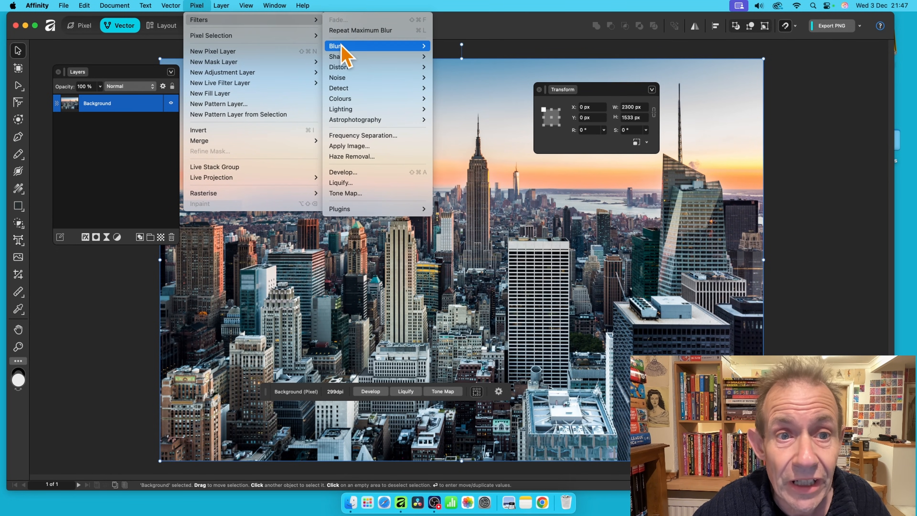
pyautogui.moveTo(336, 46)
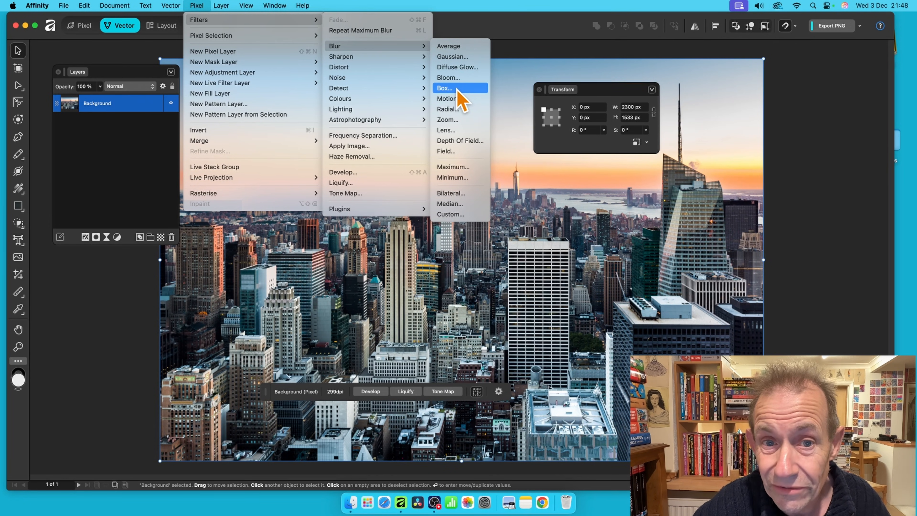
pyautogui.click(446, 88)
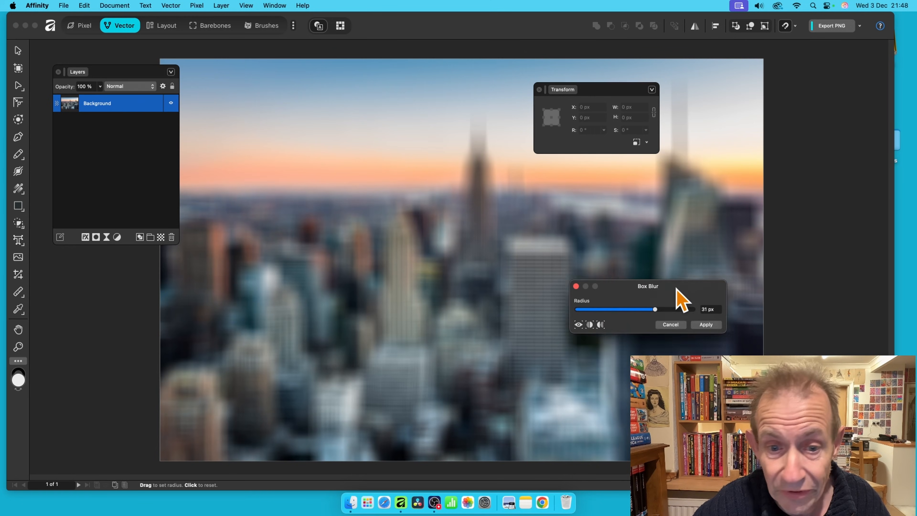
pyautogui.moveTo(660, 289); pyautogui.dragTo(631, 274)
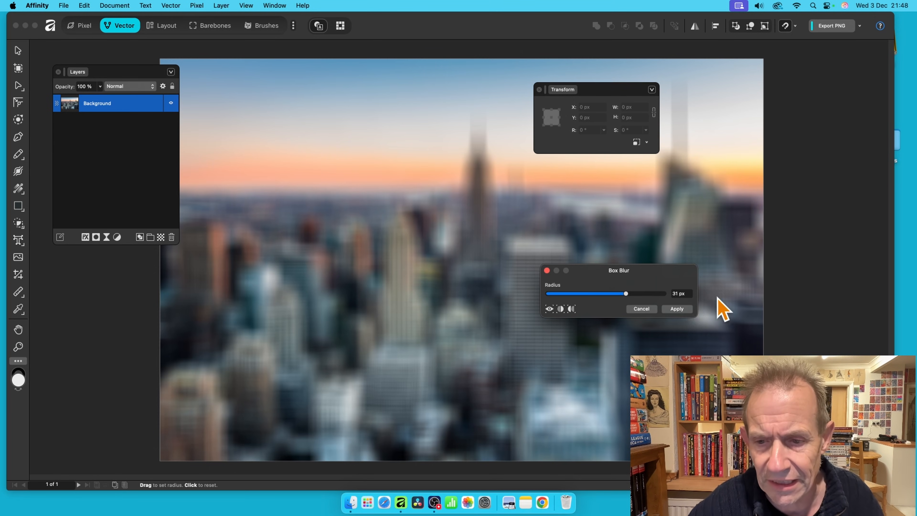
pyautogui.moveTo(632, 275); pyautogui.dragTo(494, 233)
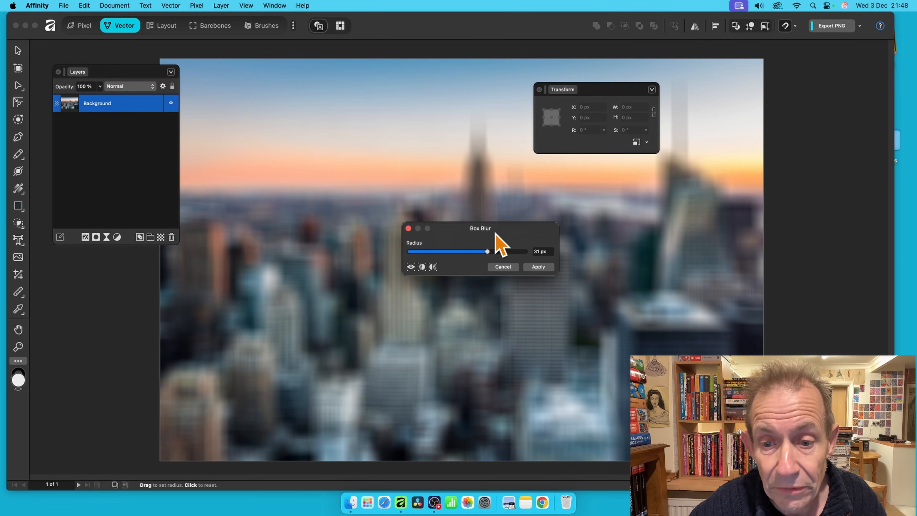
pyautogui.click(537, 268)
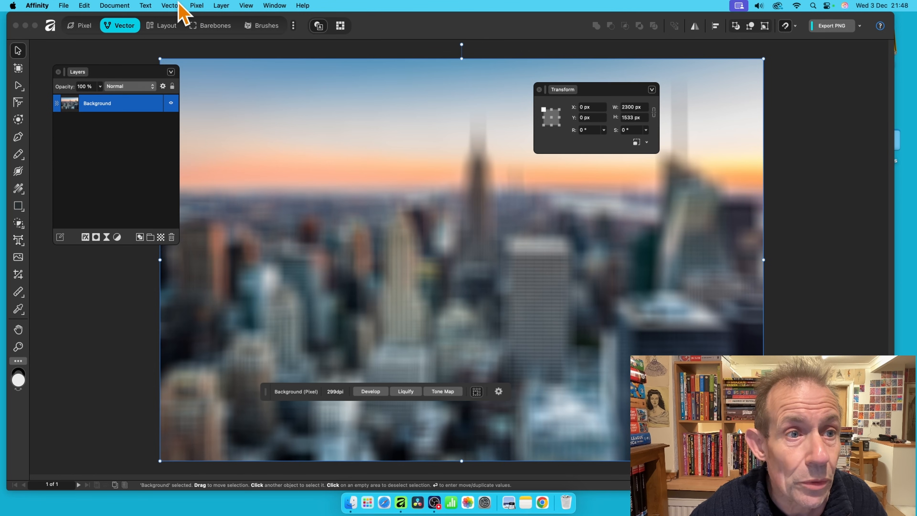
# Run Image Trace on the box-blurred photo at 3% edge threshold, 100% curve tolerance.
pyautogui.click(171, 5)
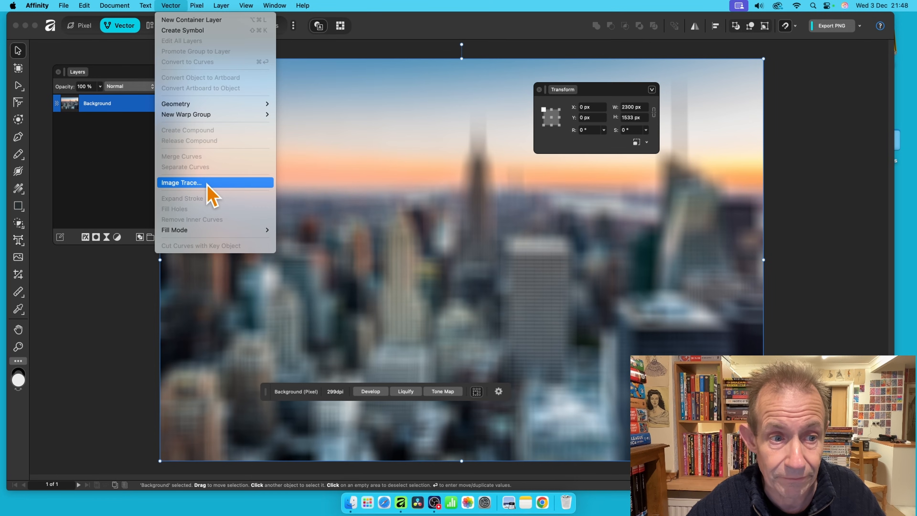
pyautogui.click(182, 182)
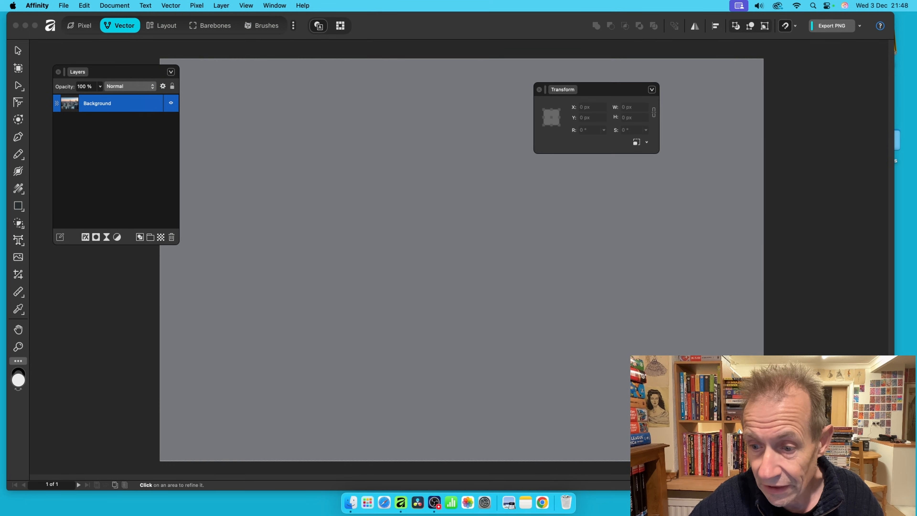
pyautogui.moveTo(352, 213)
pyautogui.mouseDown()
pyautogui.moveTo(405, 226)
pyautogui.moveTo(316, 224)
pyautogui.mouseUp()
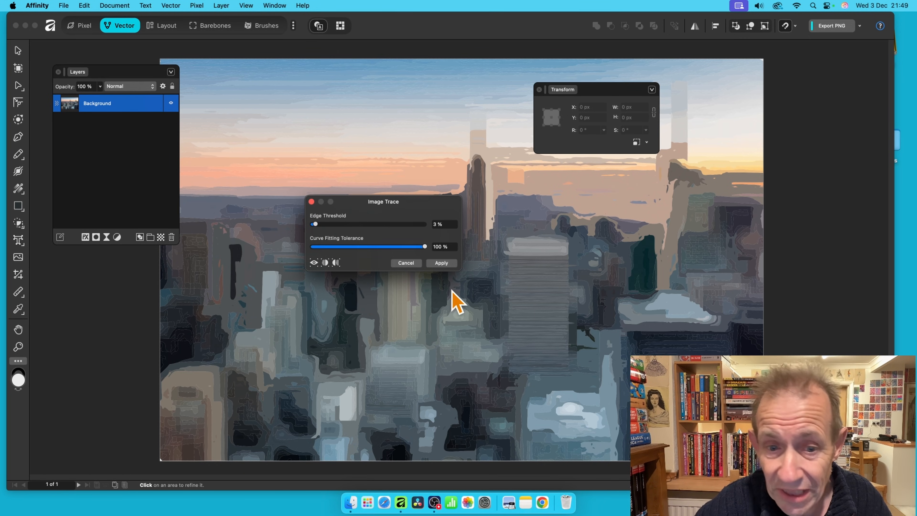
pyautogui.click(441, 264)
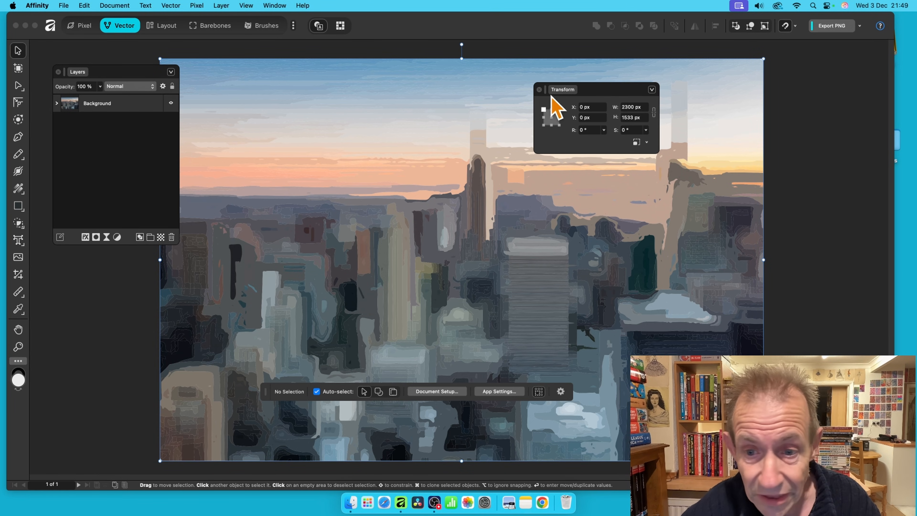
# Expand the traced group and select from the first Poly Line to the last Curve layer.
pyautogui.click(56, 104)
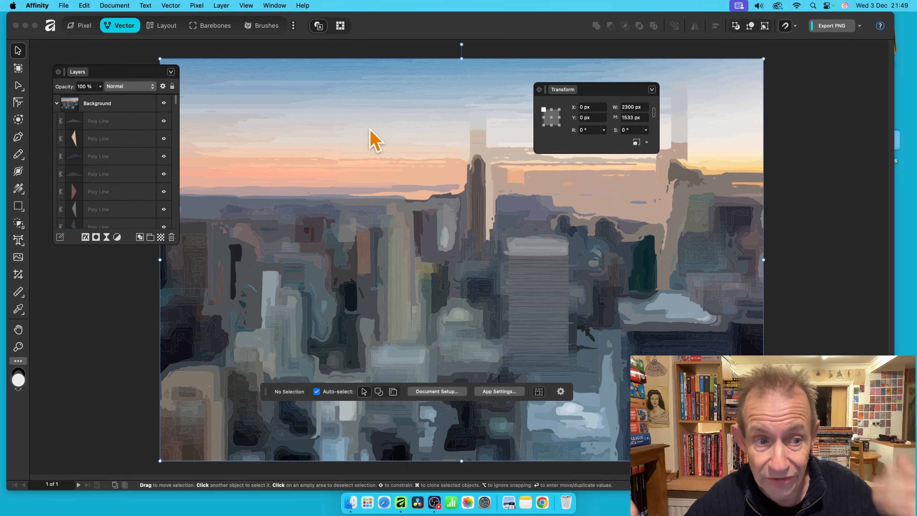
pyautogui.click(117, 122)
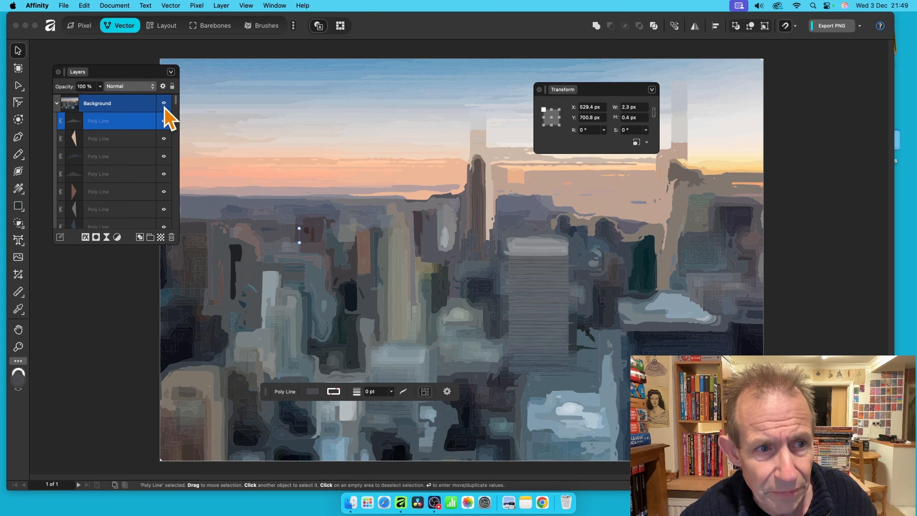
pyautogui.moveTo(176, 106); pyautogui.dragTo(178, 236)
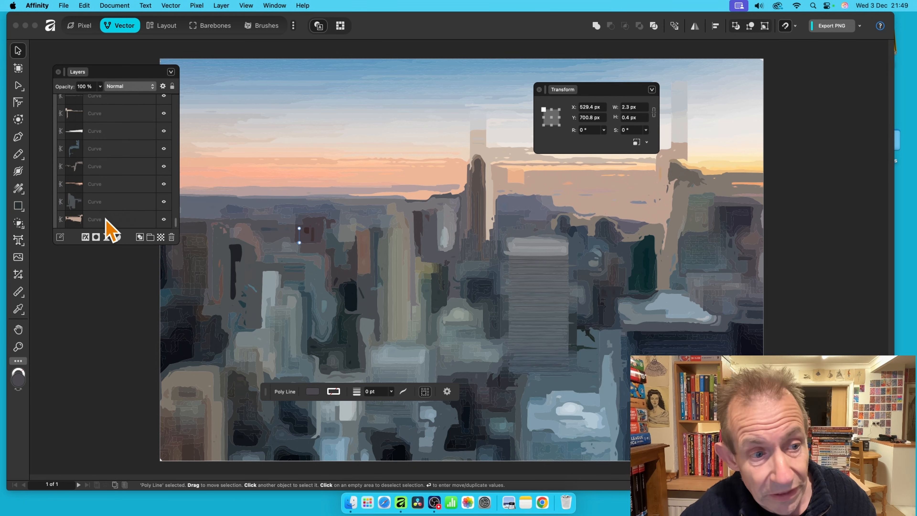
pyautogui.keyDown('shift'); pyautogui.click(116, 219); pyautogui.keyUp('shift')
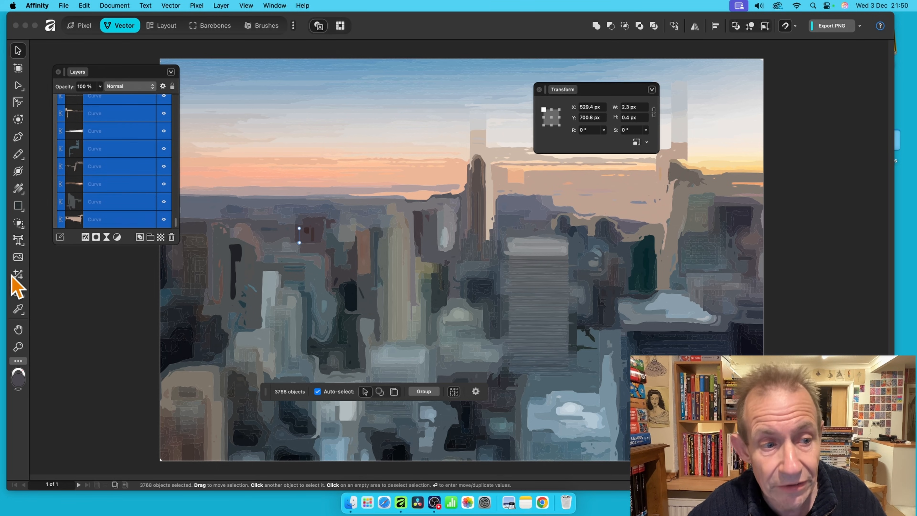
# Turn on a 3D layer effect for the skyline curves and raise its radius to 25.2 px.
pyautogui.click(86, 239)
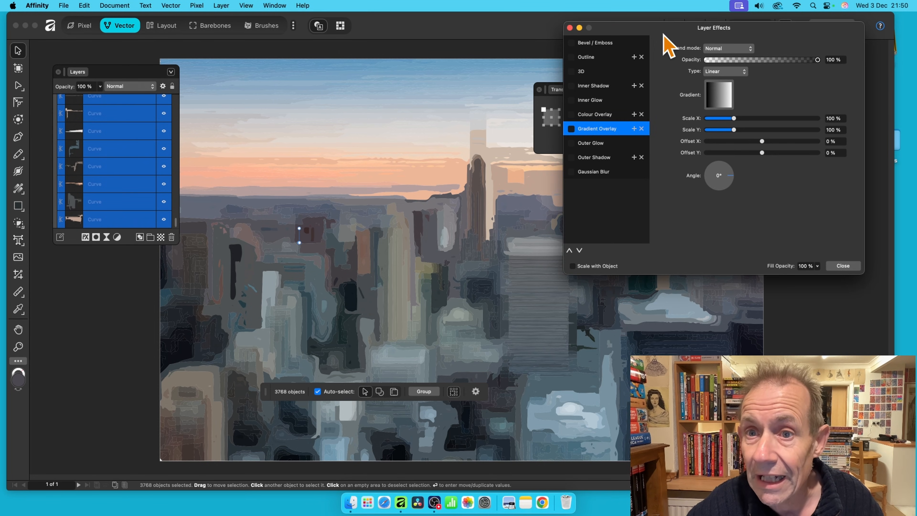
pyautogui.moveTo(665, 34); pyautogui.dragTo(401, 79)
pyautogui.click(322, 121)
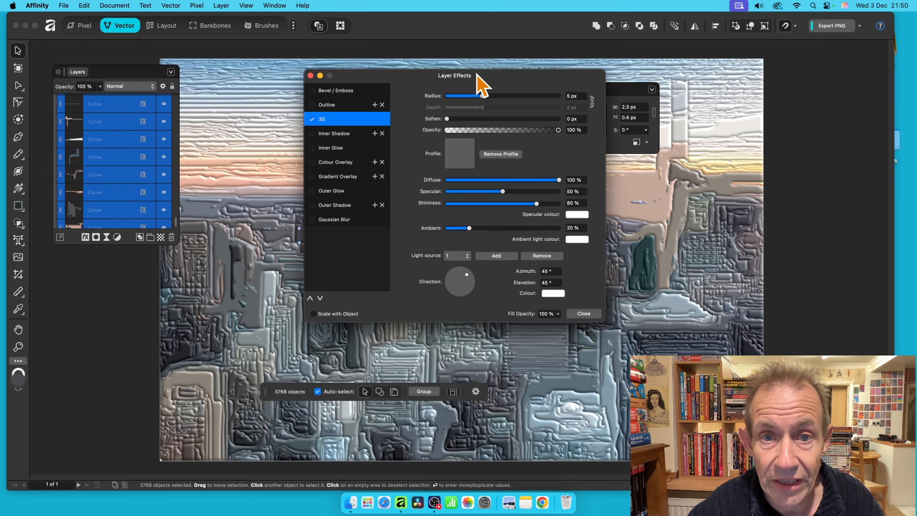
pyautogui.moveTo(478, 74); pyautogui.dragTo(725, 77)
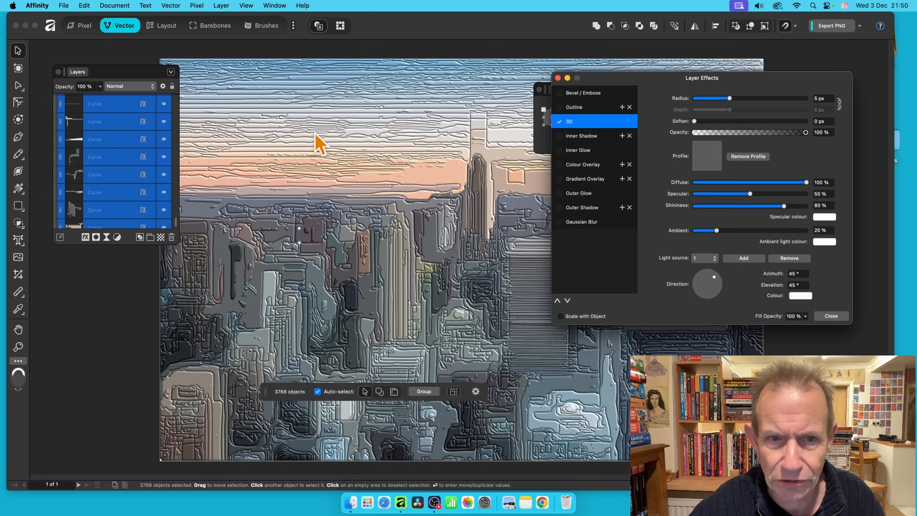
pyautogui.moveTo(686, 78); pyautogui.dragTo(468, 78)
pyautogui.moveTo(521, 97); pyautogui.dragTo(547, 96)
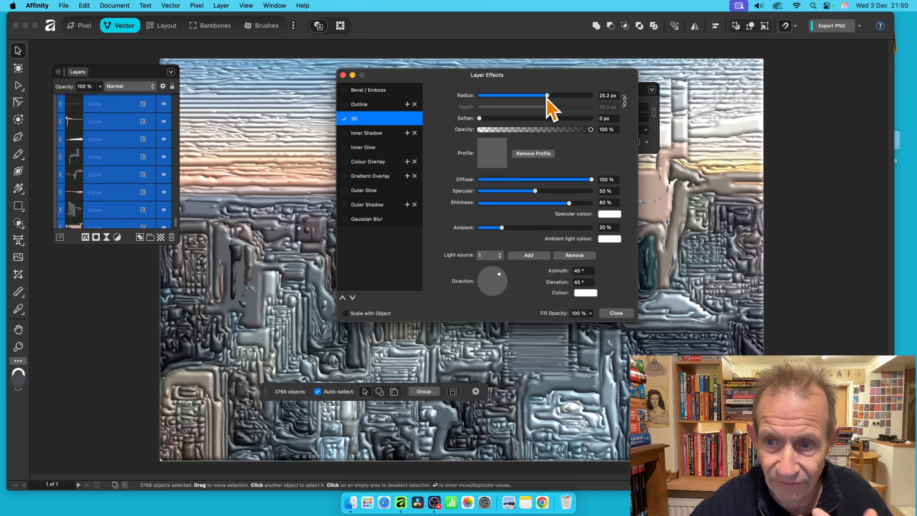
pyautogui.moveTo(471, 76); pyautogui.dragTo(616, 81)
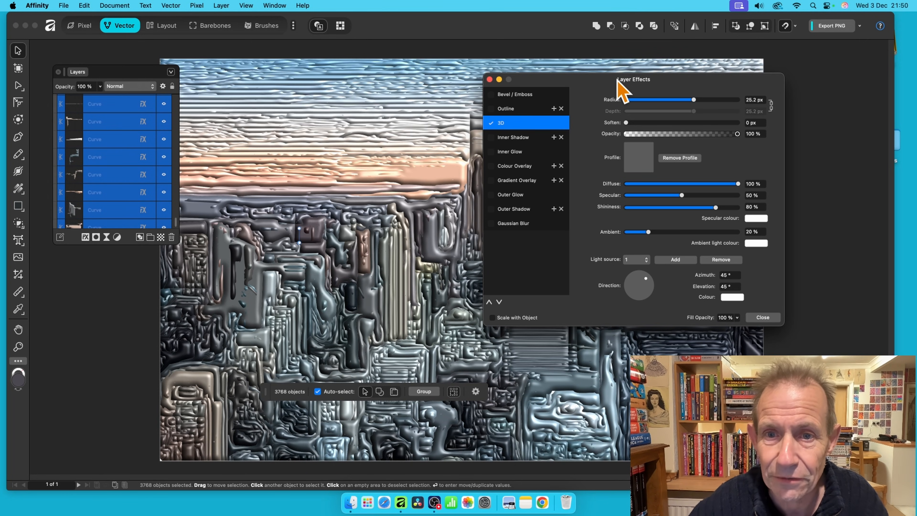
pyautogui.moveTo(580, 86); pyautogui.dragTo(677, 68)
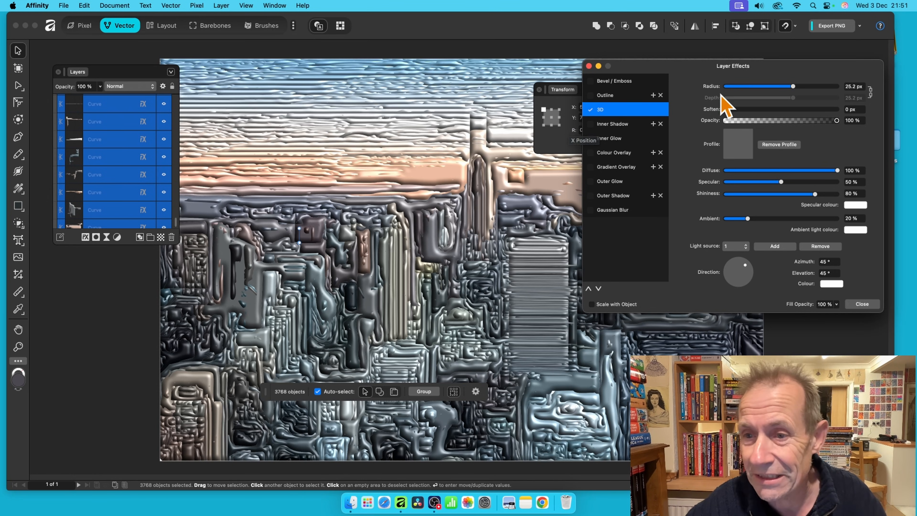
pyautogui.moveTo(686, 70); pyautogui.dragTo(547, 54)
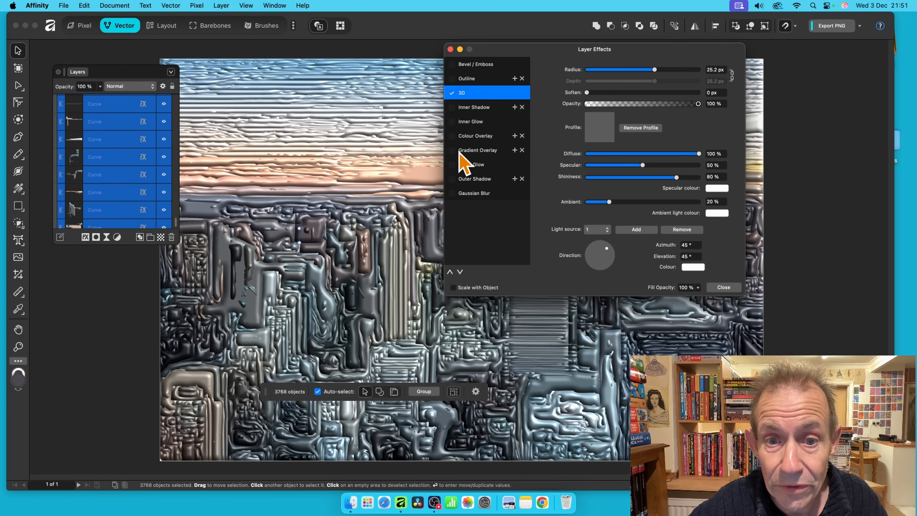
# Enable Gradient Overlay on the curves, trying Darken before settling on Linear Burn blending.
pyautogui.click(471, 151)
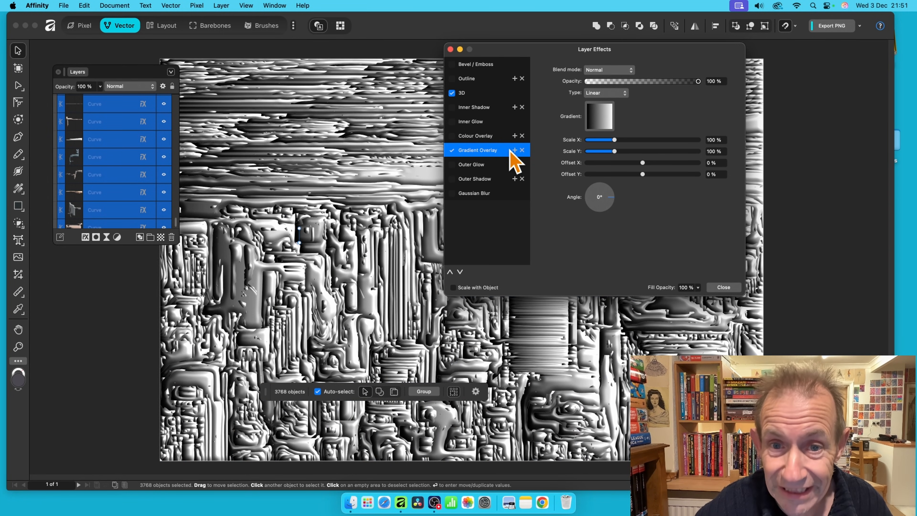
pyautogui.moveTo(514, 53); pyautogui.dragTo(497, 47)
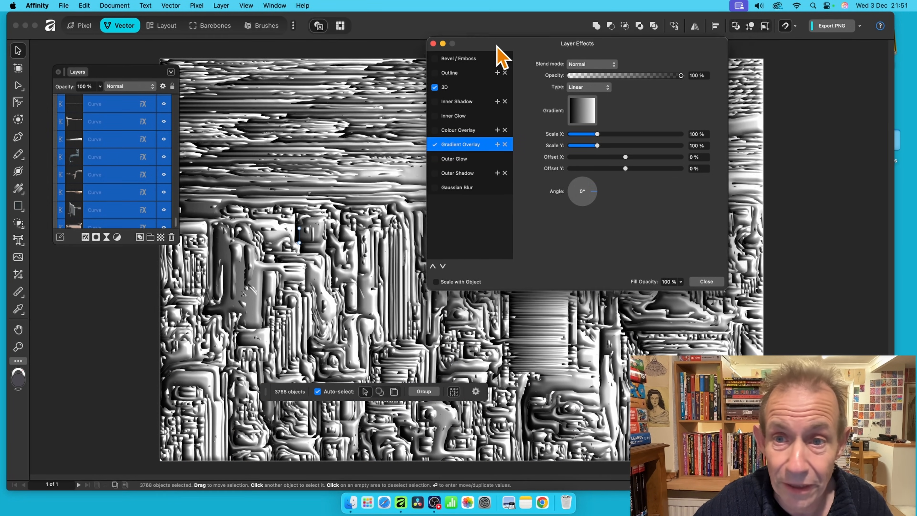
pyautogui.click(576, 65)
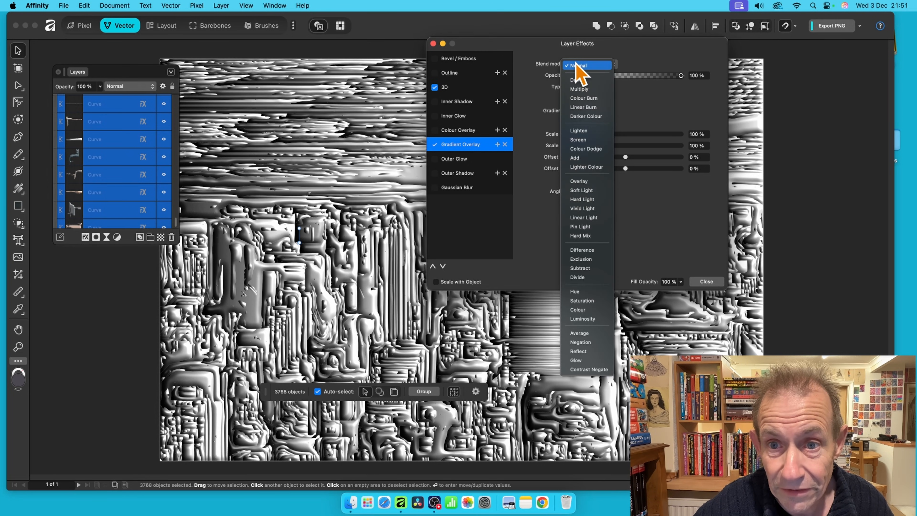
pyautogui.click(579, 92)
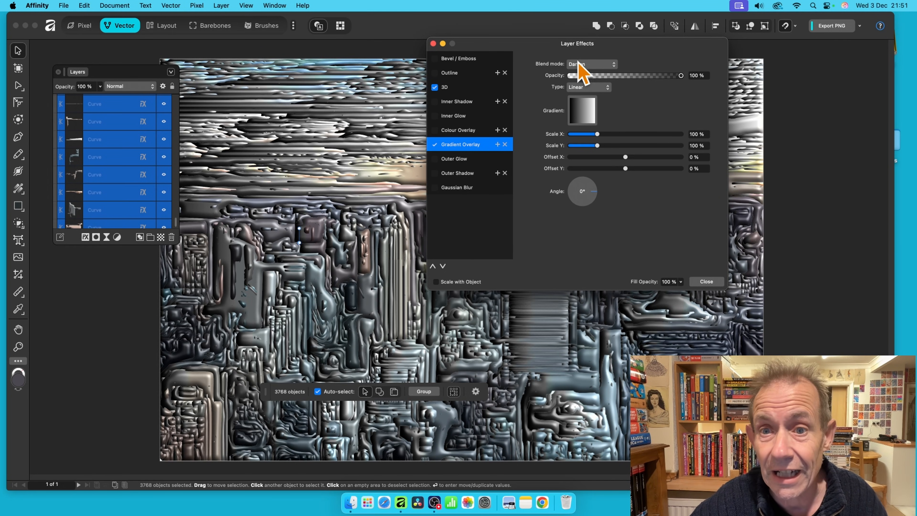
pyautogui.click(581, 65)
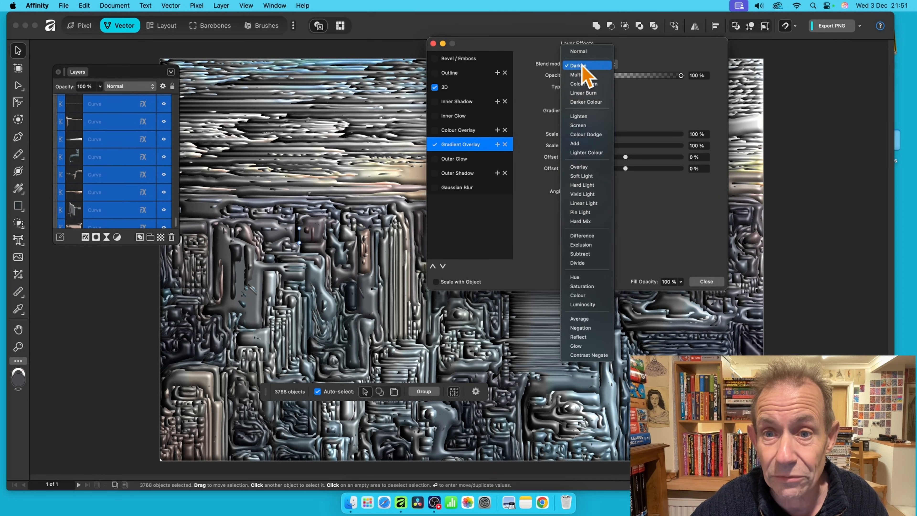
pyautogui.click(586, 93)
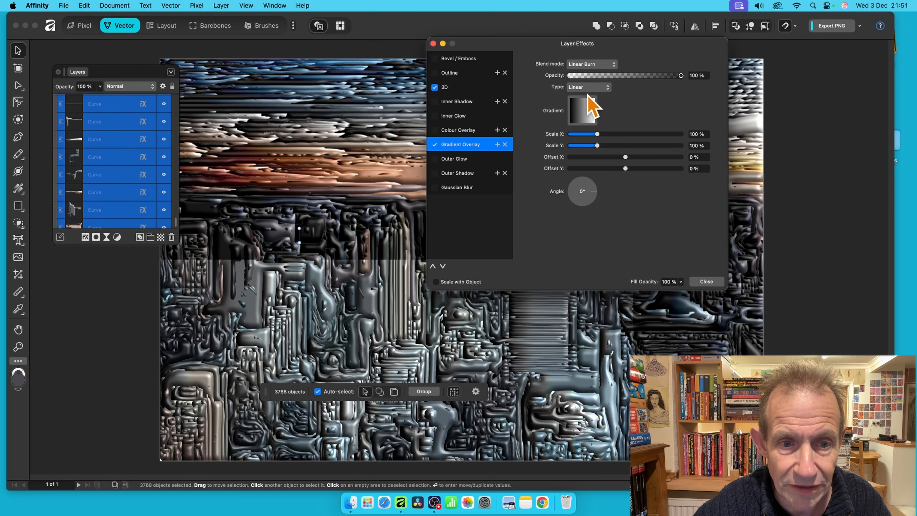
pyautogui.moveTo(547, 52); pyautogui.dragTo(695, 50)
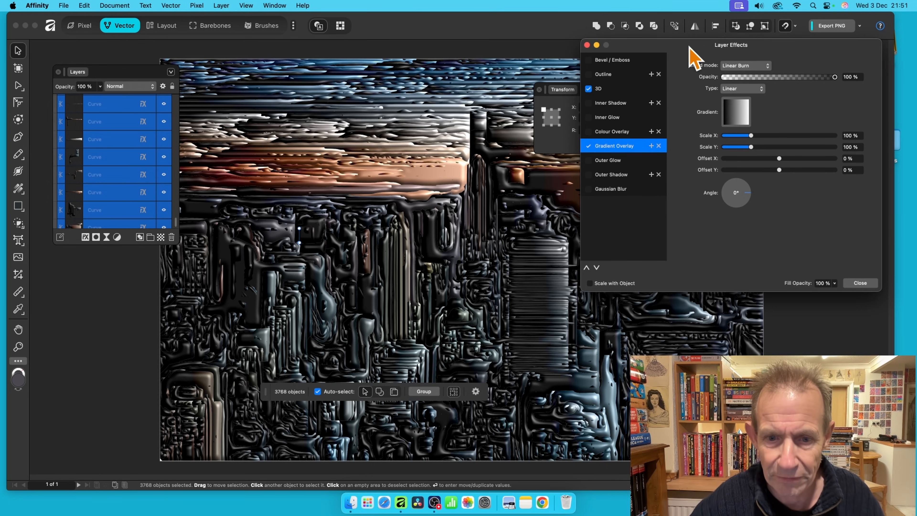
pyautogui.moveTo(704, 45); pyautogui.dragTo(664, 37)
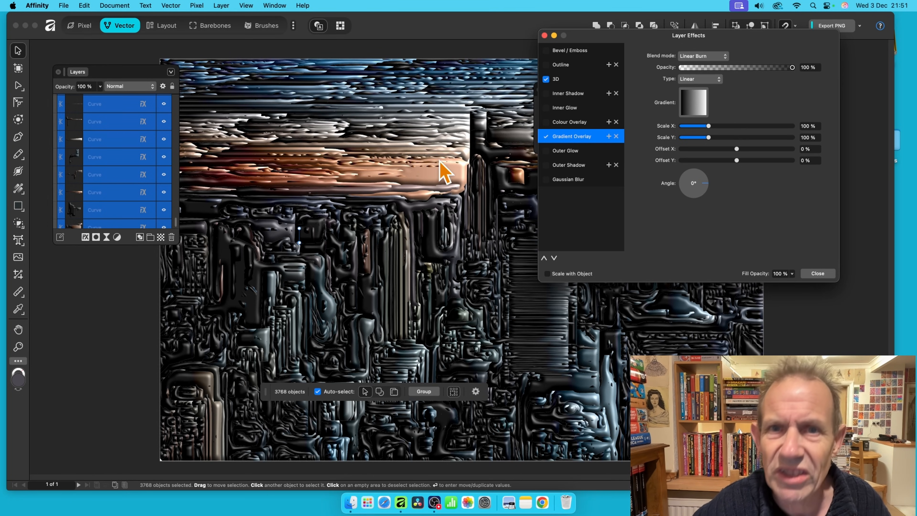
# Close Layer Effects and move the Layers and Transform panels off the skyline artwork.
pyautogui.click(823, 274)
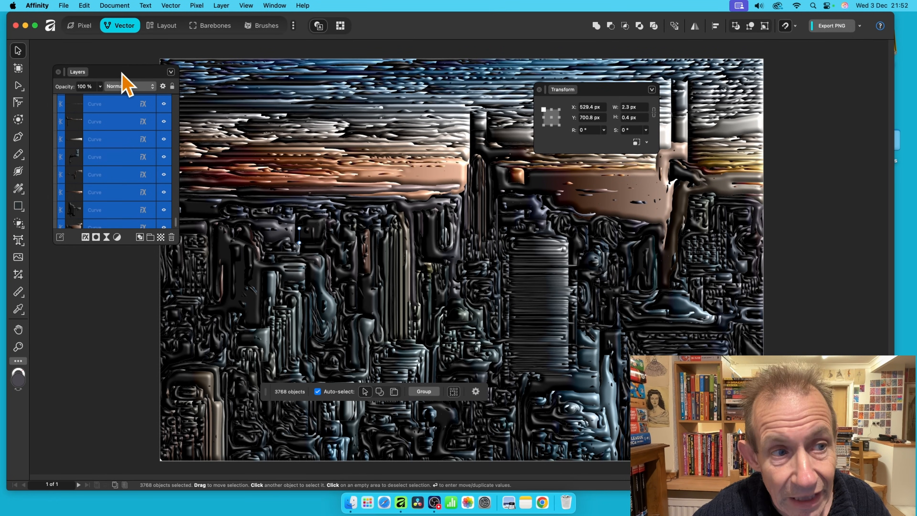
pyautogui.moveTo(118, 71); pyautogui.dragTo(99, 61)
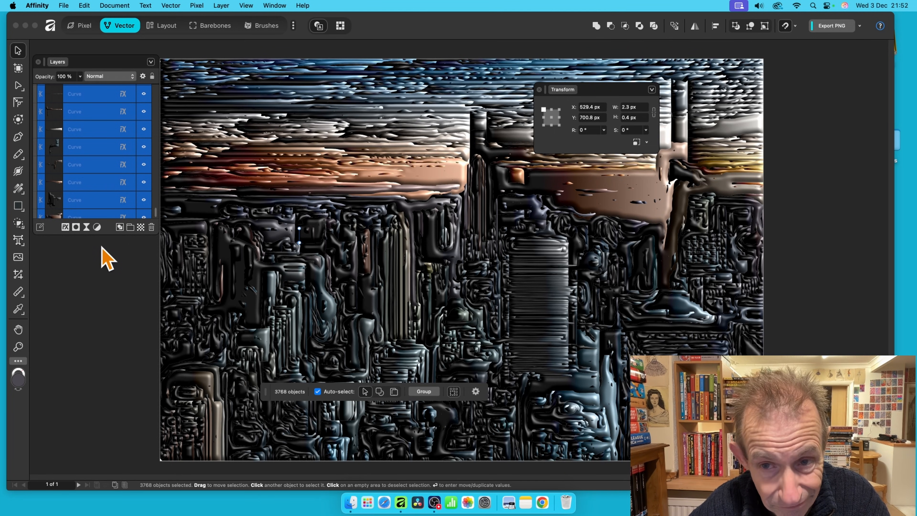
pyautogui.moveTo(606, 95); pyautogui.dragTo(502, 99)
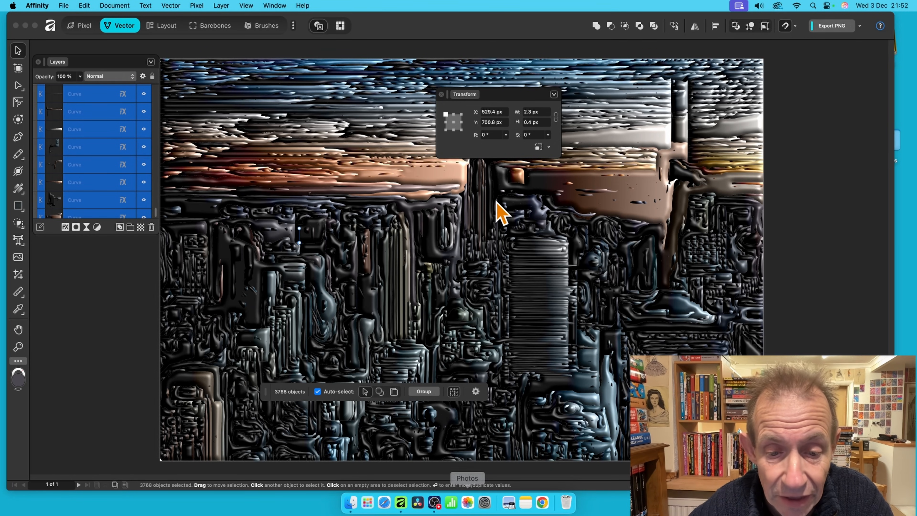
pyautogui.click(454, 392)
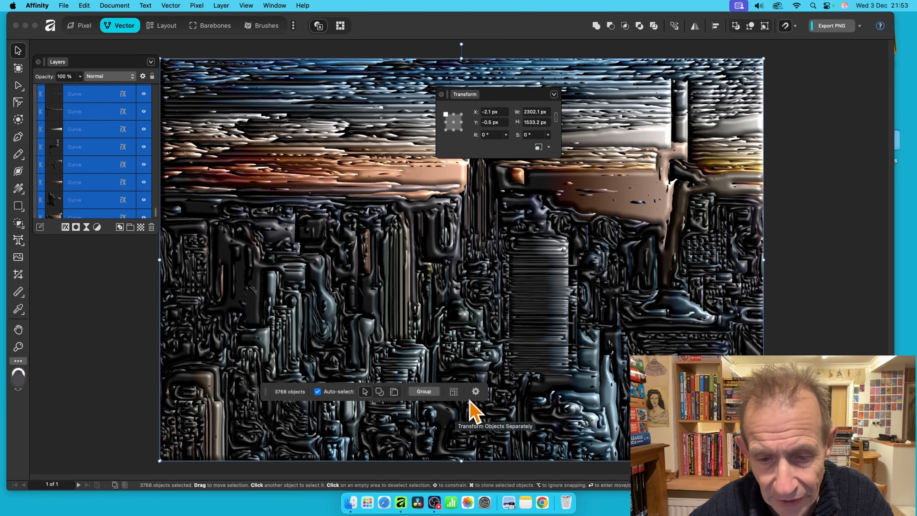
pyautogui.click(454, 392)
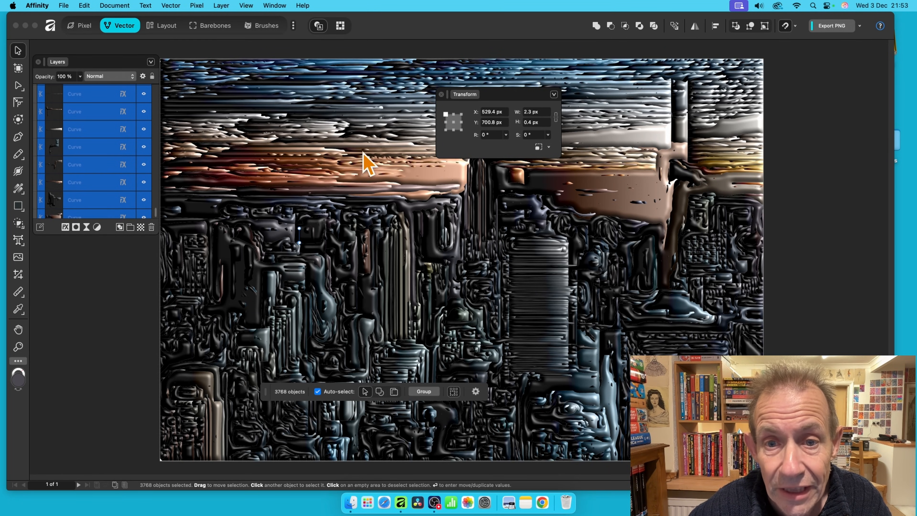
# With the anchor at each curve's centre, try 20° and 7° rotations, then enter 10°.
pyautogui.click(493, 134)
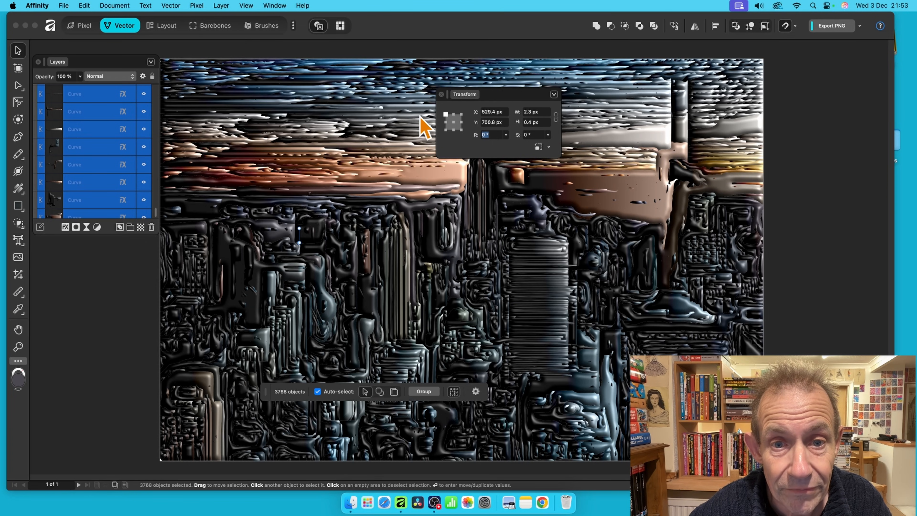
pyautogui.click(454, 123)
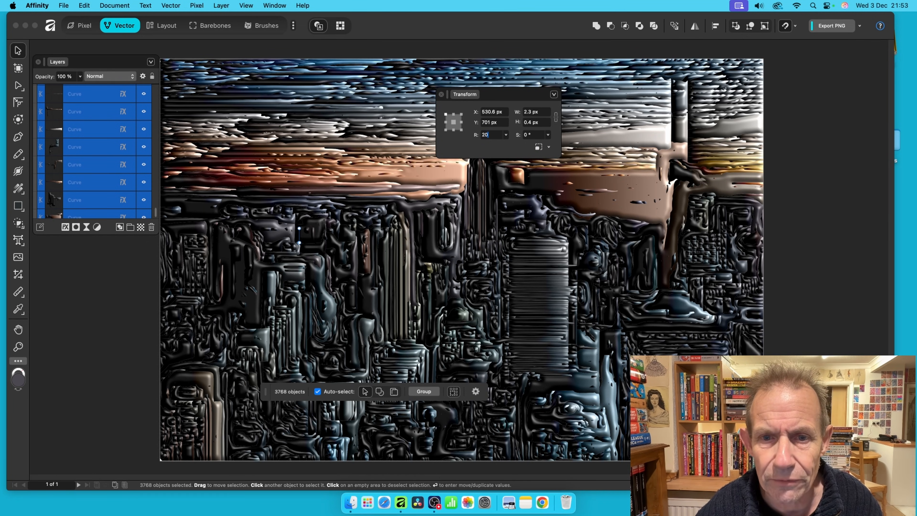
pyautogui.write('20')
pyautogui.press('Tab')
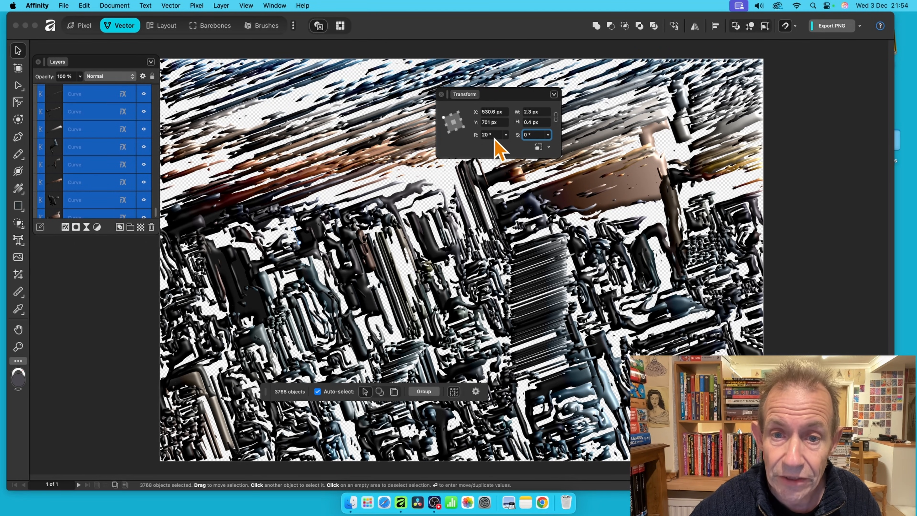
pyautogui.press('super+z')
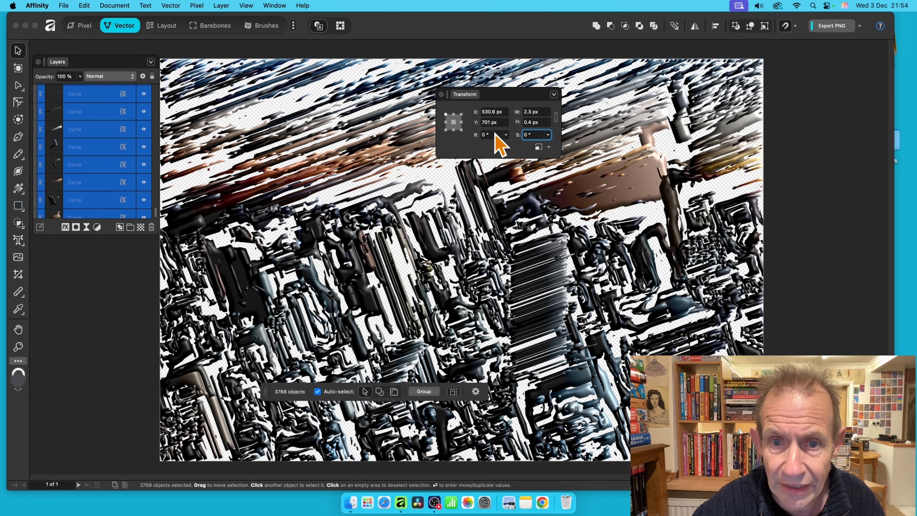
pyautogui.moveTo(494, 134); pyautogui.dragTo(475, 131)
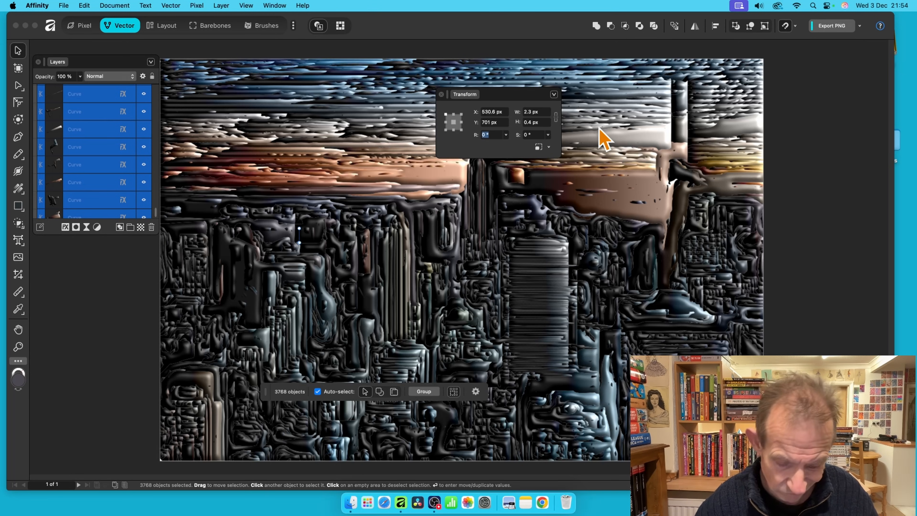
pyautogui.write('7')
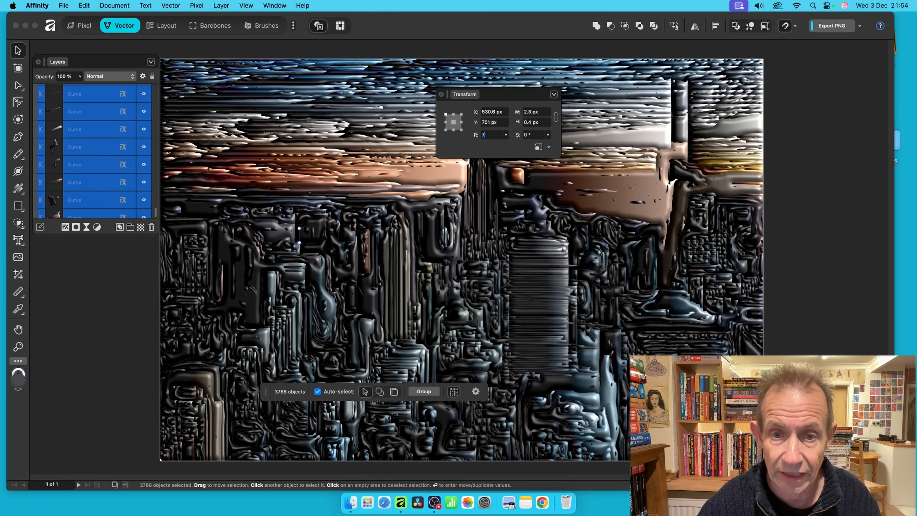
pyautogui.press('Tab')
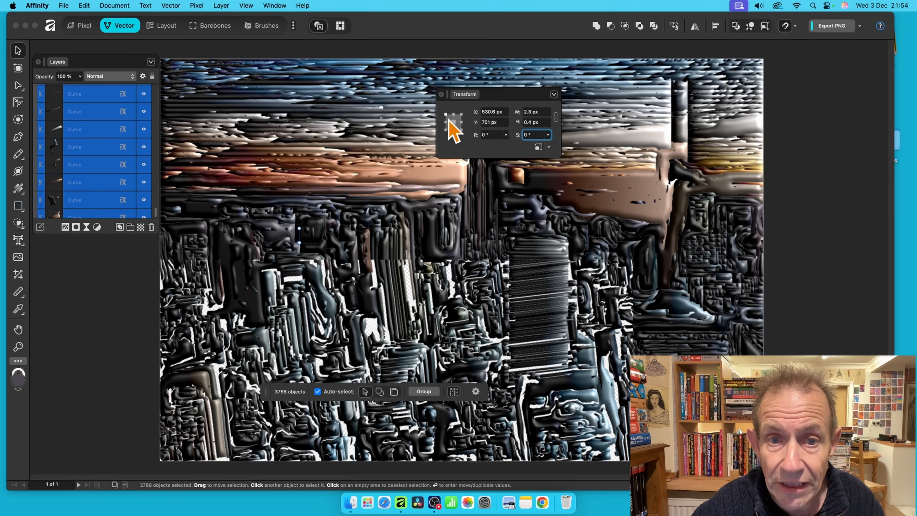
pyautogui.moveTo(495, 136); pyautogui.dragTo(464, 124)
pyautogui.write('10')
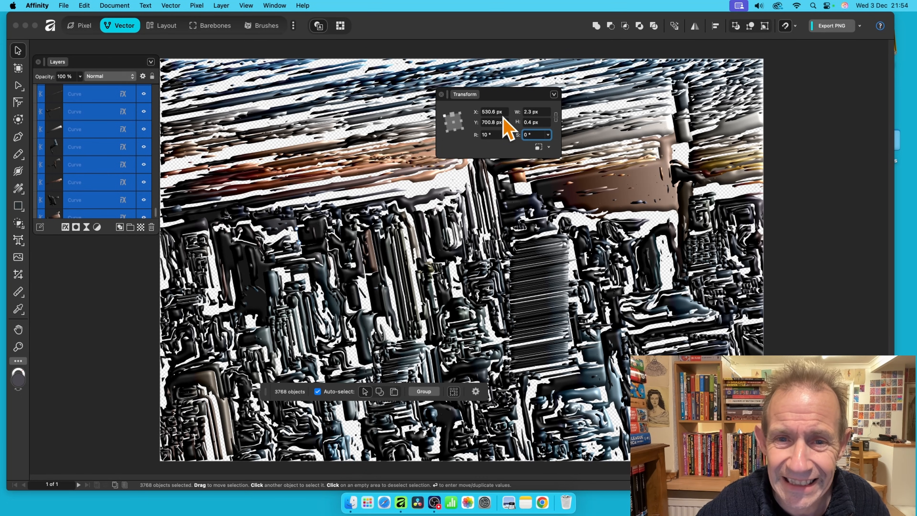
# Test-shear all the curves, first to about 13.7° and then 23.3°.
pyautogui.click(460, 113)
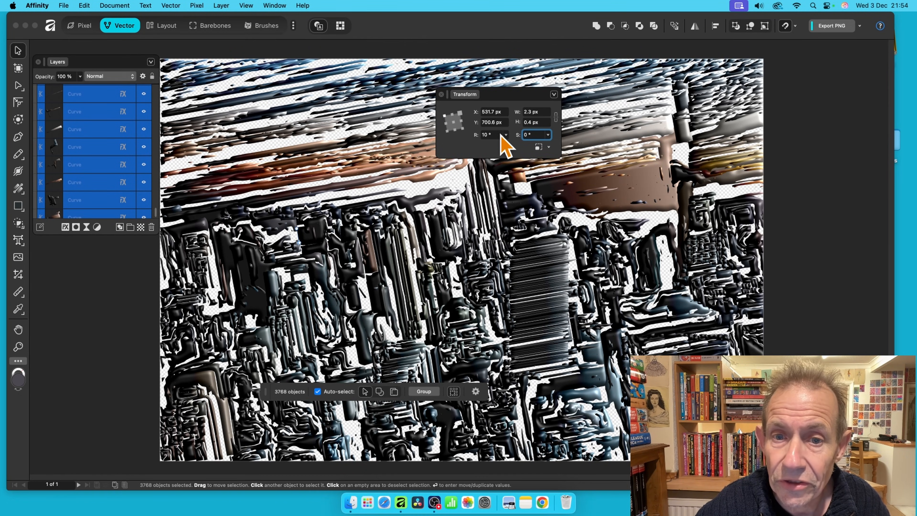
pyautogui.click(548, 135)
pyautogui.moveTo(549, 138); pyautogui.dragTo(556, 146)
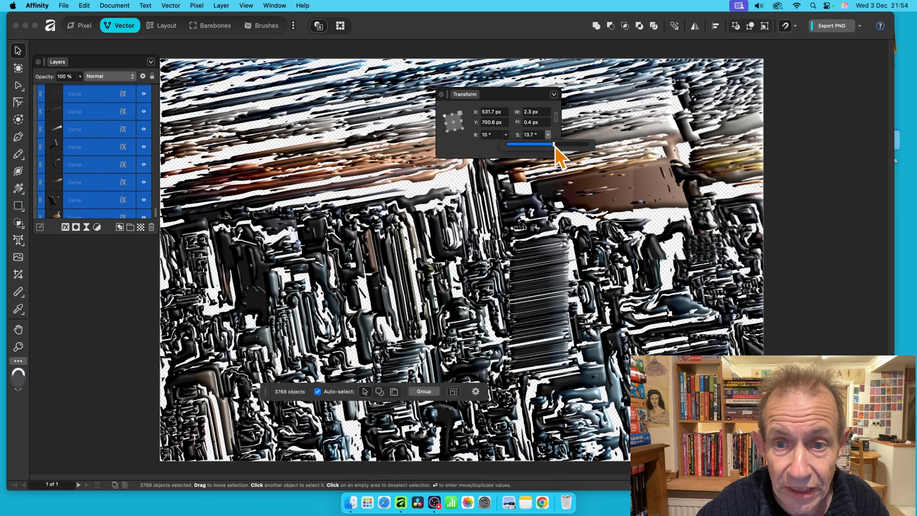
pyautogui.moveTo(555, 147); pyautogui.dragTo(571, 147)
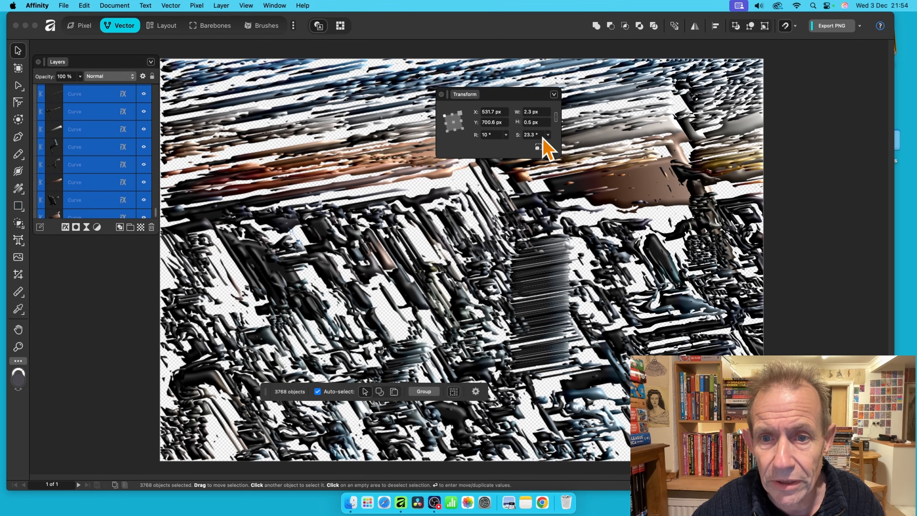
# Reset the curves' shear to 0° and rotation to 0°.
pyautogui.click(531, 134)
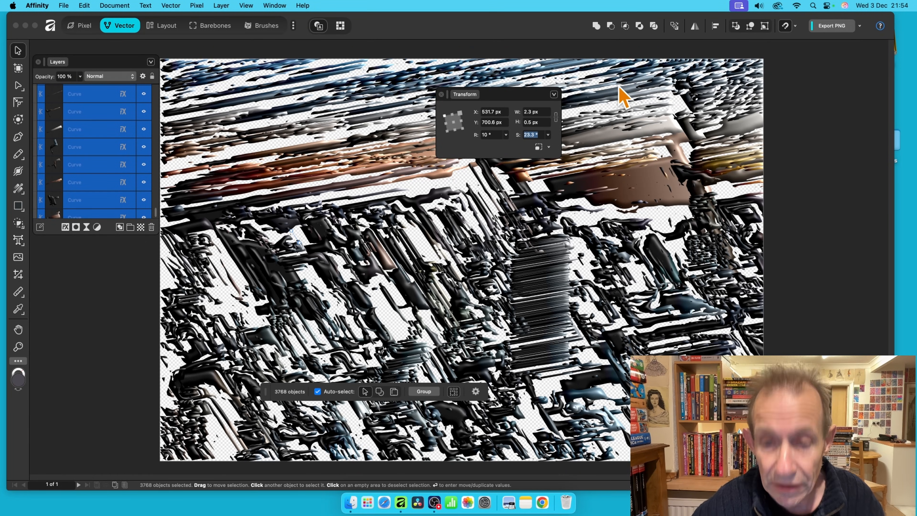
pyautogui.write('0')
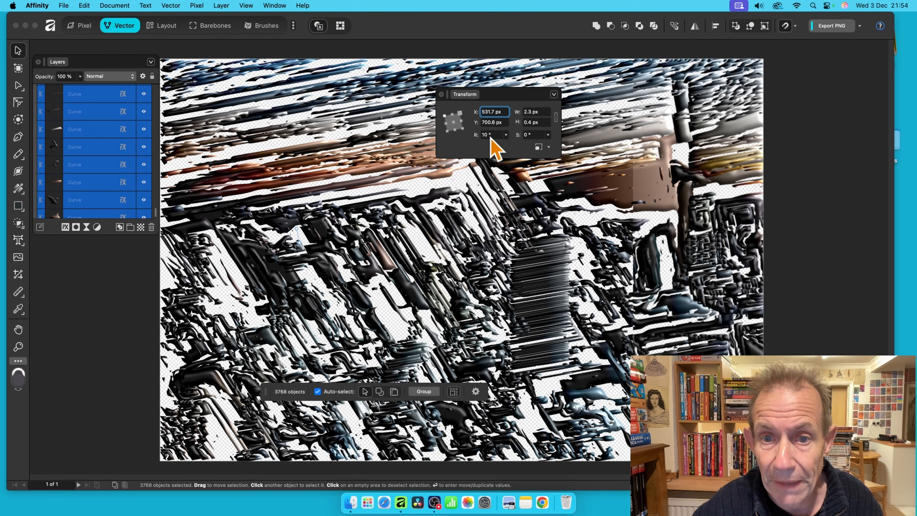
pyautogui.moveTo(498, 135); pyautogui.dragTo(466, 129)
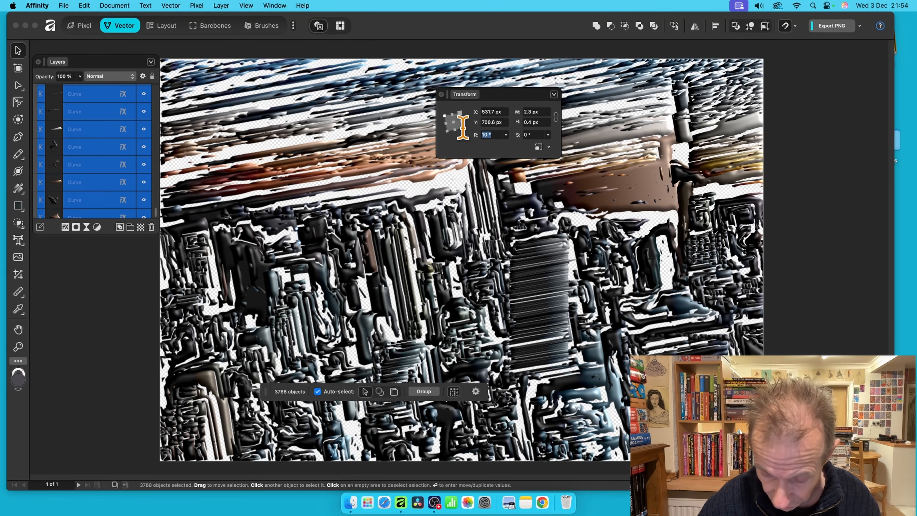
pyautogui.write('0')
pyautogui.press('Tab')
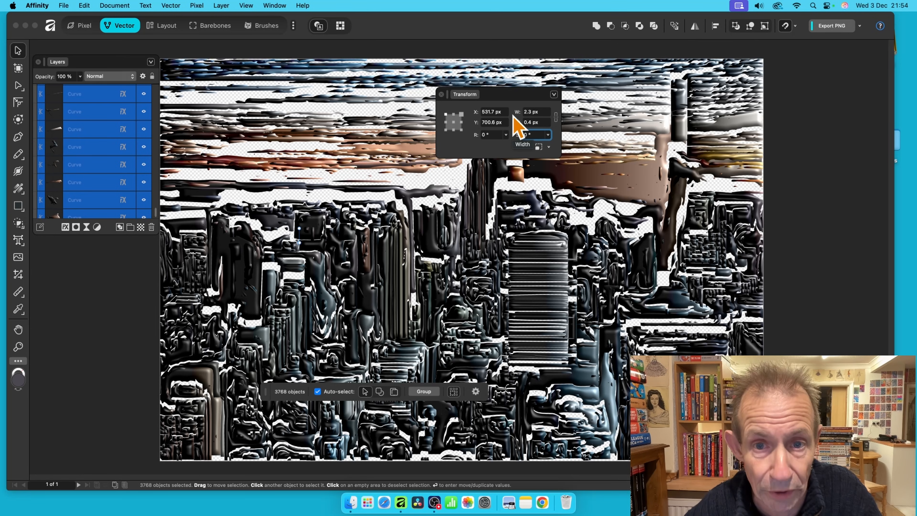
# Try X 100 and new widths on the curves, then undo the width back to 2.3 px.
pyautogui.click(491, 112)
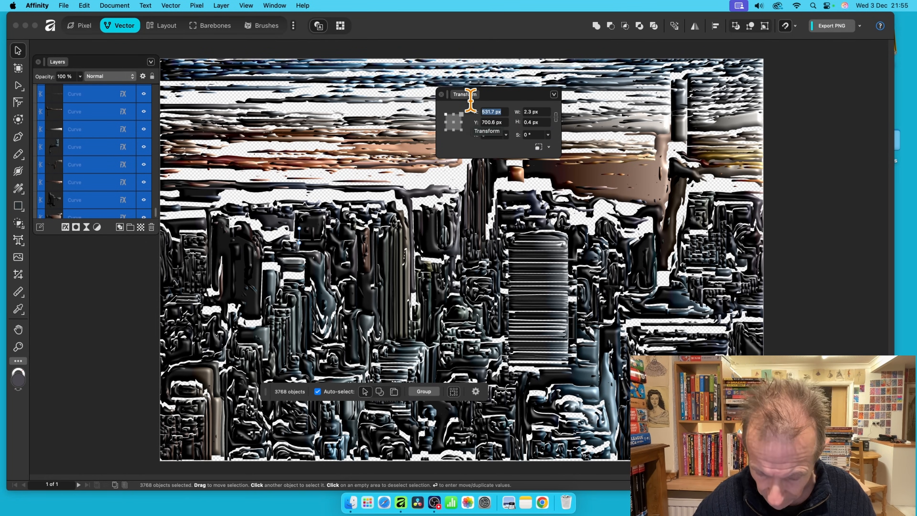
pyautogui.write('100')
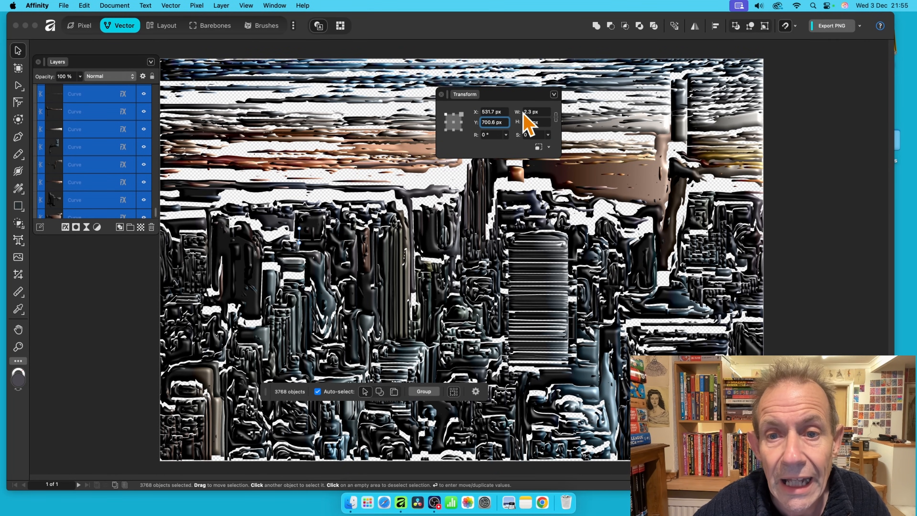
pyautogui.click(533, 112)
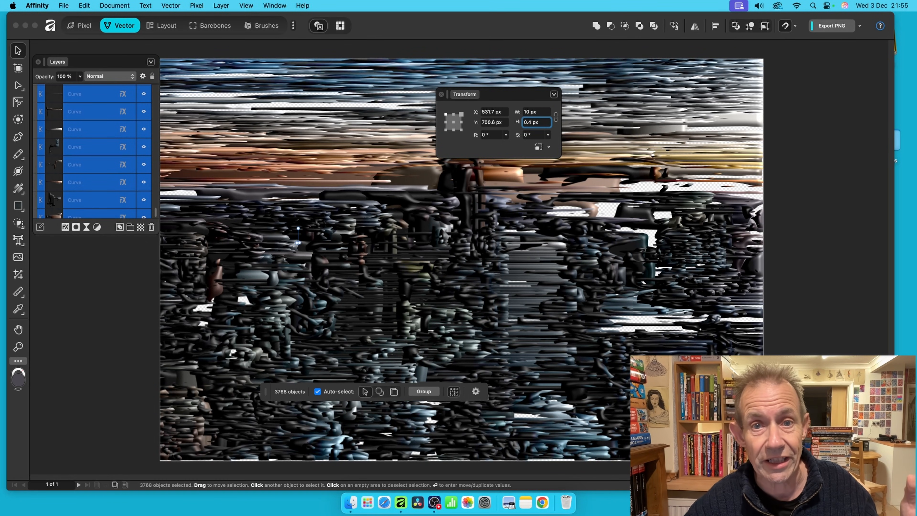
pyautogui.moveTo(527, 92); pyautogui.dragTo(593, 77)
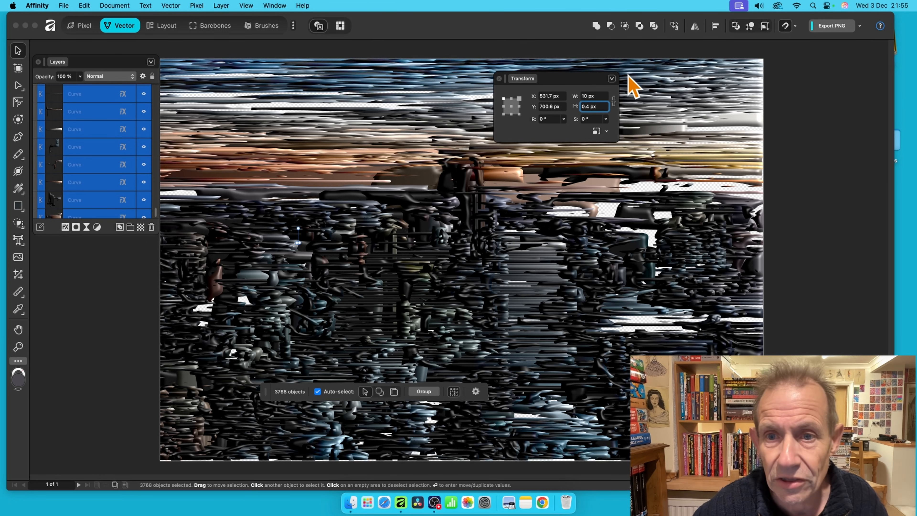
pyautogui.click(592, 95)
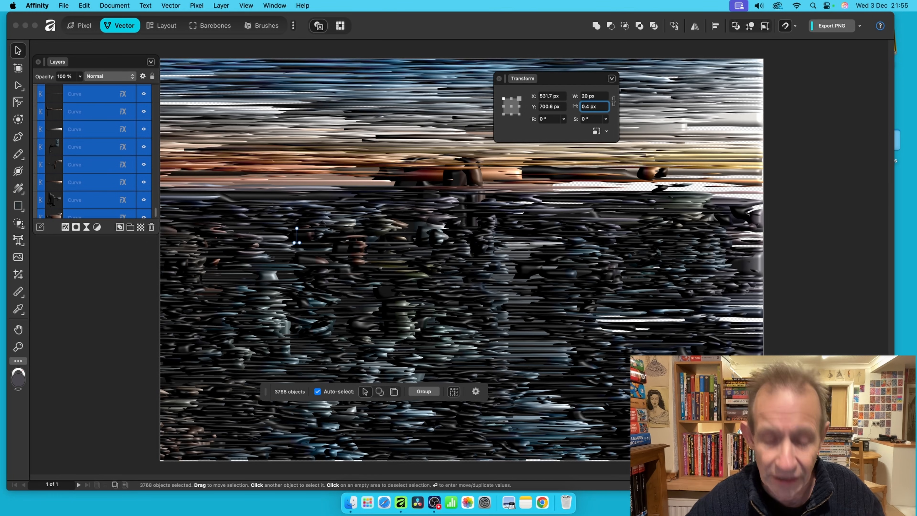
pyautogui.press('super+z')
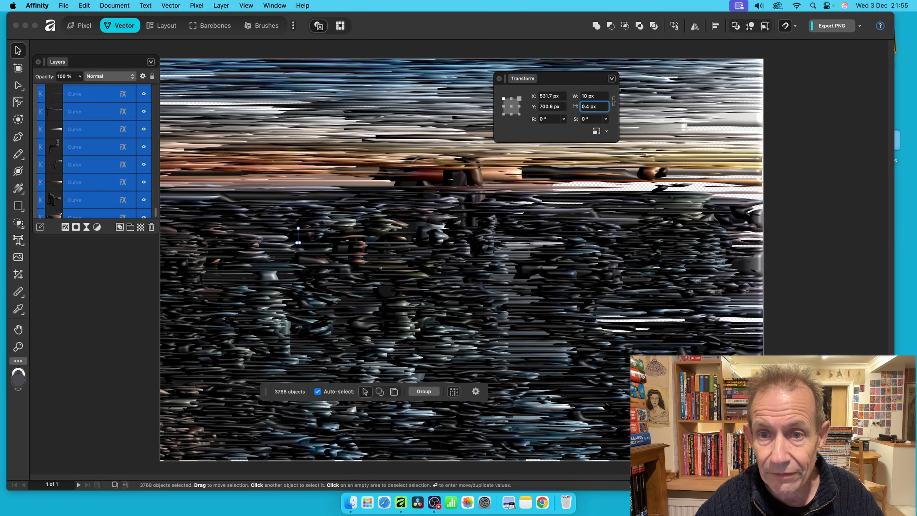
pyautogui.press('super+z')
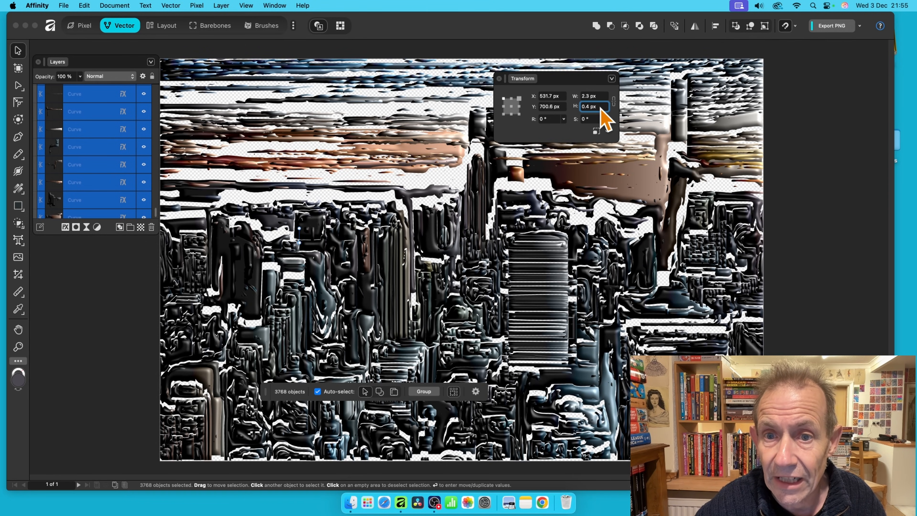
# Set the curves' height to 20 px, then change it to 4 px.
pyautogui.moveTo(600, 107); pyautogui.dragTo(570, 103)
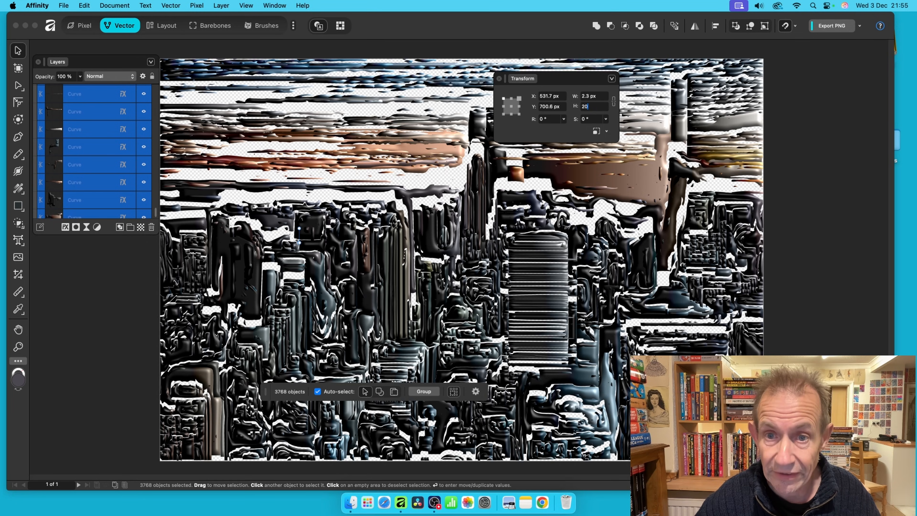
pyautogui.press('Tab')
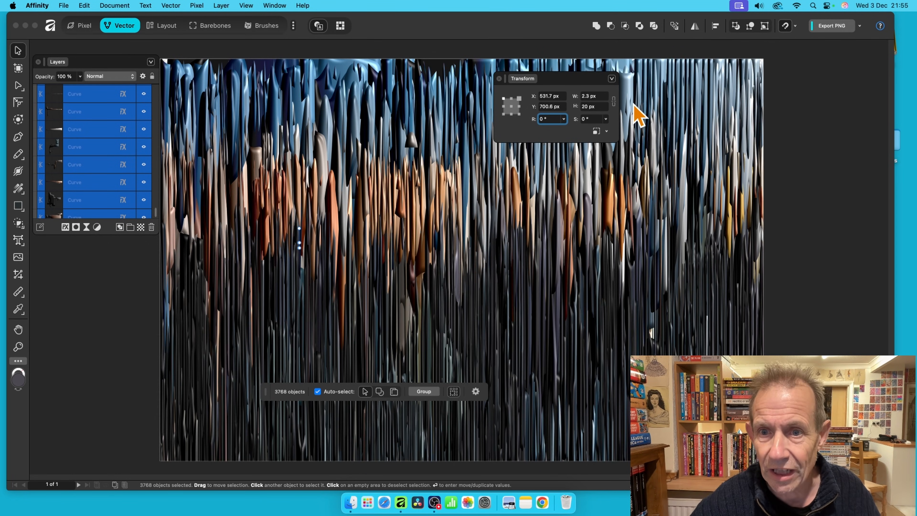
pyautogui.click(601, 105)
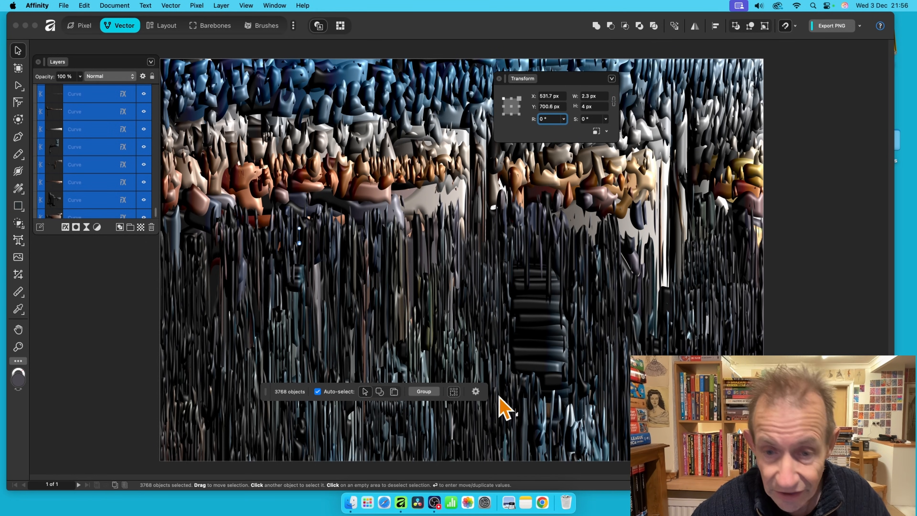
pyautogui.moveTo(557, 83); pyautogui.dragTo(722, 81)
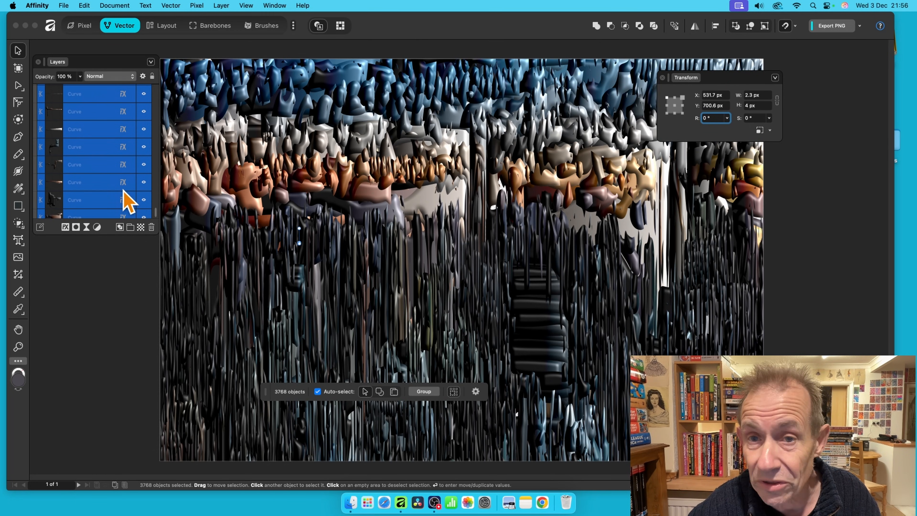
# Change the Gradient Overlay's 21% stop to a bright, saturated red.
pyautogui.click(66, 228)
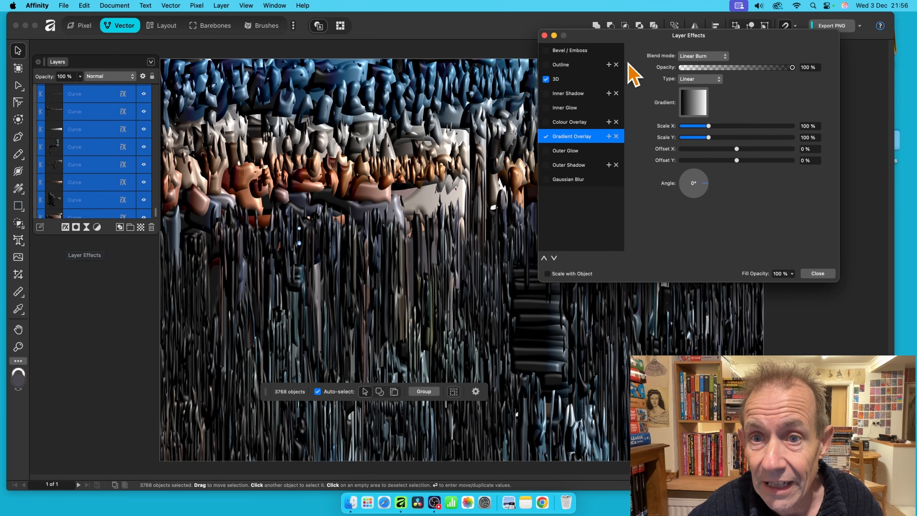
pyautogui.moveTo(624, 35); pyautogui.dragTo(511, 48)
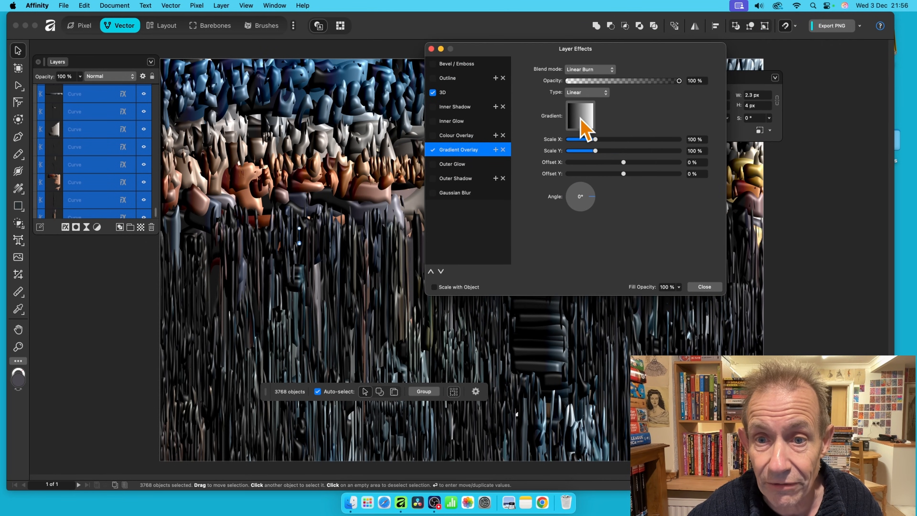
pyautogui.click(582, 122)
pyautogui.click(523, 157)
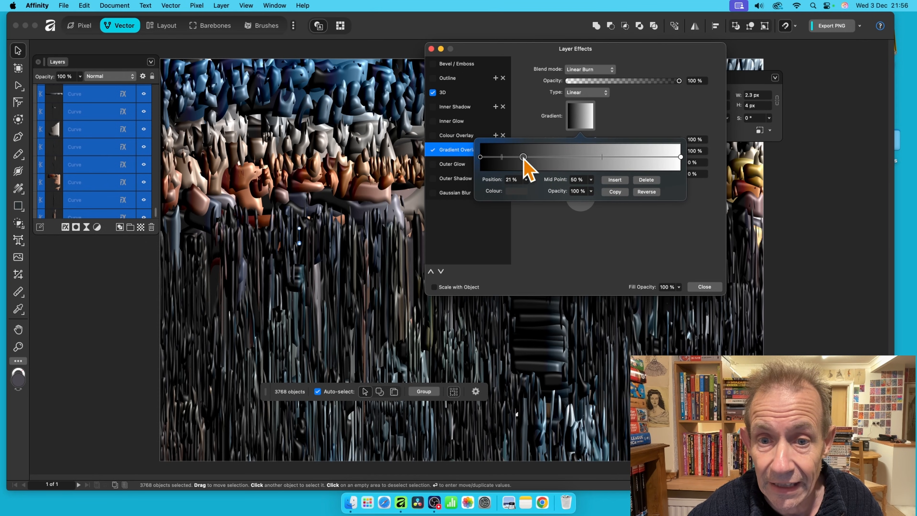
pyautogui.click(517, 191)
pyautogui.click(553, 270)
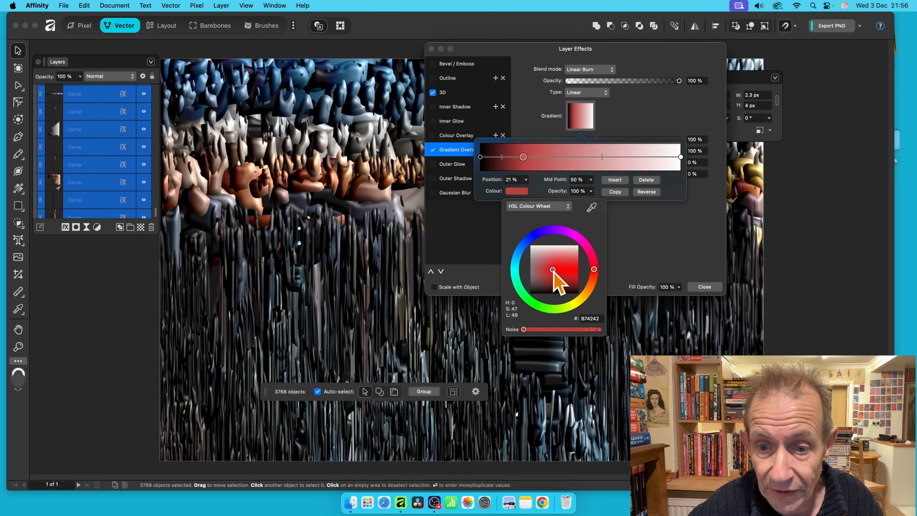
pyautogui.moveTo(554, 272); pyautogui.dragTo(564, 271)
pyautogui.click(652, 273)
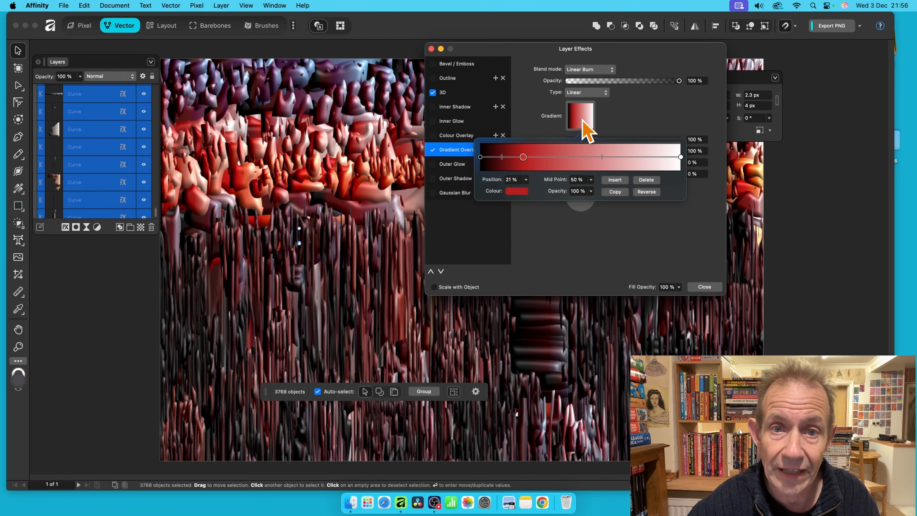
pyautogui.moveTo(524, 59); pyautogui.dragTo(561, 65)
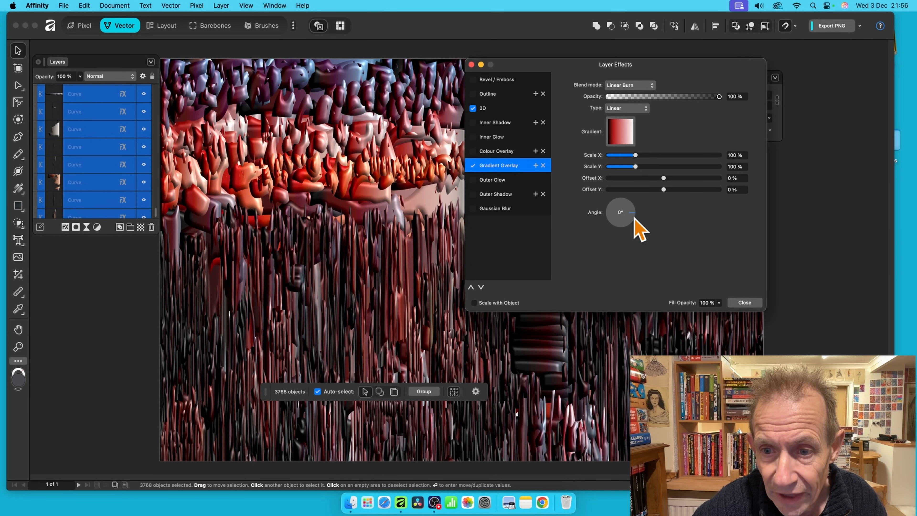
# Angle the gradient overlay at 315° and reduce the 3D radius to 18.4 px.
pyautogui.moveTo(634, 218); pyautogui.dragTo(632, 223)
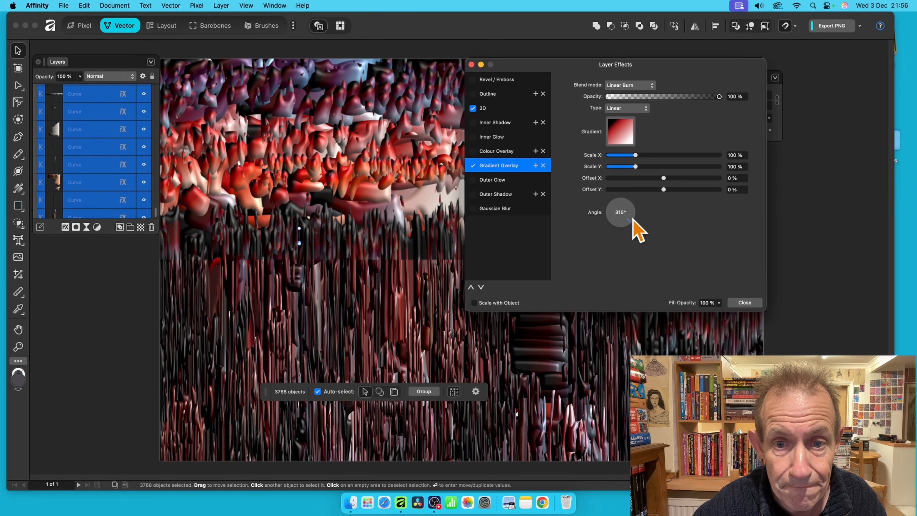
pyautogui.click(496, 112)
pyautogui.moveTo(685, 85); pyautogui.dragTo(667, 86)
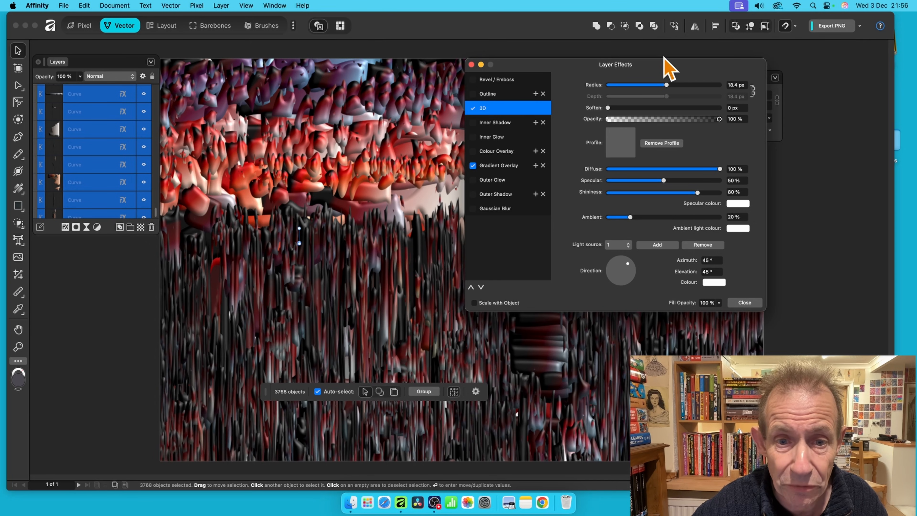
# Add a Pillow Bevel/Emboss of about 2 px radius, then close Layer Effects.
pyautogui.moveTo(617, 67); pyautogui.dragTo(724, 67)
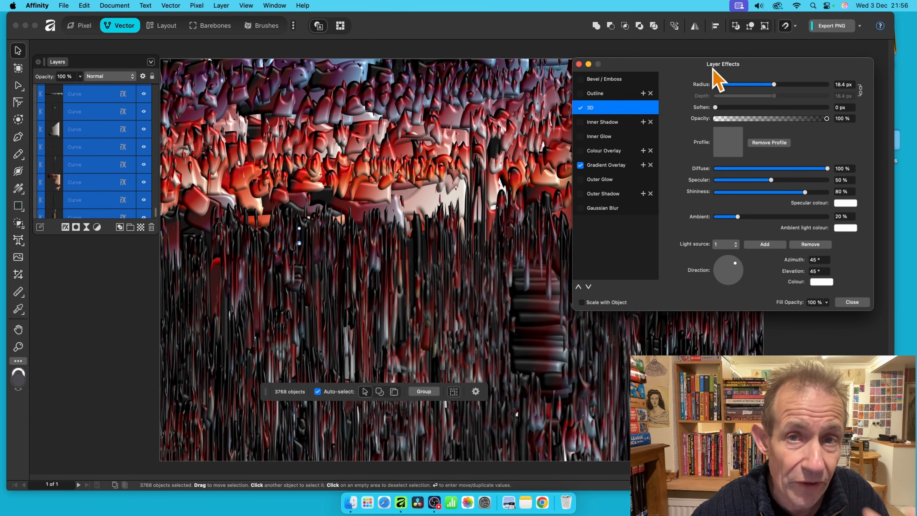
pyautogui.click(581, 79)
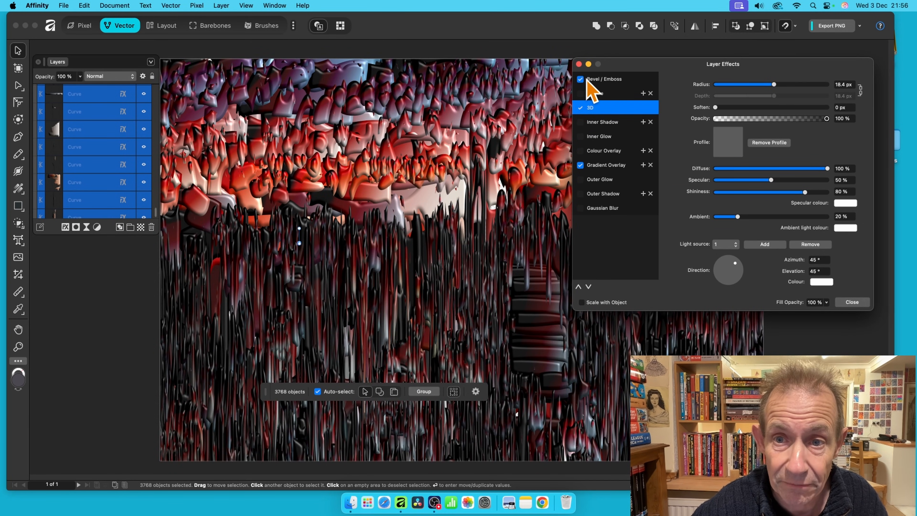
pyautogui.click(599, 79)
pyautogui.moveTo(758, 96); pyautogui.dragTo(764, 96)
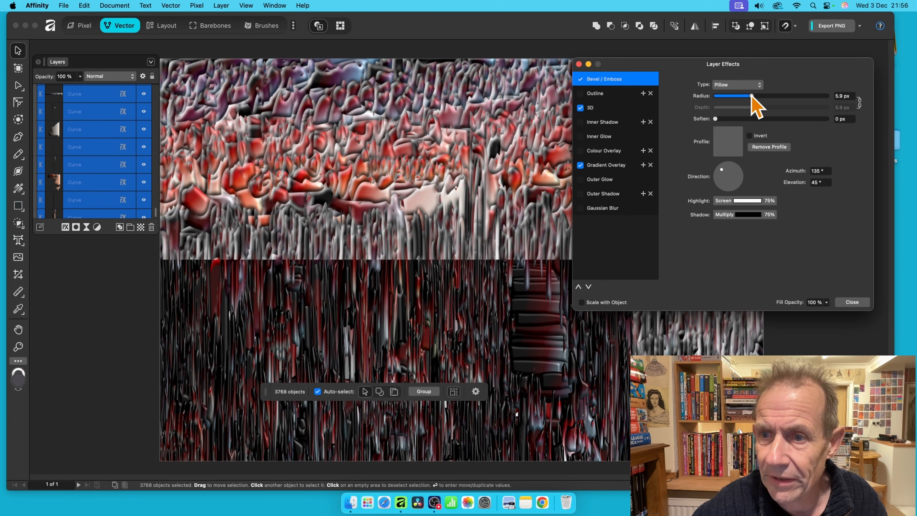
pyautogui.moveTo(746, 98); pyautogui.dragTo(740, 98)
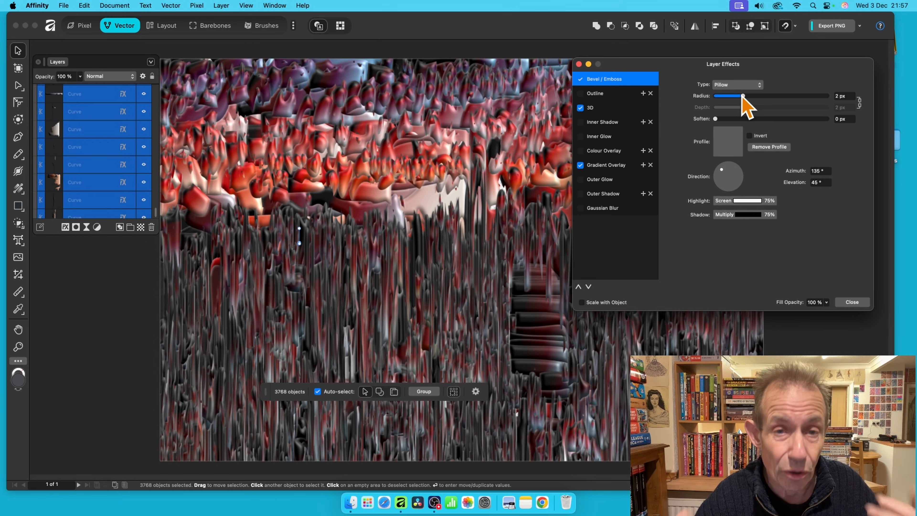
pyautogui.moveTo(752, 65); pyautogui.dragTo(526, 73)
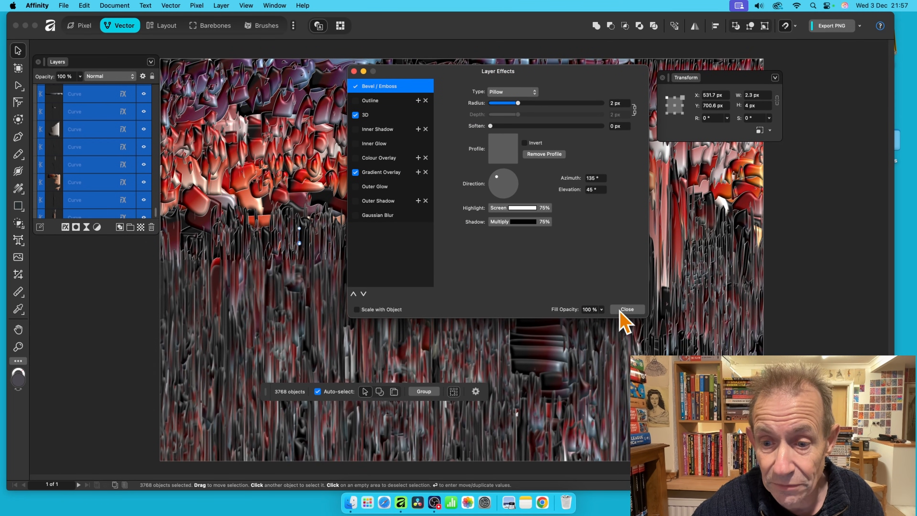
pyautogui.click(627, 309)
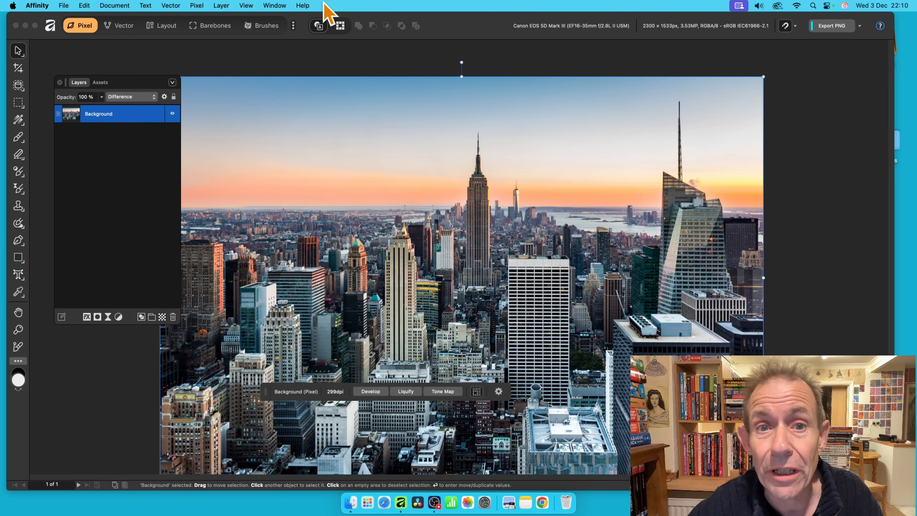
# Apply a 25.3 px Zoom Blur to the photo, streaking outward from the Empire State Building.
pyautogui.click(196, 5)
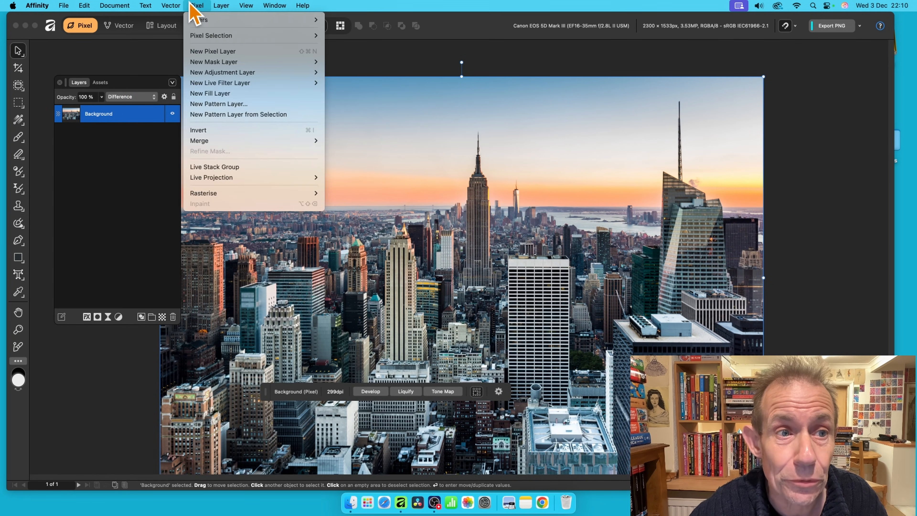
pyautogui.moveTo(197, 19)
pyautogui.moveTo(368, 48)
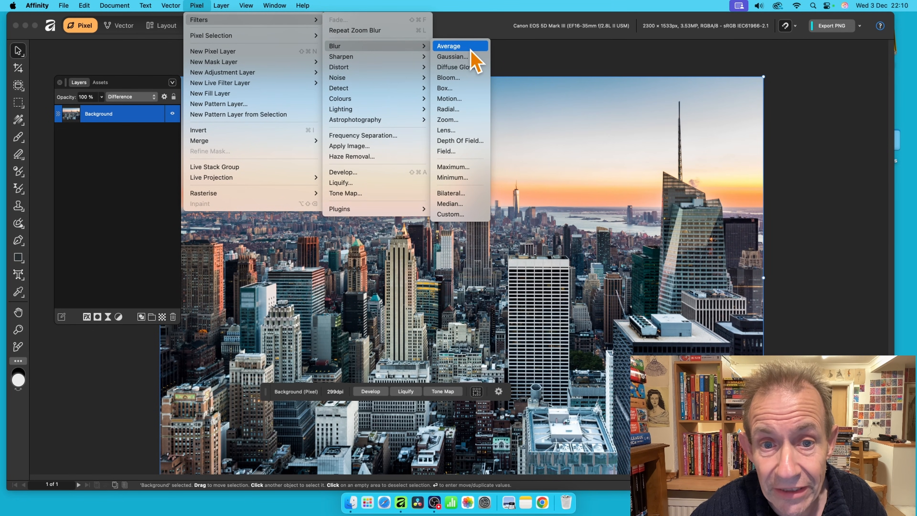
pyautogui.click(465, 119)
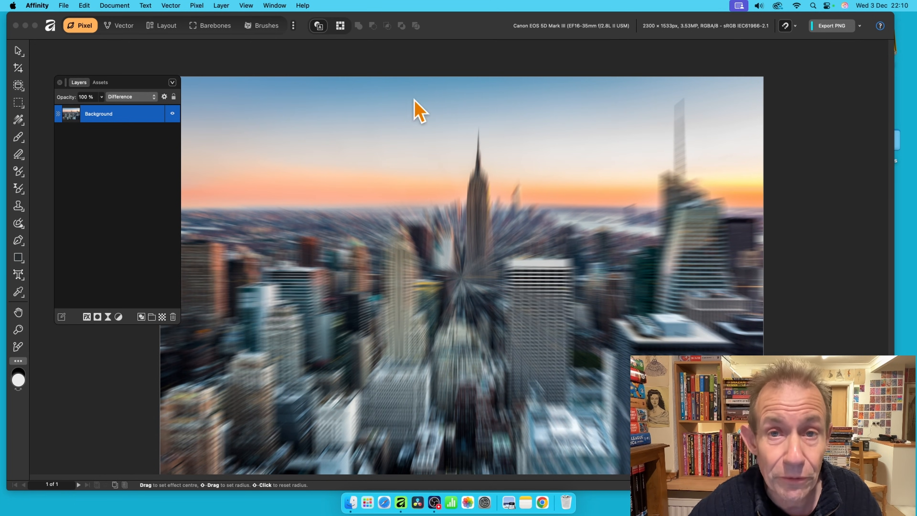
pyautogui.moveTo(704, 392); pyautogui.dragTo(428, 229)
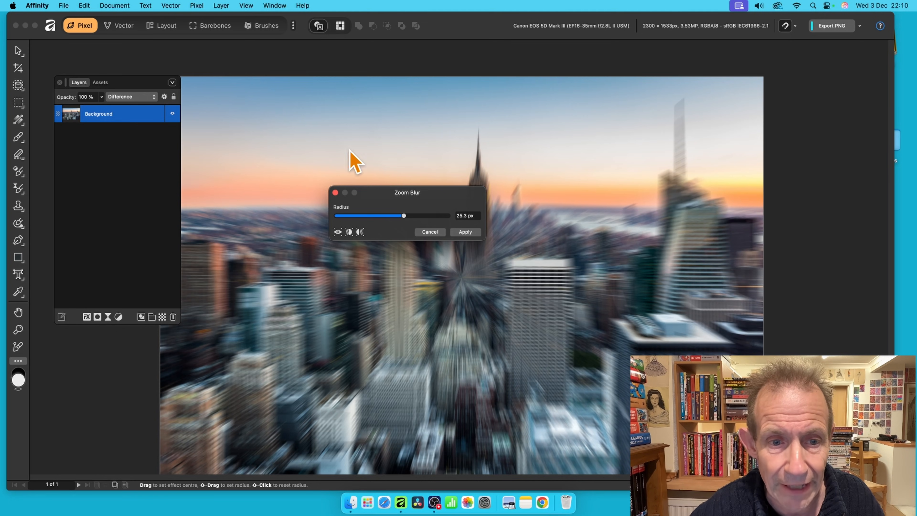
pyautogui.click(466, 232)
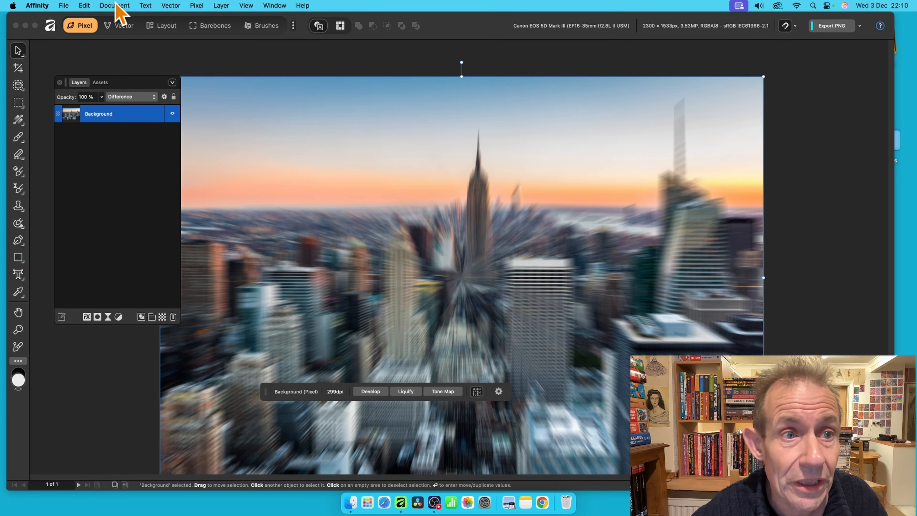
# Run Image Trace on the blurred photo with 3% edge threshold and 100% curve fitting tolerance.
pyautogui.click(172, 5)
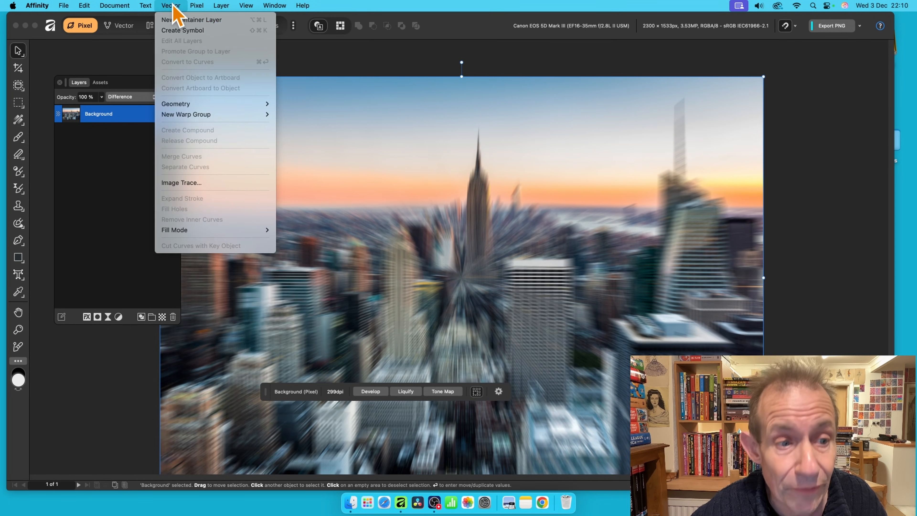
pyautogui.click(191, 187)
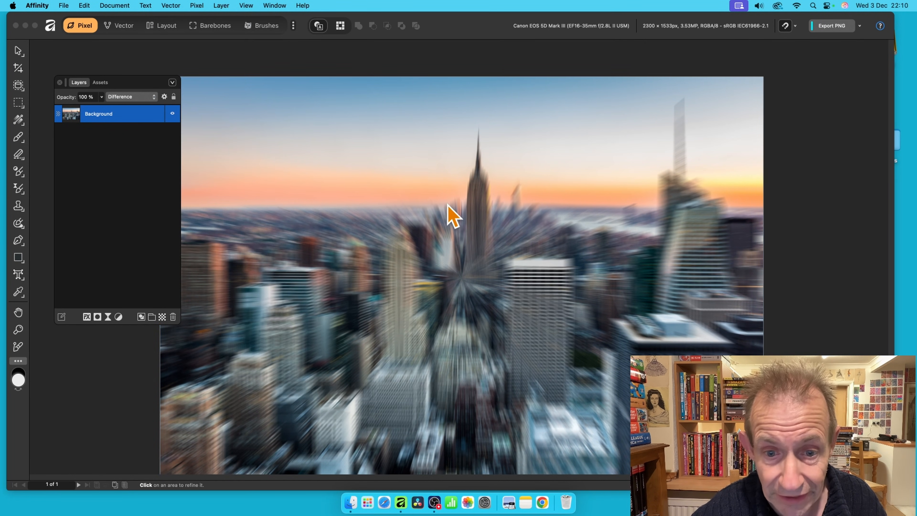
pyautogui.moveTo(554, 244)
pyautogui.mouseDown()
pyautogui.moveTo(620, 123)
pyautogui.moveTo(598, 90)
pyautogui.mouseUp()
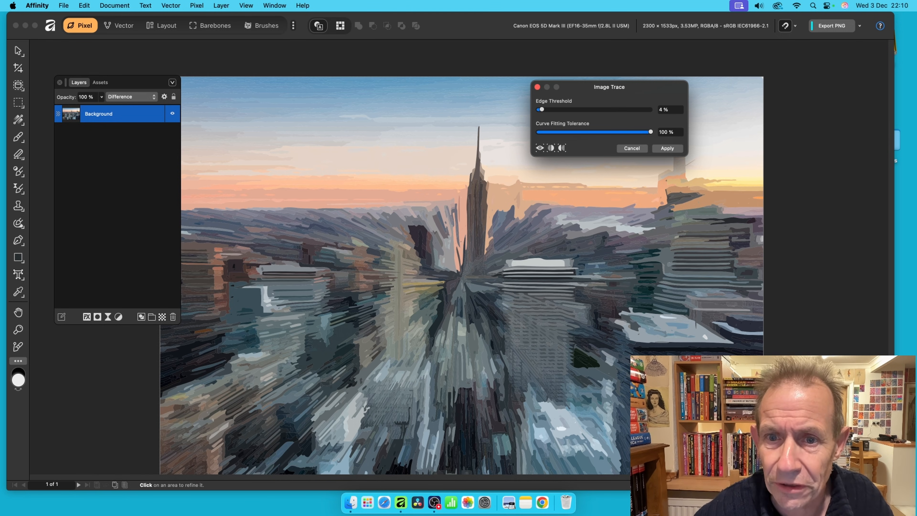
pyautogui.moveTo(553, 112)
pyautogui.mouseDown()
pyautogui.moveTo(643, 112)
pyautogui.moveTo(541, 115)
pyautogui.mouseUp()
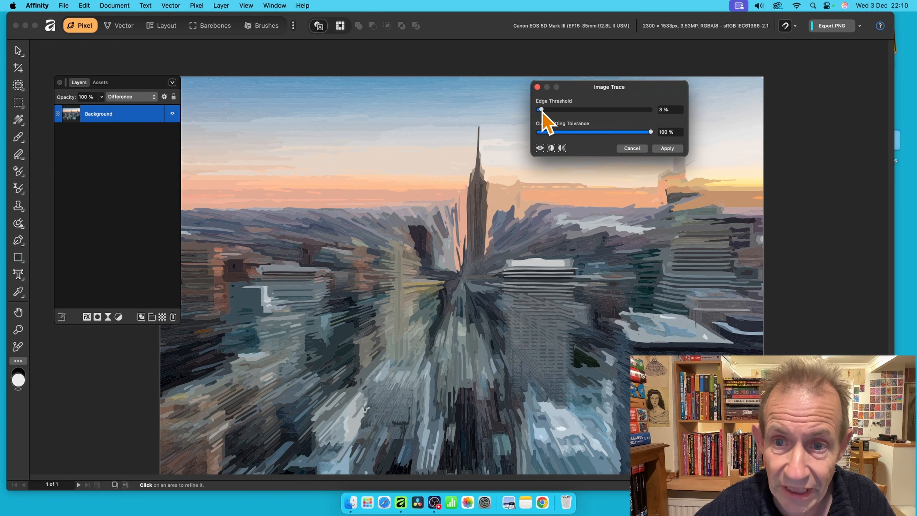
pyautogui.click(668, 148)
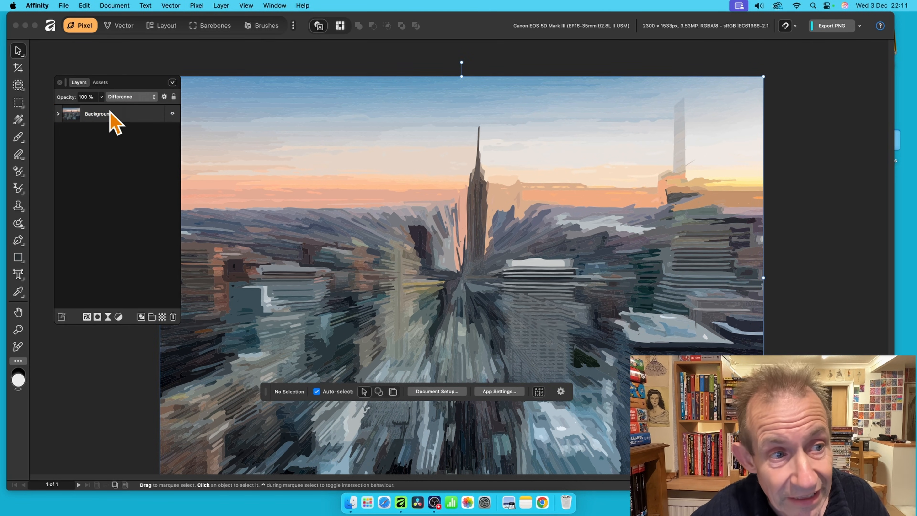
# Expand the Background layer and select all of its traced Curve layers.
pyautogui.click(58, 114)
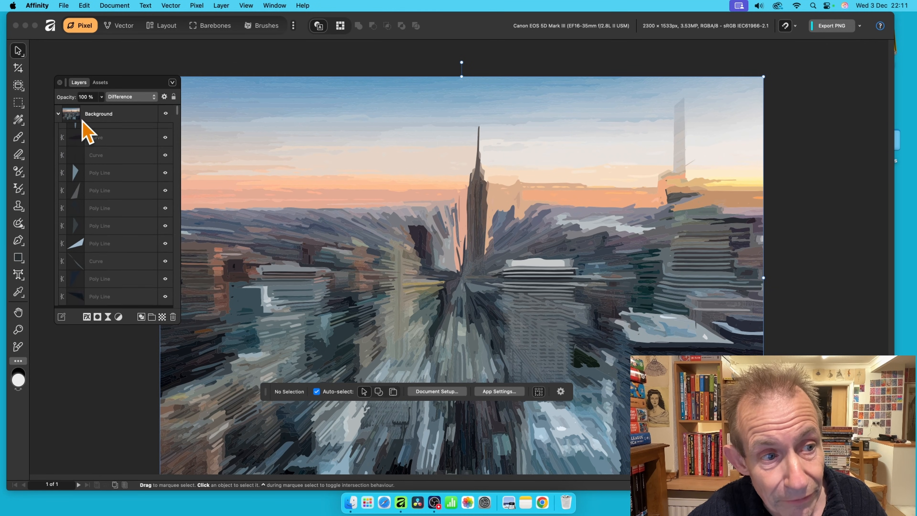
pyautogui.click(119, 132)
pyautogui.moveTo(178, 116); pyautogui.dragTo(174, 344)
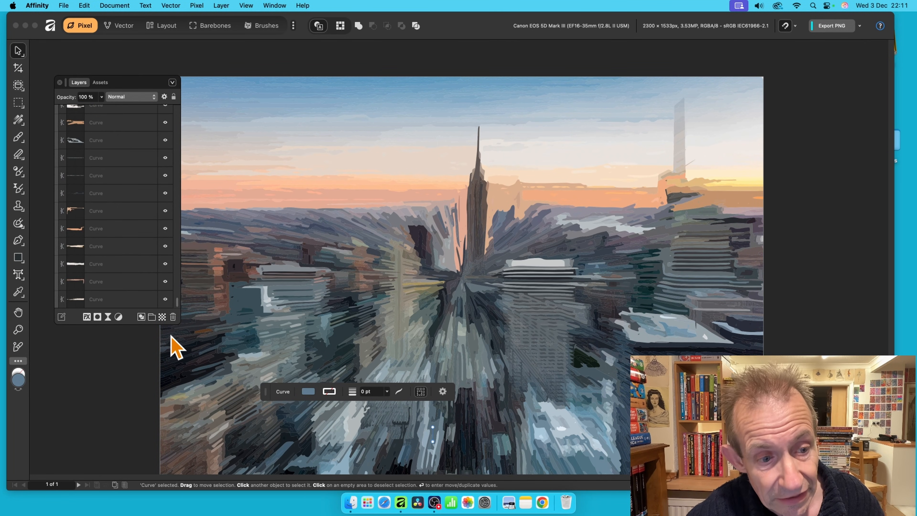
pyautogui.keyDown('shift'); pyautogui.click(105, 296); pyautogui.keyUp('shift')
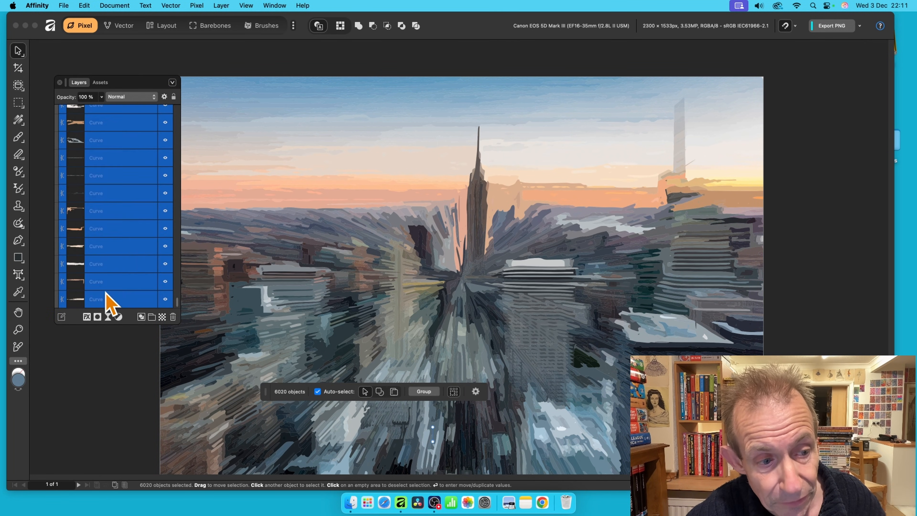
# Add a widened black outline and a black colour overlay to the selected curves.
pyautogui.click(86, 317)
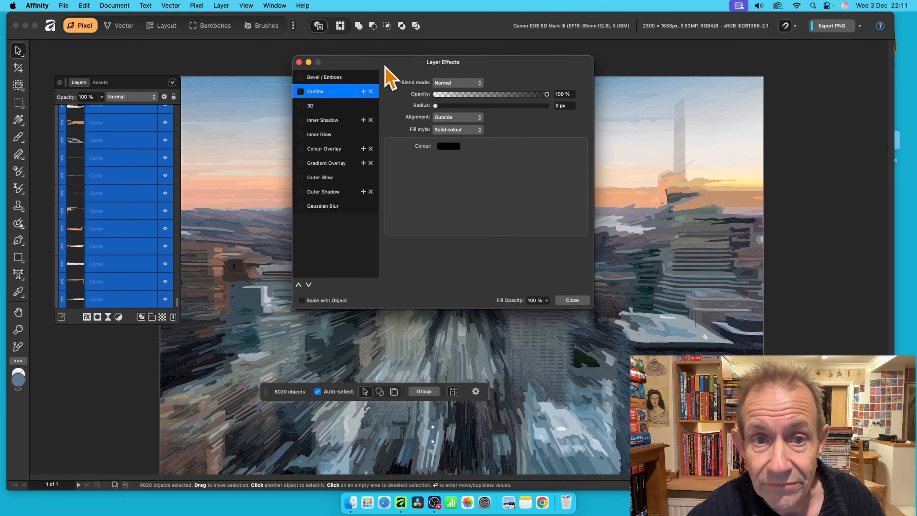
pyautogui.moveTo(409, 62); pyautogui.dragTo(565, 61)
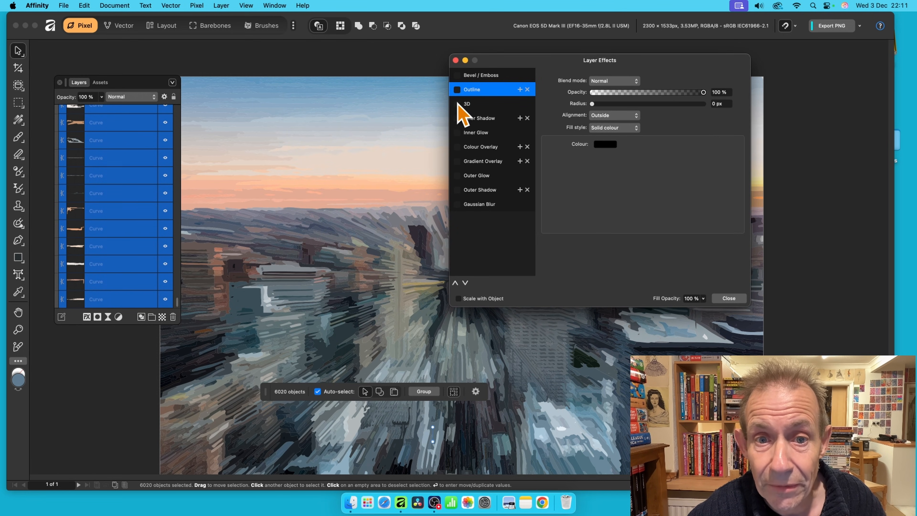
pyautogui.click(457, 90)
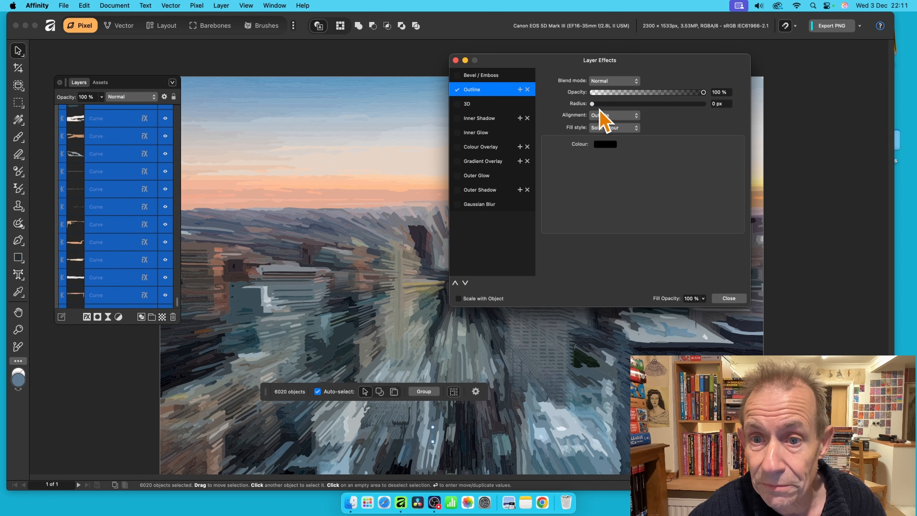
pyautogui.moveTo(597, 105); pyautogui.dragTo(626, 106)
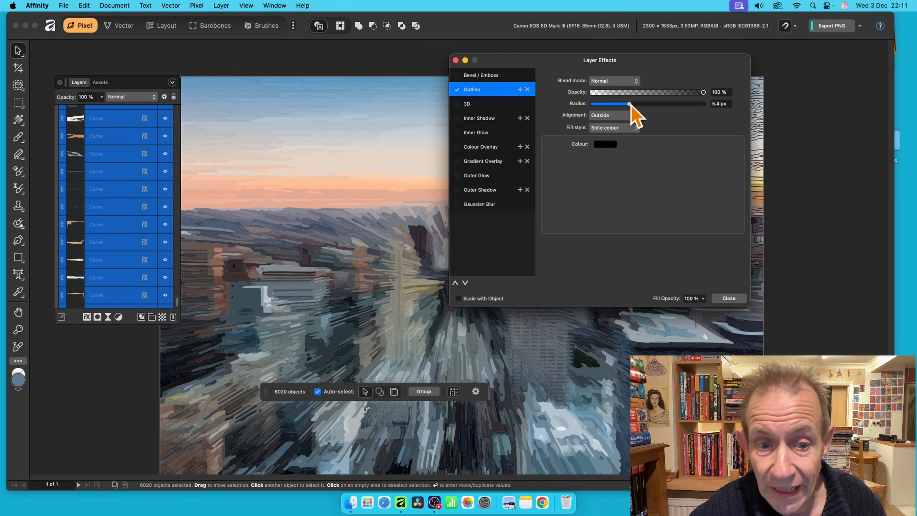
pyautogui.moveTo(610, 60); pyautogui.dragTo(758, 39)
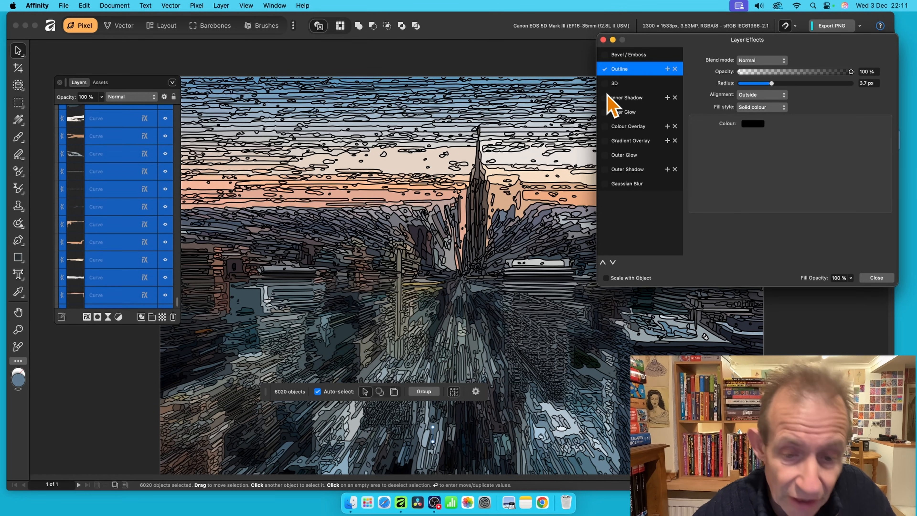
pyautogui.click(620, 127)
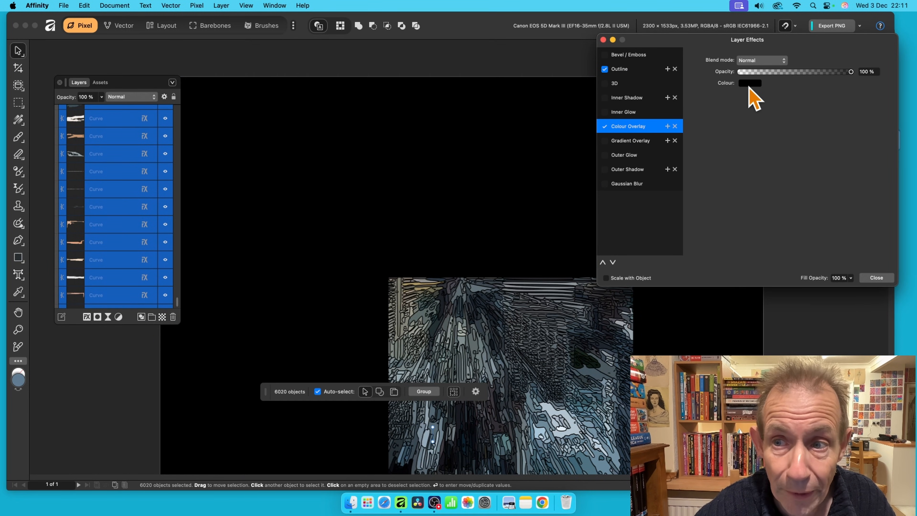
# Enable a 3D effect with a 14.8 px radius, deselect to check, and close effects.
pyautogui.moveTo(789, 40); pyautogui.dragTo(618, 48)
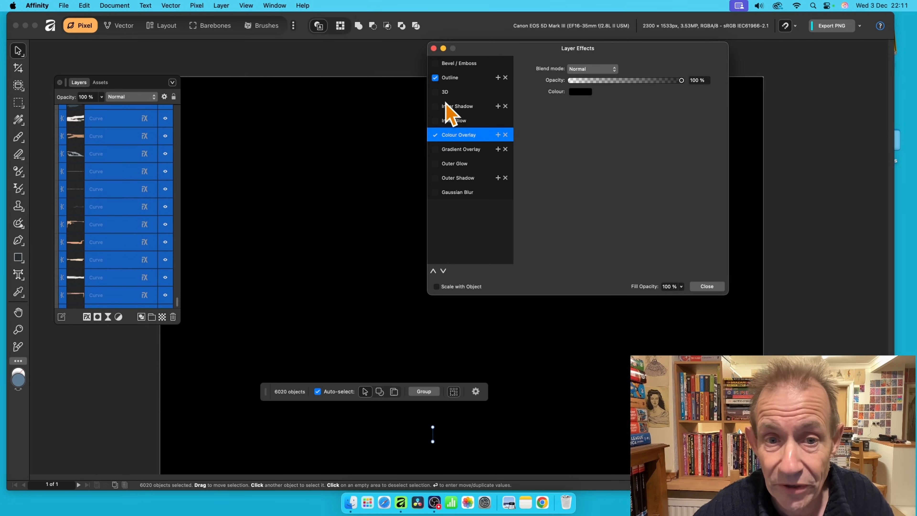
pyautogui.click(448, 92)
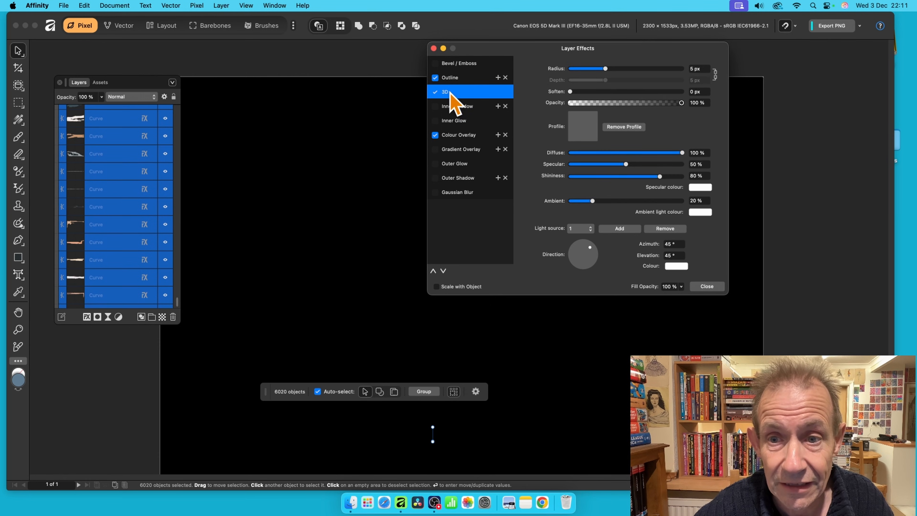
pyautogui.moveTo(611, 69); pyautogui.dragTo(796, 28)
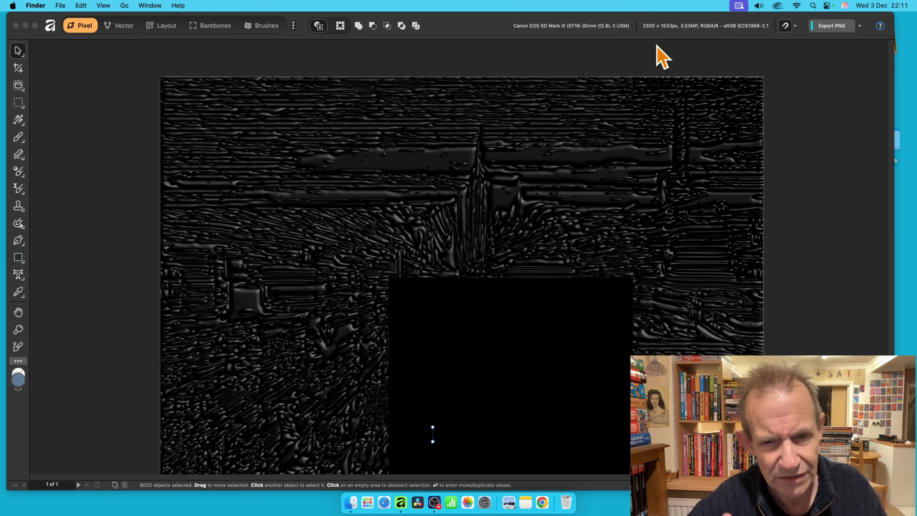
pyautogui.click(467, 74)
pyautogui.click(468, 74)
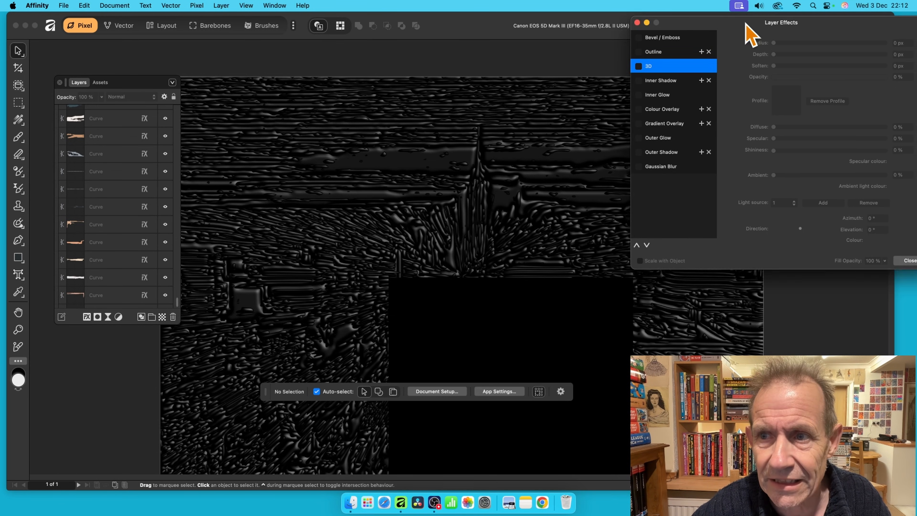
pyautogui.moveTo(745, 22); pyautogui.dragTo(537, 35)
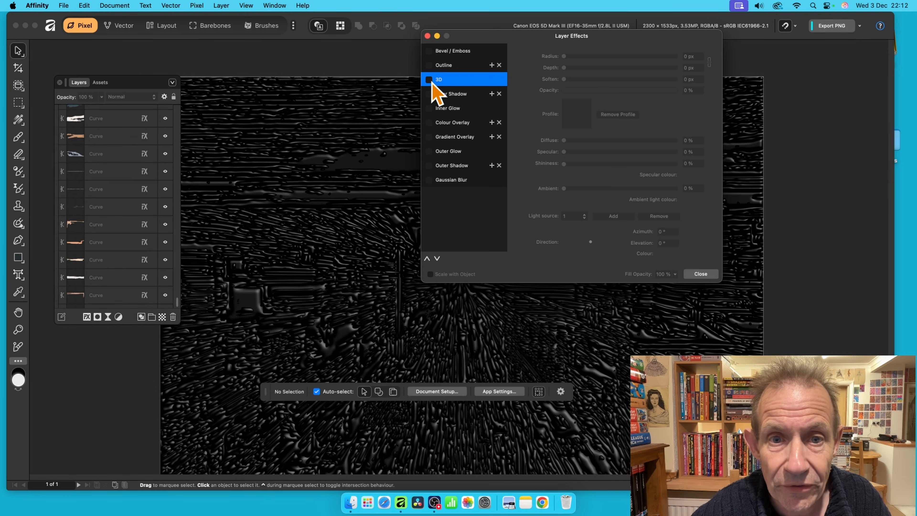
pyautogui.click(702, 275)
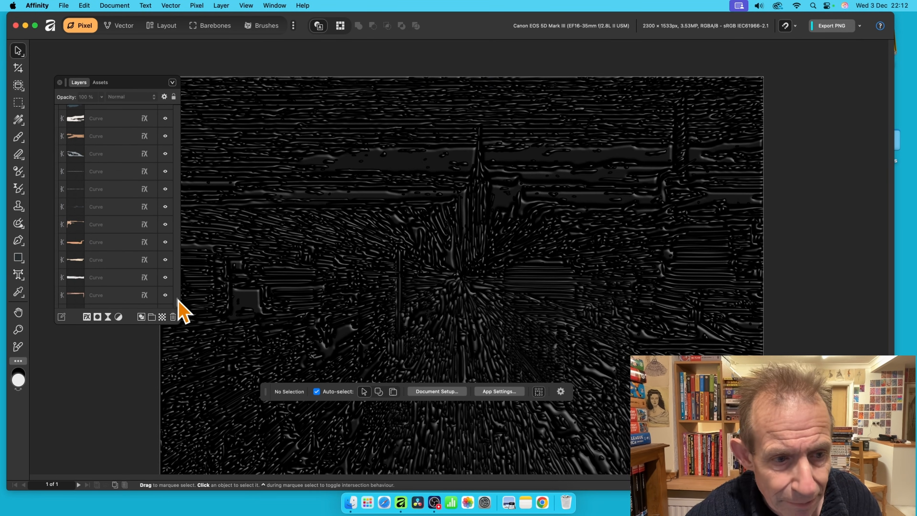
pyautogui.moveTo(177, 300); pyautogui.dragTo(169, 102)
# Select all the traced curve layers again.
pyautogui.click(115, 137)
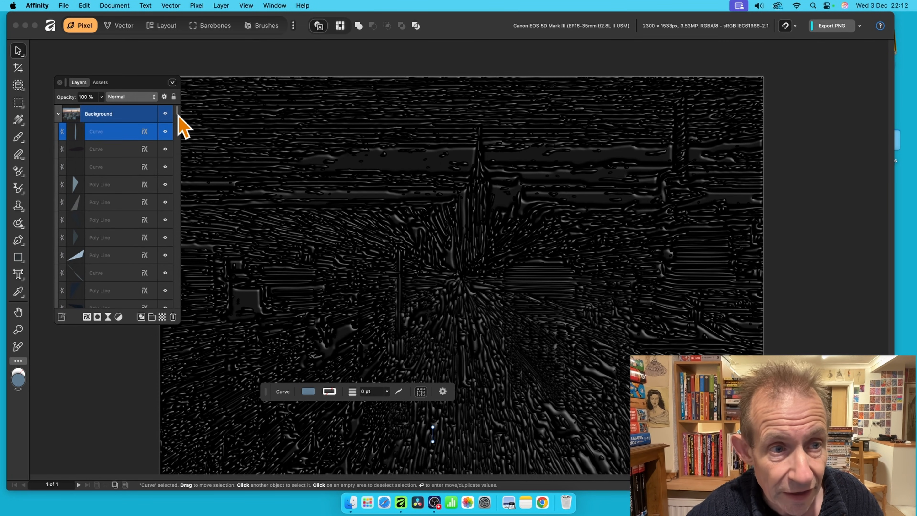
pyautogui.moveTo(178, 119); pyautogui.dragTo(165, 299)
pyautogui.click(102, 299)
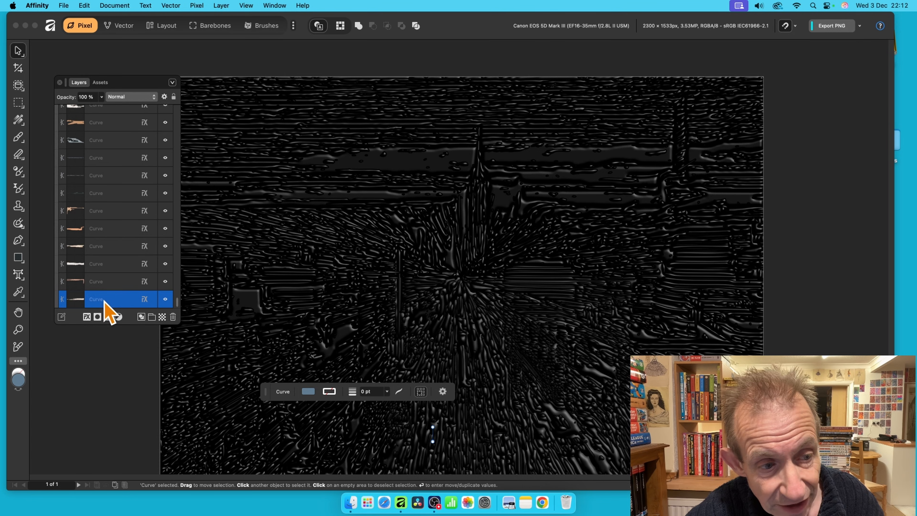
pyautogui.moveTo(178, 305); pyautogui.dragTo(179, 96)
pyautogui.press('super+a')
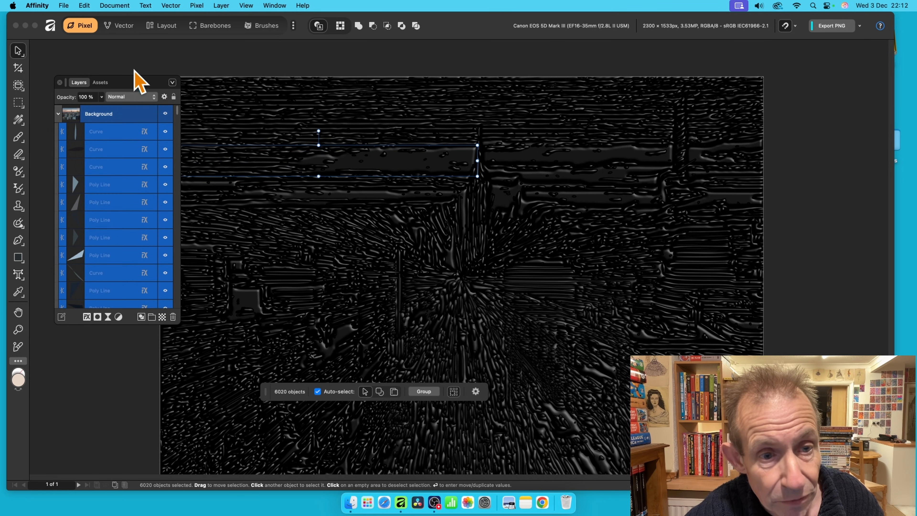
# Turn off the curves' 3D effect and set their colour overlay to red C42424.
pyautogui.click(87, 317)
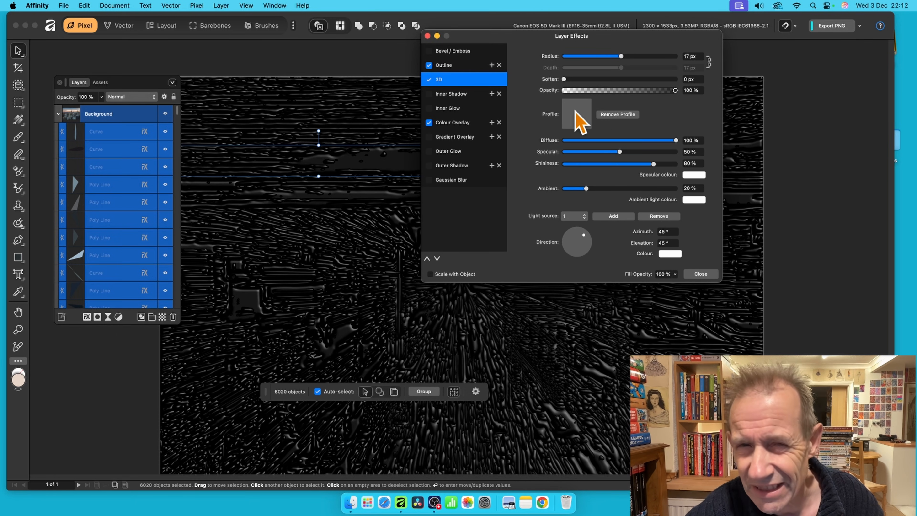
pyautogui.moveTo(536, 37); pyautogui.dragTo(613, 58)
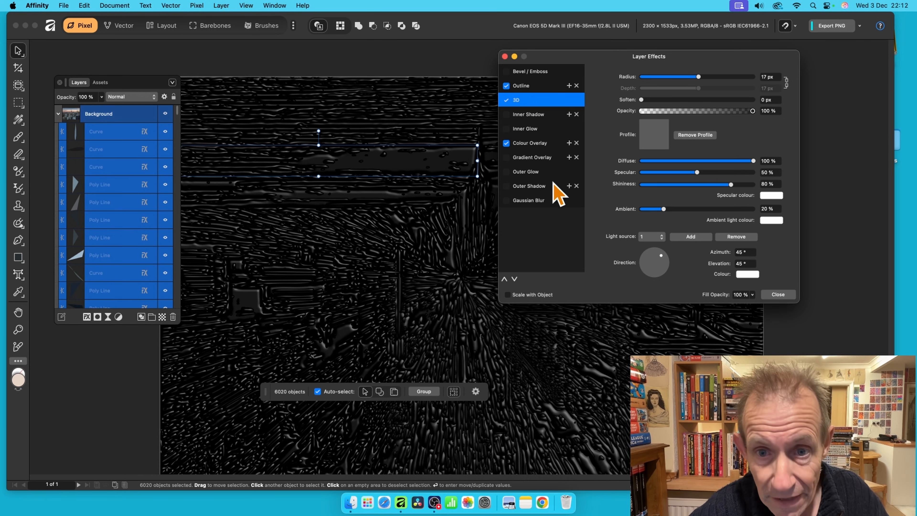
pyautogui.click(507, 100)
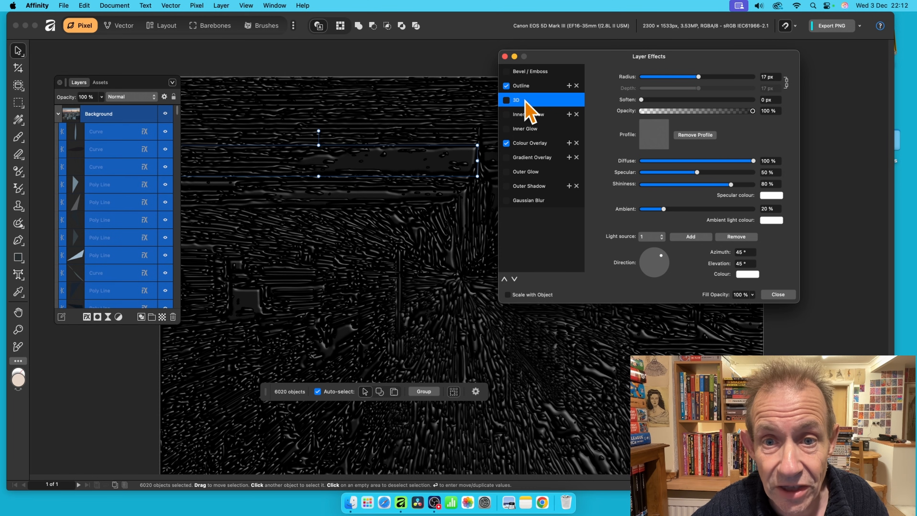
pyautogui.click(530, 143)
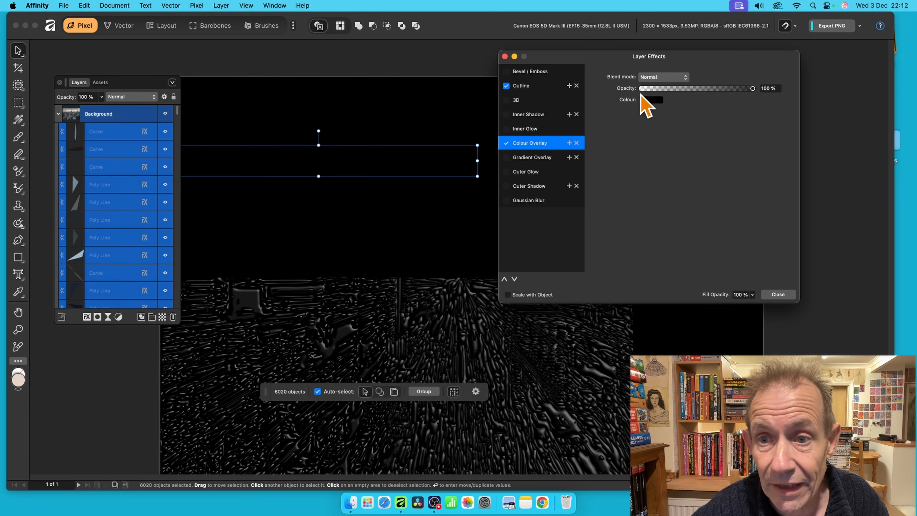
pyautogui.click(647, 101)
pyautogui.click(699, 180)
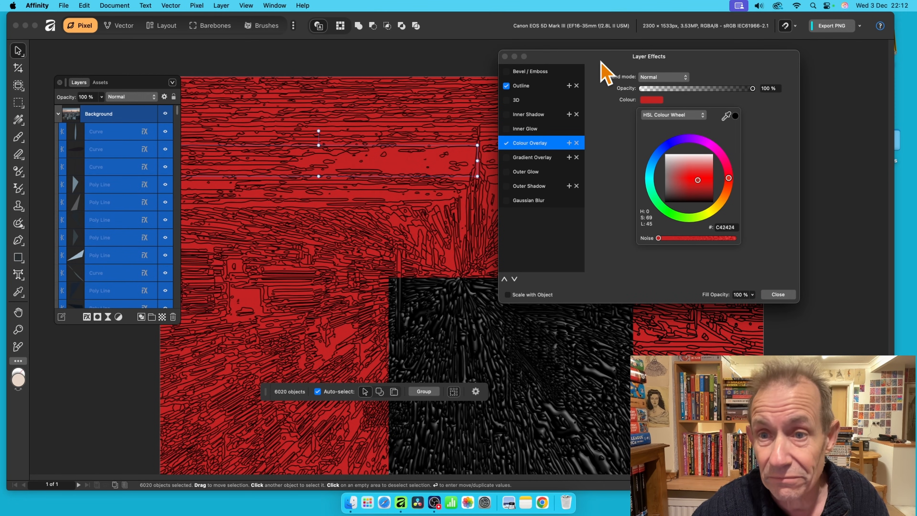
pyautogui.moveTo(600, 68); pyautogui.dragTo(567, 54)
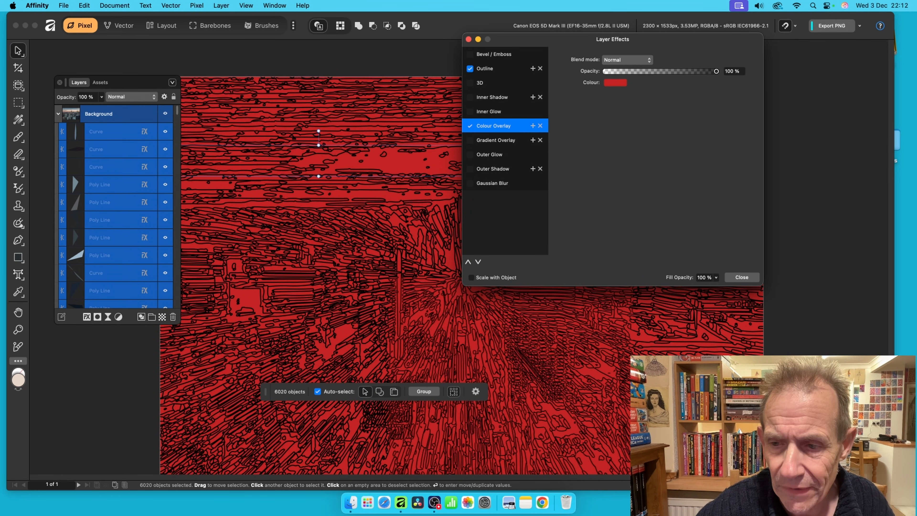
pyautogui.click(741, 277)
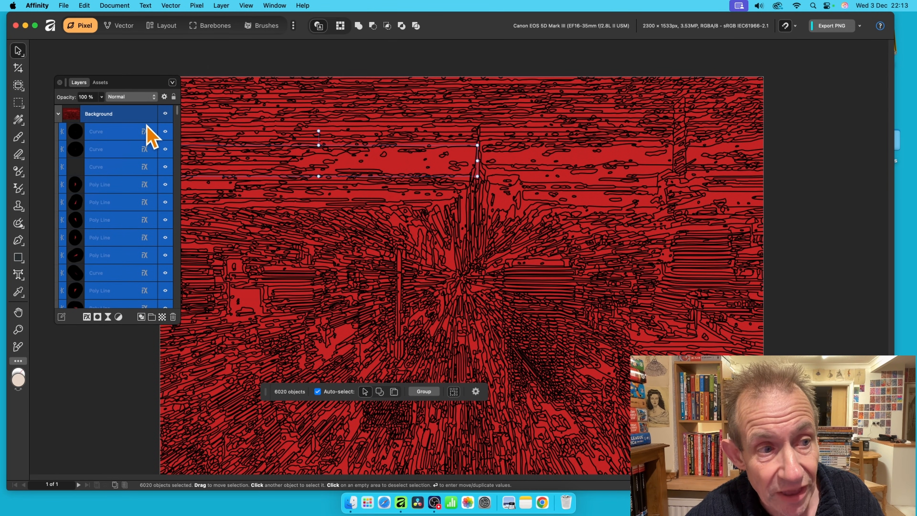
# Rasterise the Background group of red, black-outlined curves into one pixel layer.
pyautogui.click(113, 115)
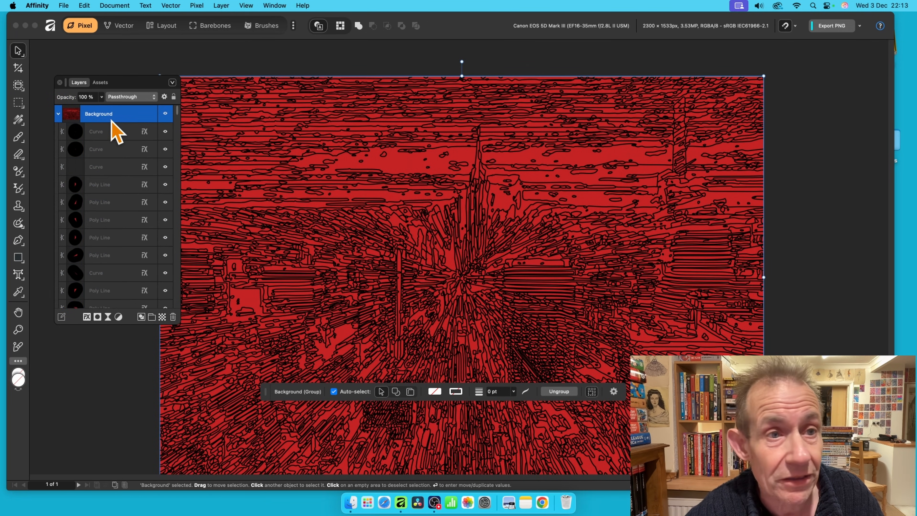
pyautogui.rightClick(114, 118)
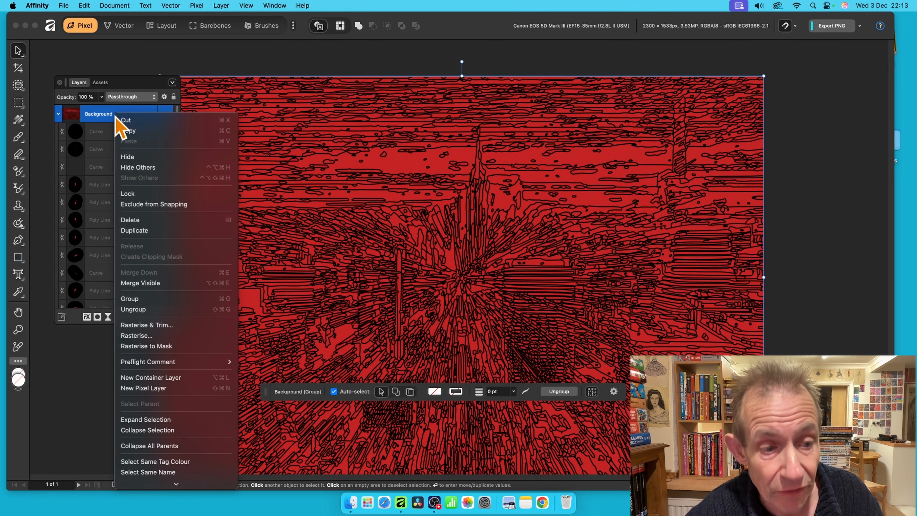
pyautogui.click(162, 337)
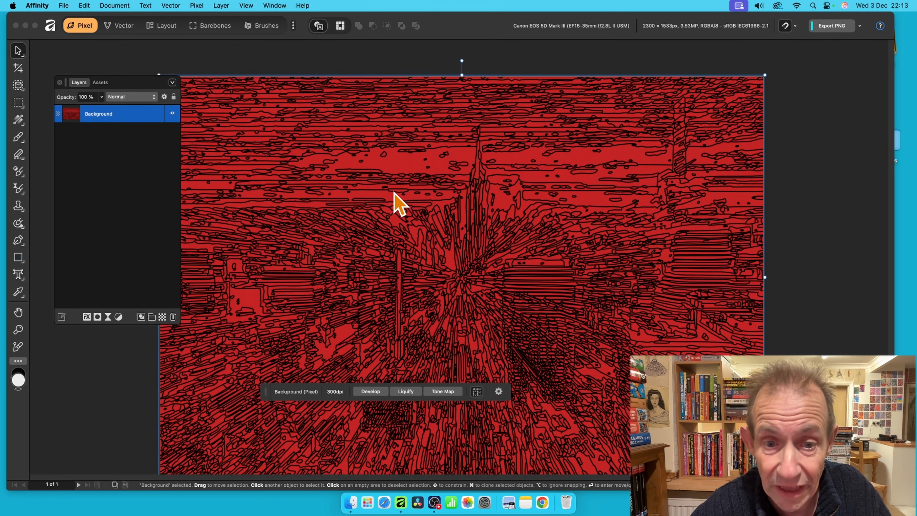
# Start an Image Trace of the rasterised red picture with Edge Threshold at 7%.
pyautogui.click(171, 5)
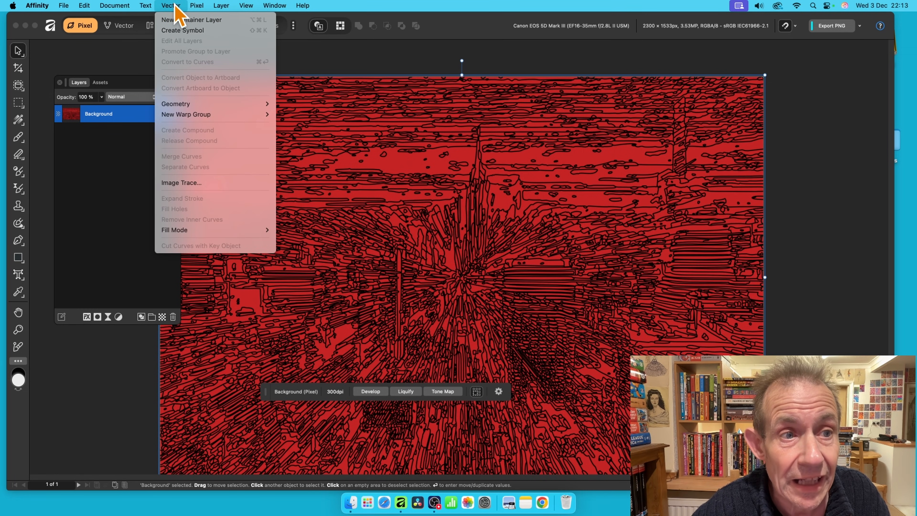
pyautogui.click(182, 183)
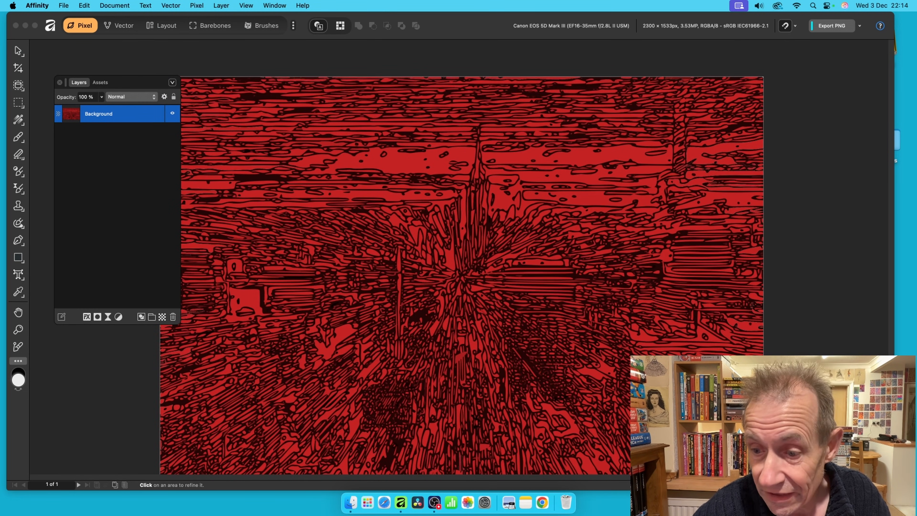
pyautogui.moveTo(487, 150); pyautogui.dragTo(641, 136)
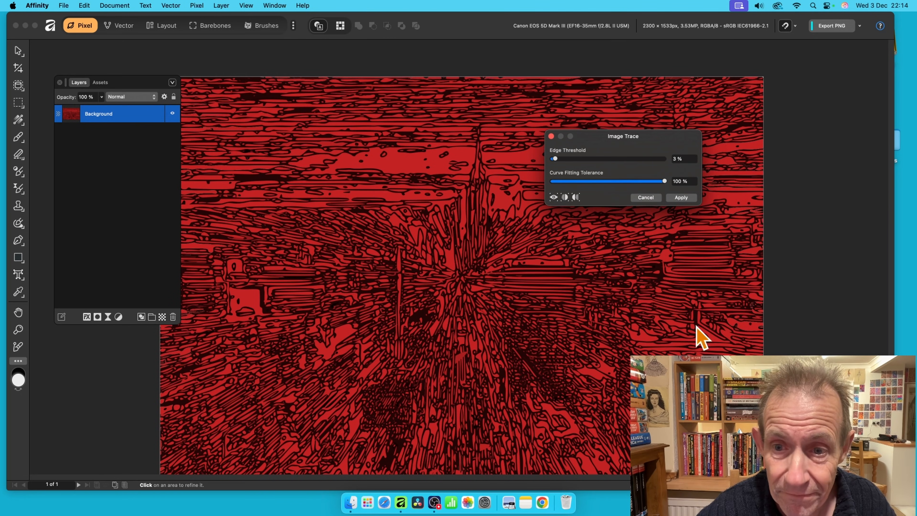
pyautogui.moveTo(554, 159)
pyautogui.mouseDown()
pyautogui.moveTo(588, 159)
pyautogui.moveTo(557, 159)
pyautogui.mouseUp()
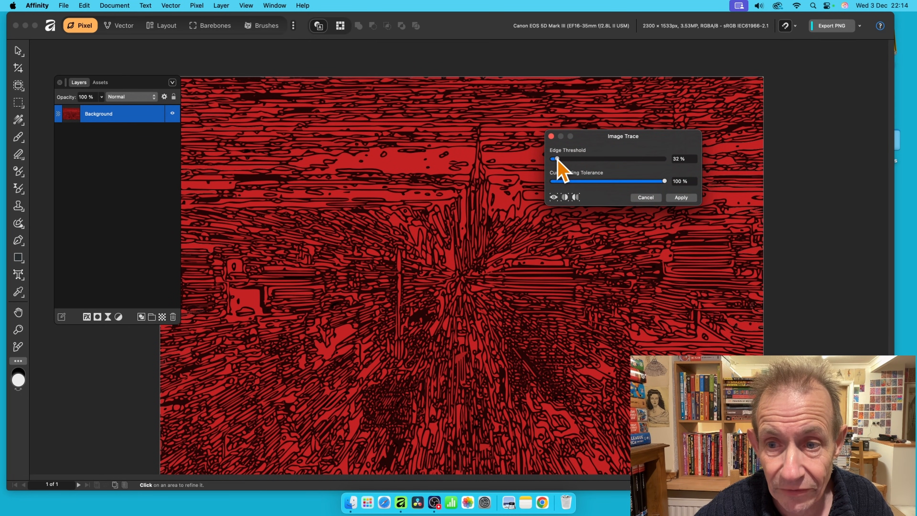
# Apply the trace and select all 7717 resulting Curve layers inside Background.
pyautogui.click(687, 201)
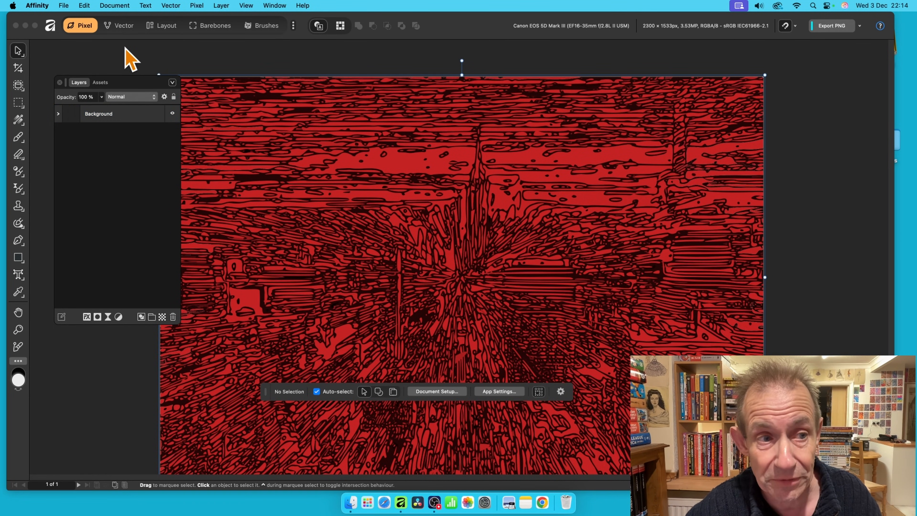
pyautogui.click(58, 113)
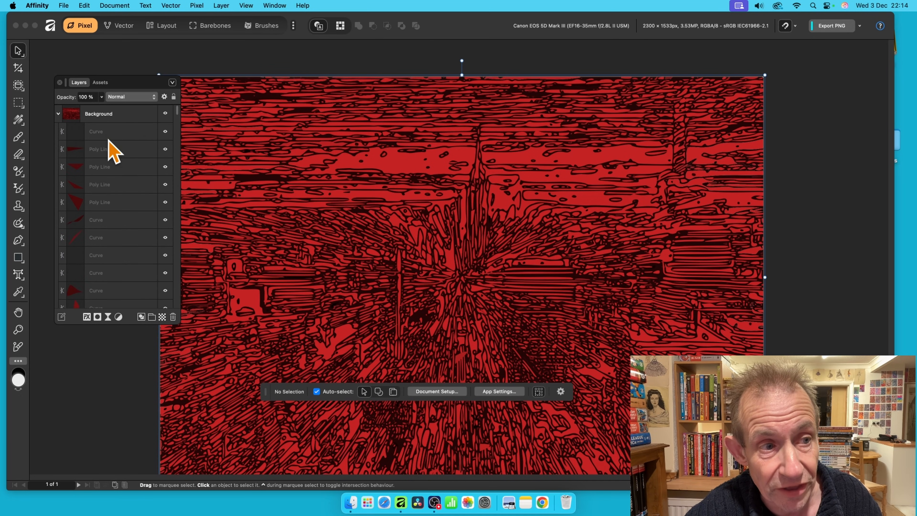
pyautogui.click(108, 132)
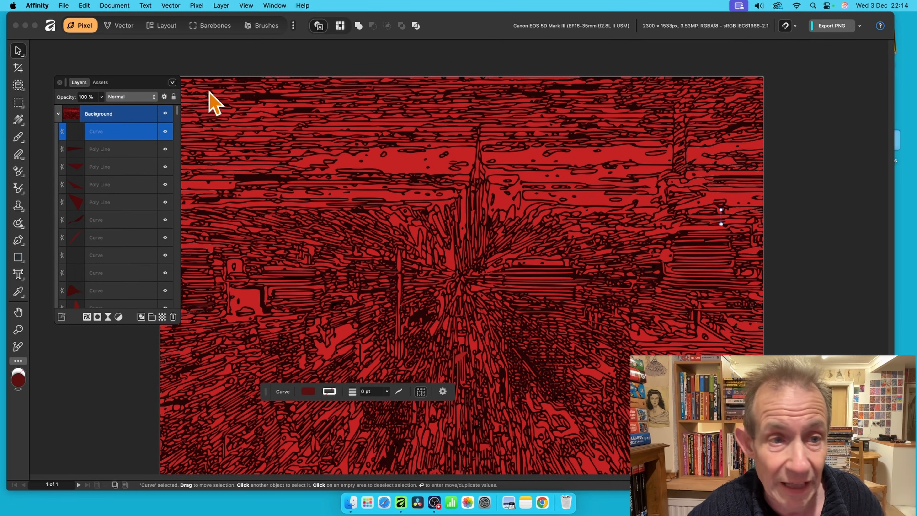
pyautogui.moveTo(179, 117); pyautogui.dragTo(182, 312)
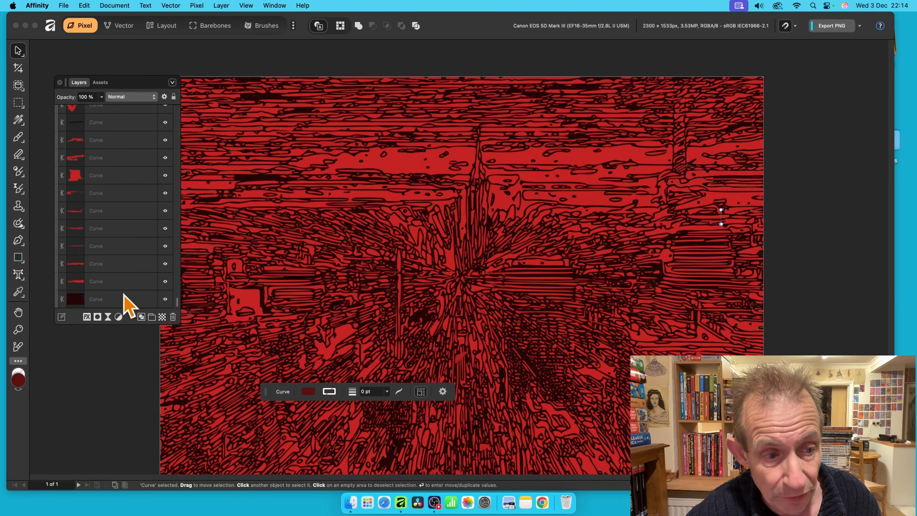
pyautogui.keyDown('shift'); pyautogui.click(117, 300); pyautogui.keyUp('shift')
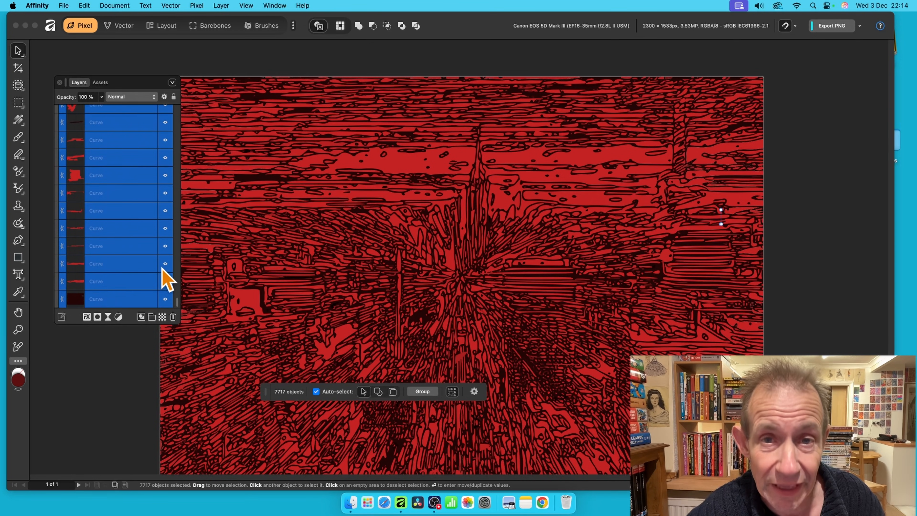
# Give the selected curves a 3D effect with a 14.8 px radius.
pyautogui.click(86, 317)
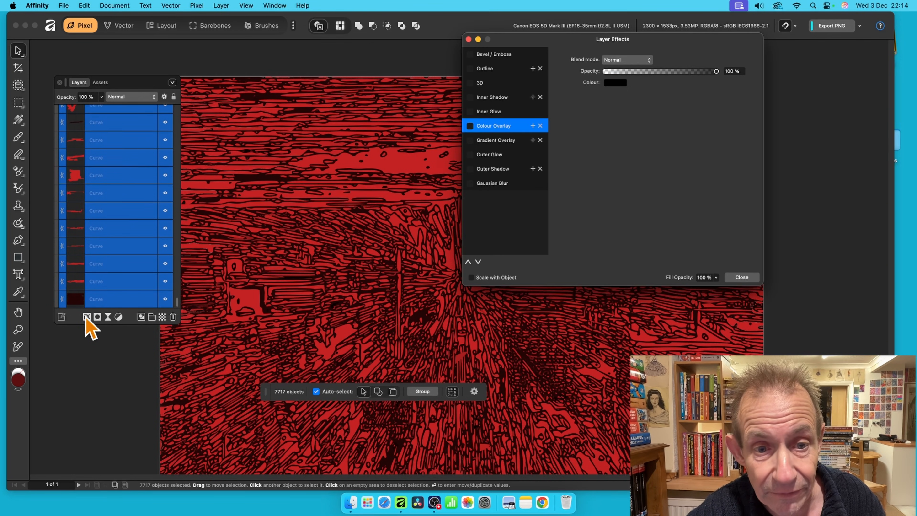
pyautogui.click(480, 83)
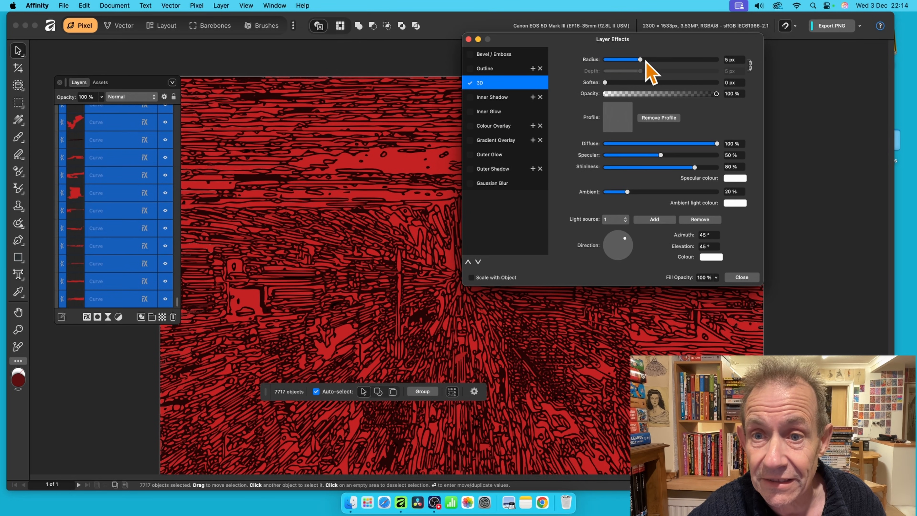
pyautogui.moveTo(646, 61); pyautogui.dragTo(659, 60)
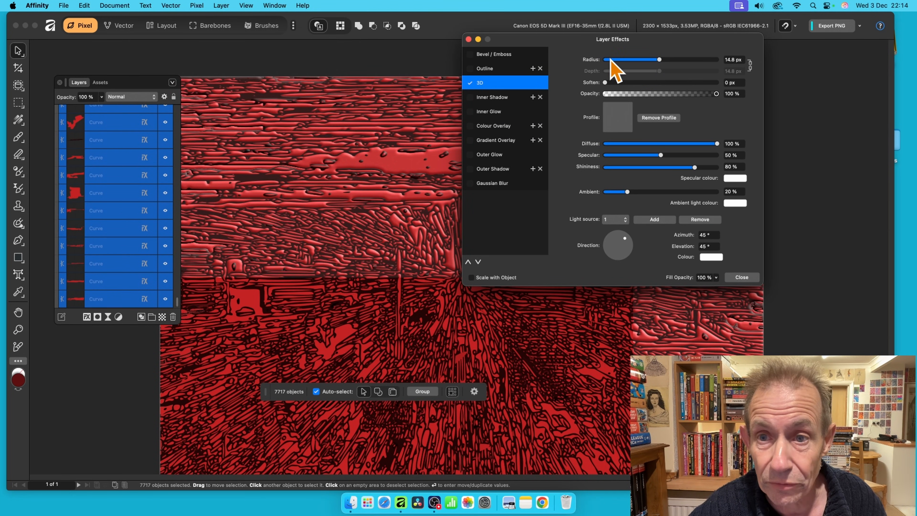
pyautogui.moveTo(588, 41); pyautogui.dragTo(629, 22)
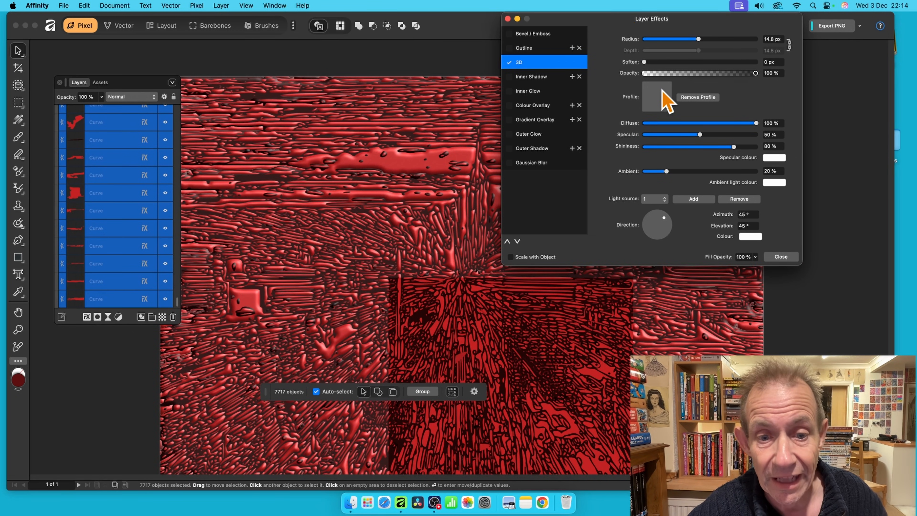
pyautogui.moveTo(597, 19); pyautogui.dragTo(656, 10)
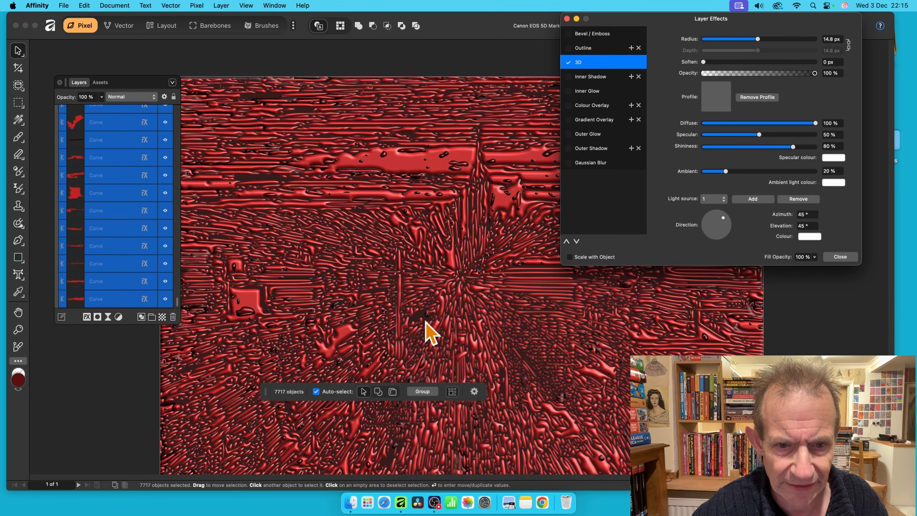
pyautogui.click(843, 257)
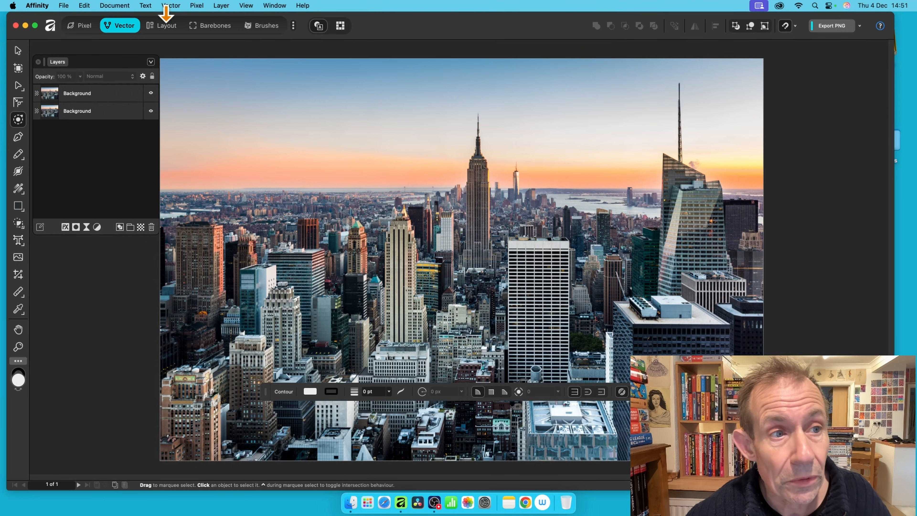
# Select the top Background copy in the skyline photo, dismissing its context menu unchanged.
pyautogui.click(93, 94)
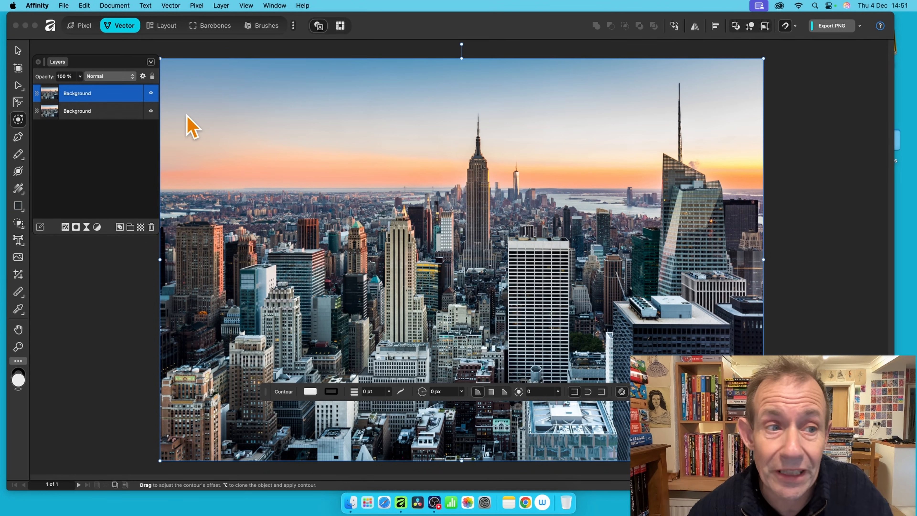
pyautogui.rightClick(92, 94)
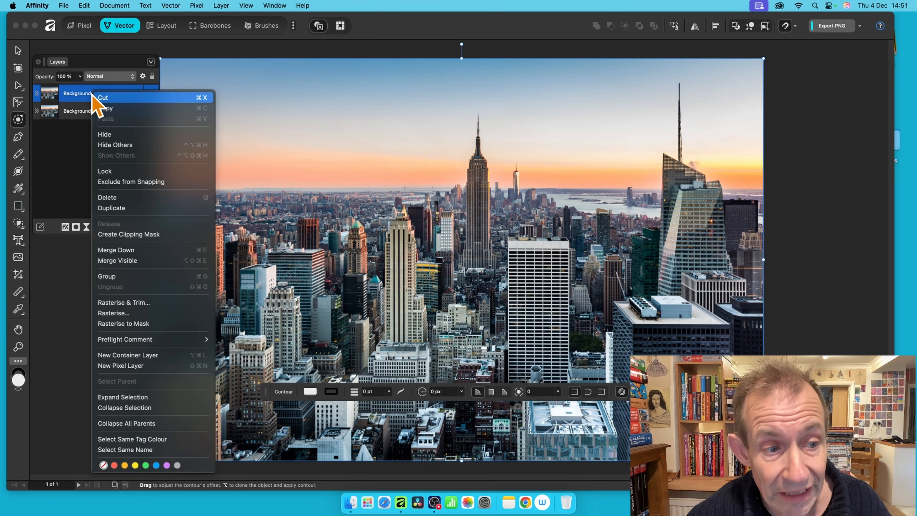
pyautogui.click(68, 145)
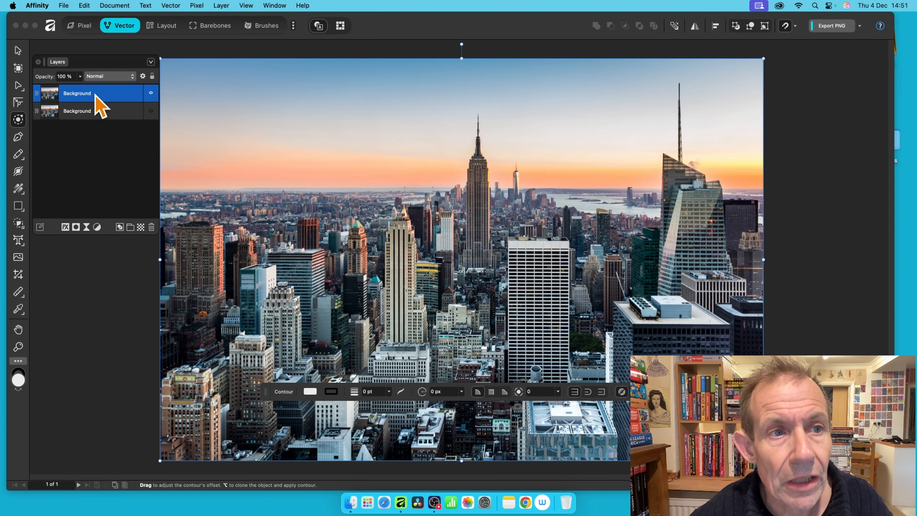
# Apply a Gaussian blur with a 3.3 px radius to the top Background copy.
pyautogui.click(197, 5)
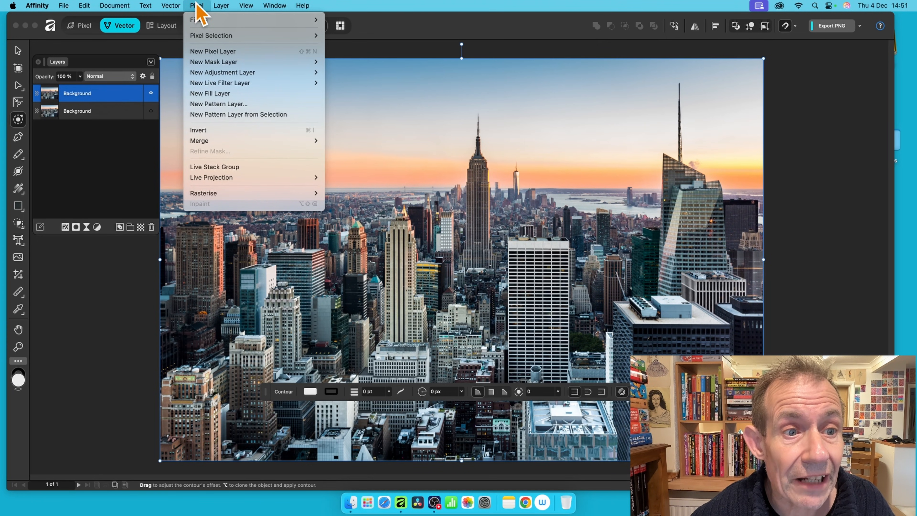
pyautogui.moveTo(199, 20)
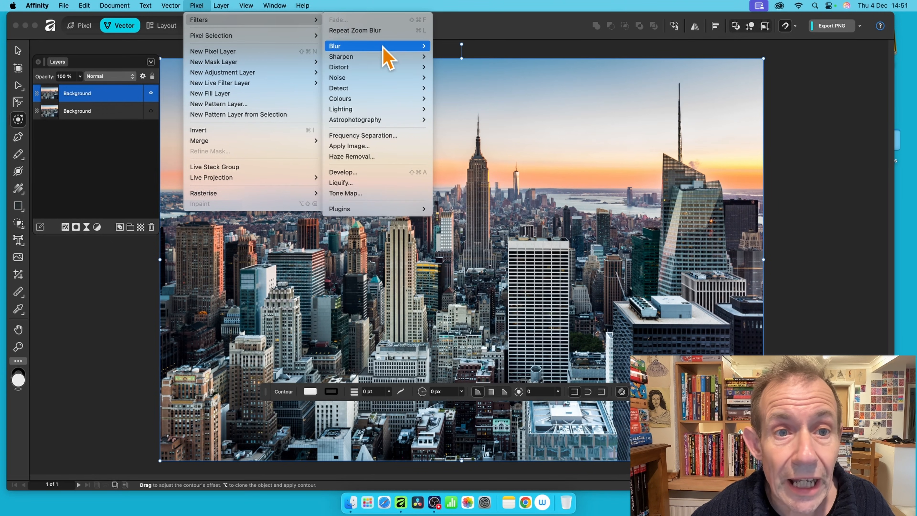
pyautogui.moveTo(426, 48)
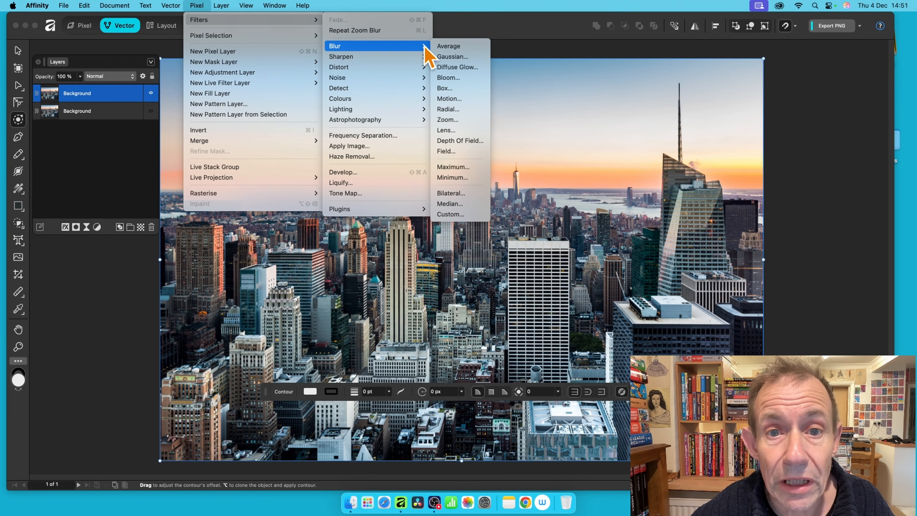
pyautogui.click(468, 60)
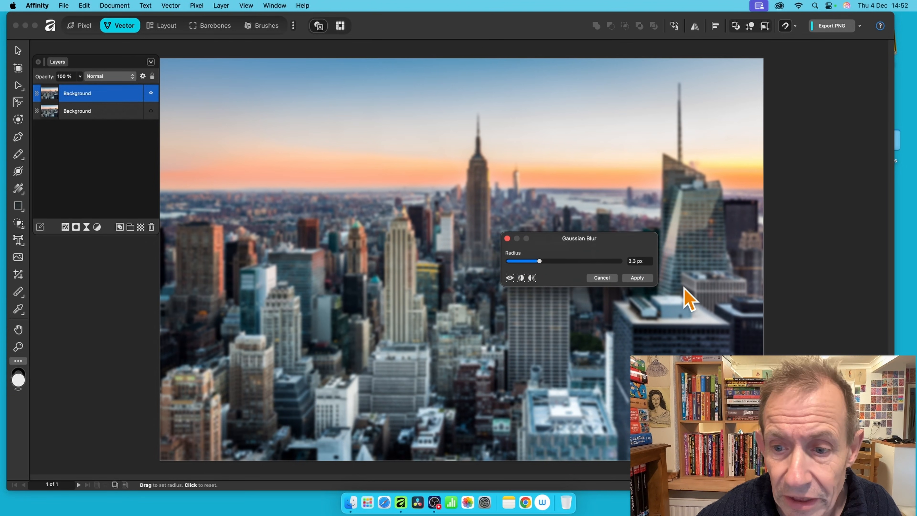
pyautogui.click(638, 277)
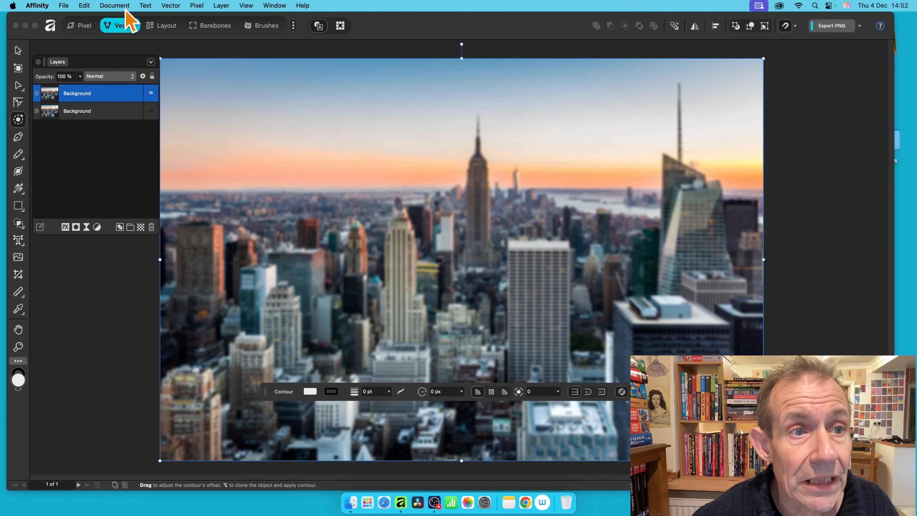
# Apply a 46.4 px Zoom blur centred on the Empire State Building's spire tip.
pyautogui.click(197, 5)
pyautogui.moveTo(198, 22)
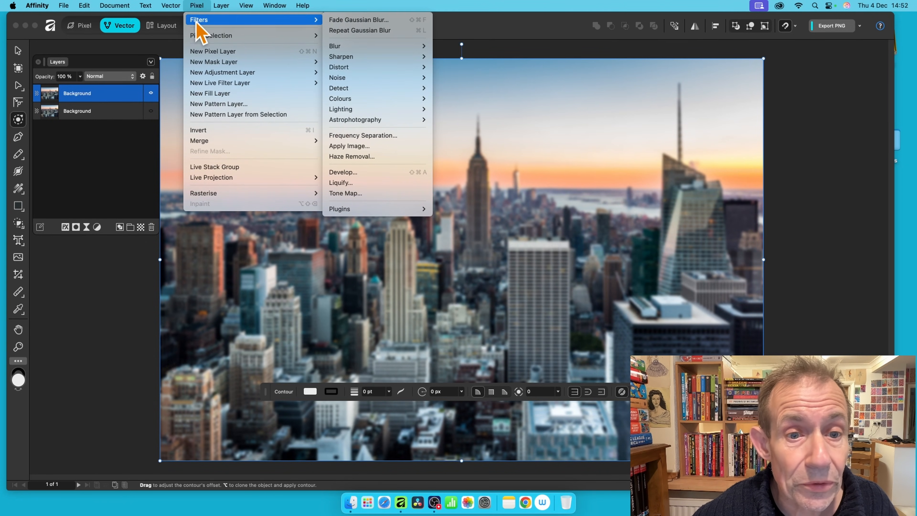
pyautogui.moveTo(368, 49)
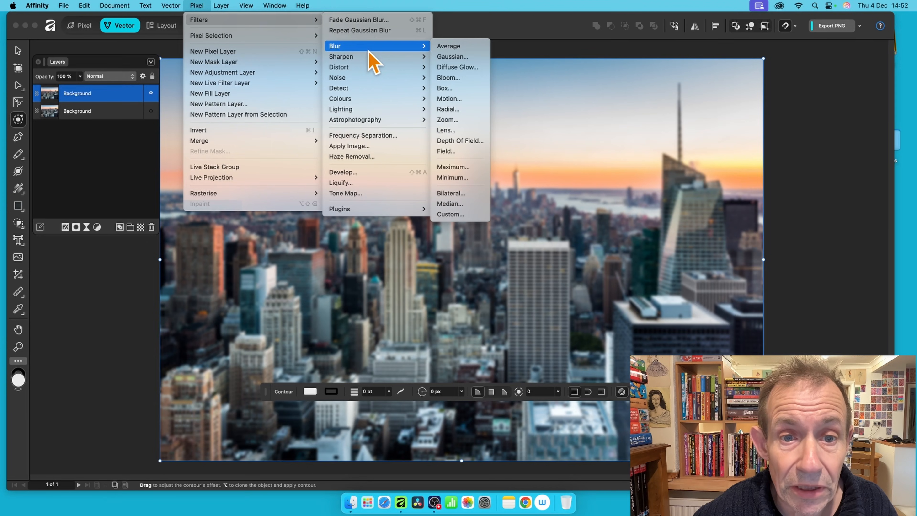
pyautogui.click(457, 122)
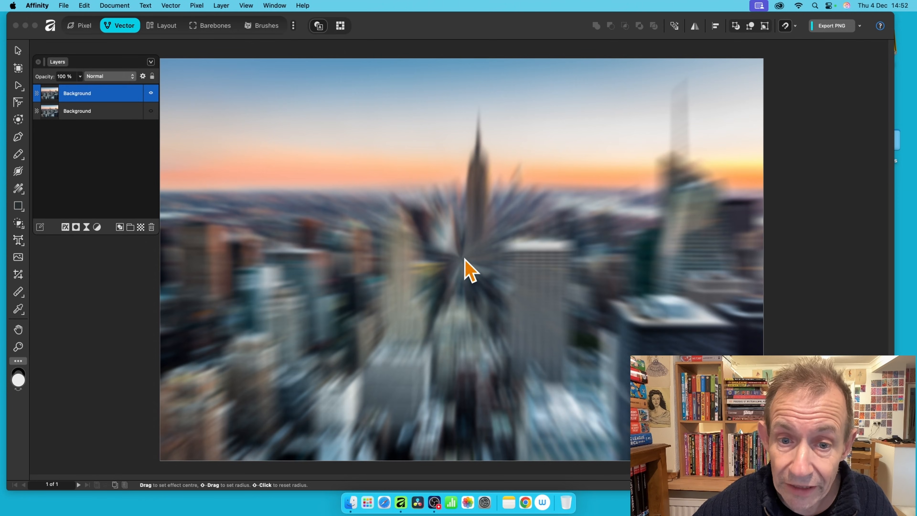
pyautogui.moveTo(465, 266); pyautogui.dragTo(474, 155)
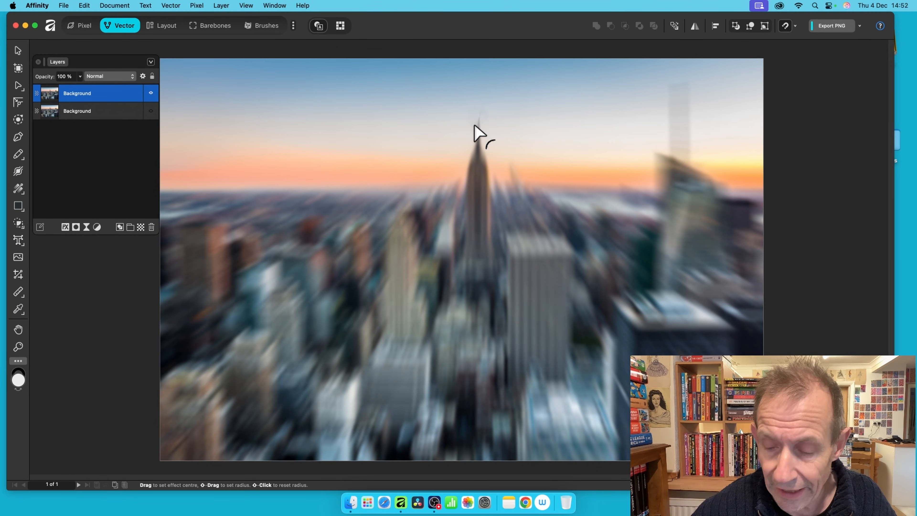
pyautogui.moveTo(758, 393); pyautogui.dragTo(363, 227)
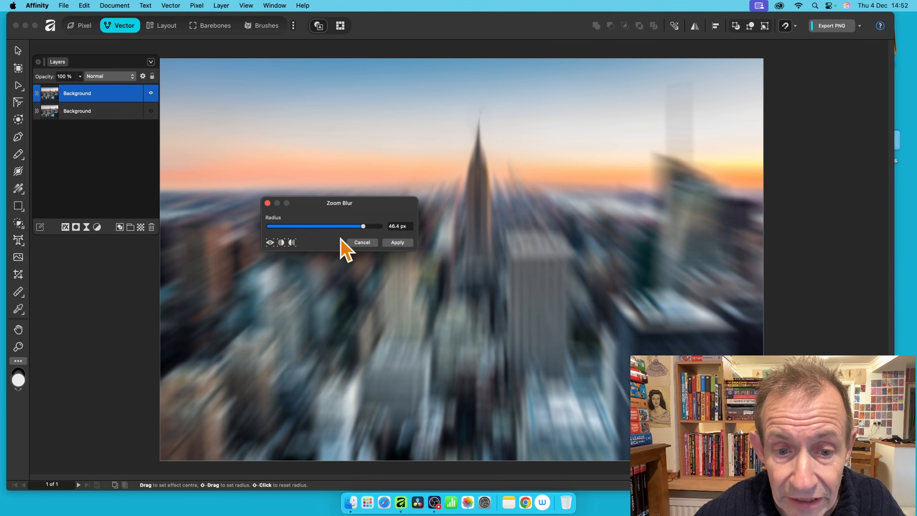
pyautogui.click(398, 242)
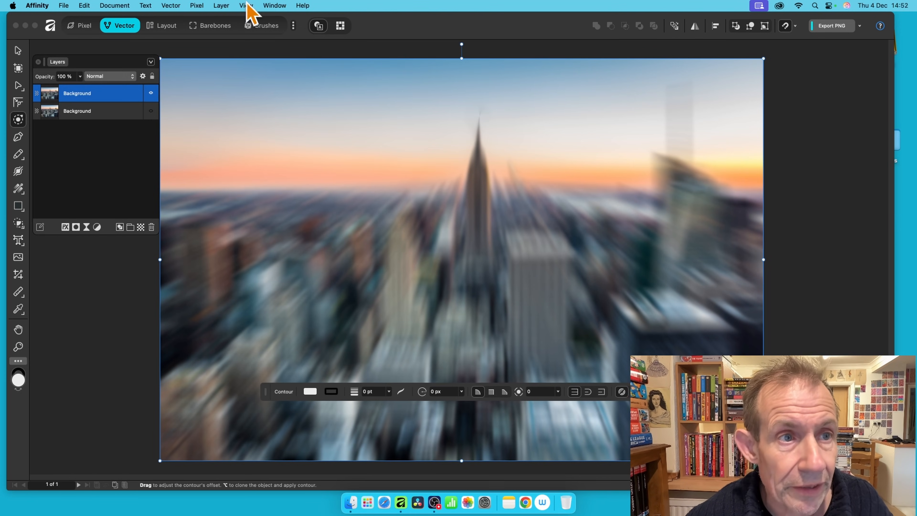
# Image Trace the blurred photo at 0% edge threshold and 100% curve fitting tolerance.
pyautogui.click(173, 6)
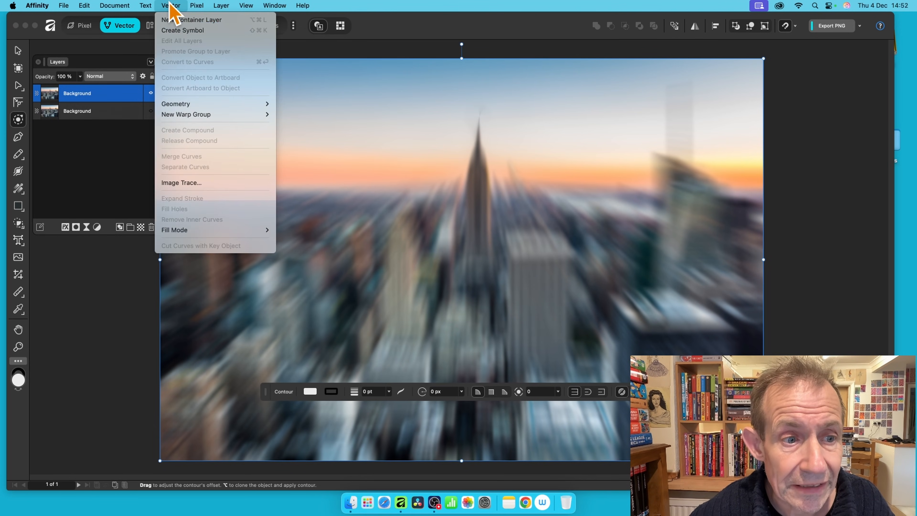
pyautogui.click(222, 182)
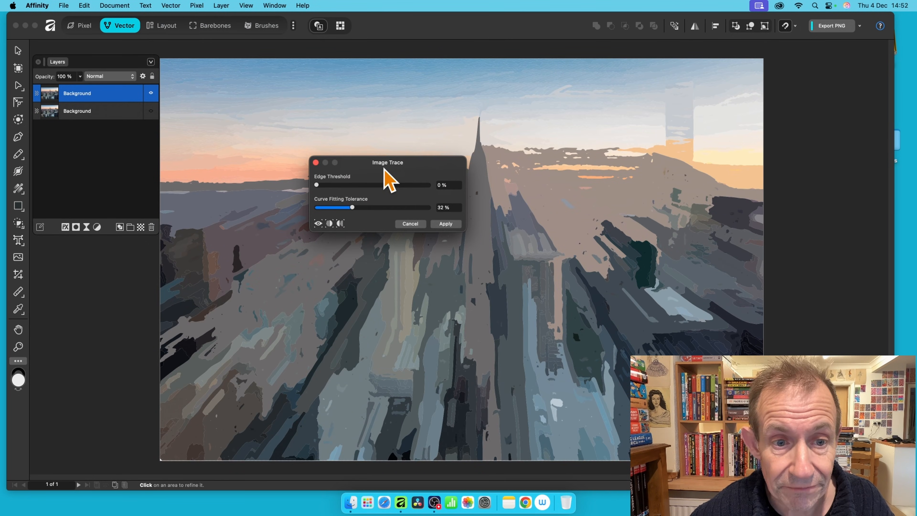
pyautogui.moveTo(323, 184)
pyautogui.mouseDown()
pyautogui.moveTo(385, 192)
pyautogui.moveTo(316, 185)
pyautogui.mouseUp()
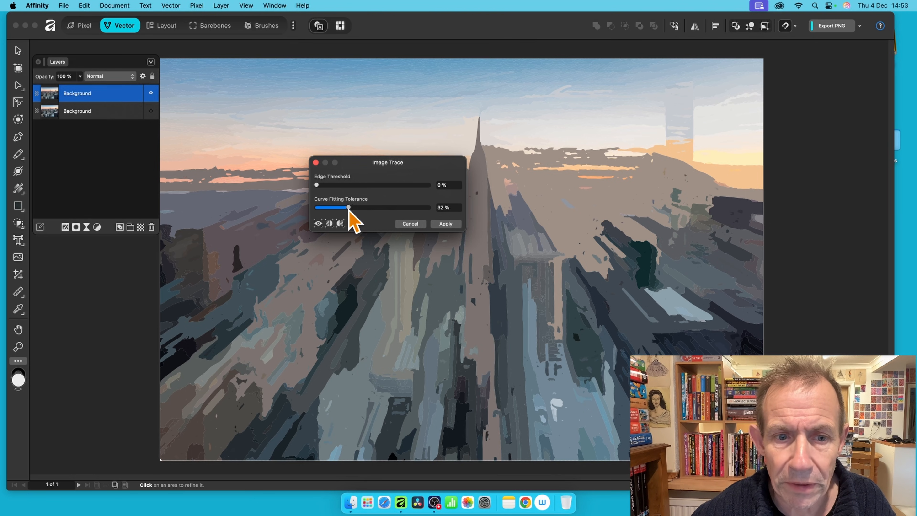
pyautogui.moveTo(352, 207); pyautogui.dragTo(434, 206)
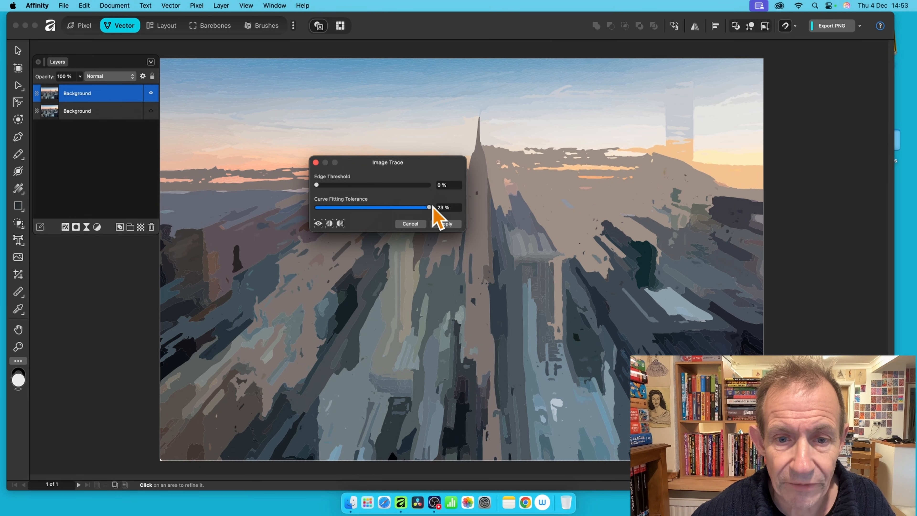
pyautogui.click(446, 225)
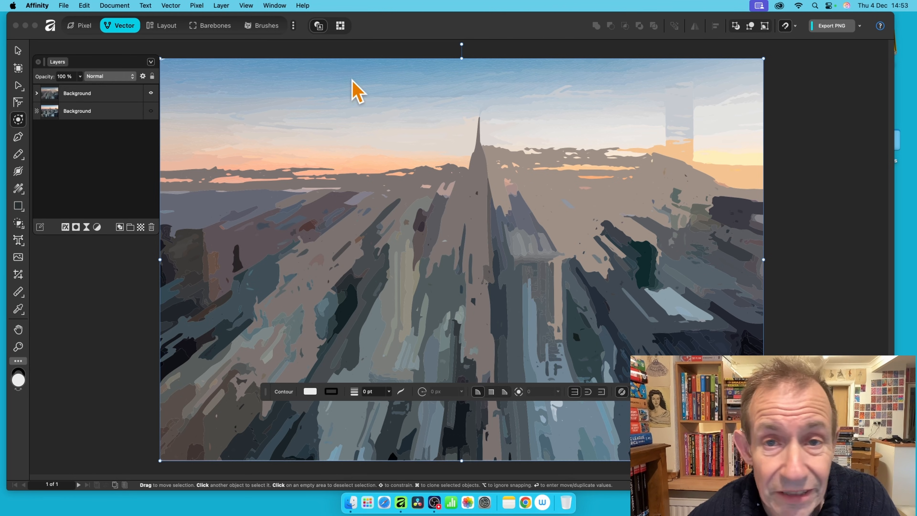
# Expand the traced group and select all of its Curve layers.
pyautogui.click(37, 93)
pyautogui.click(110, 111)
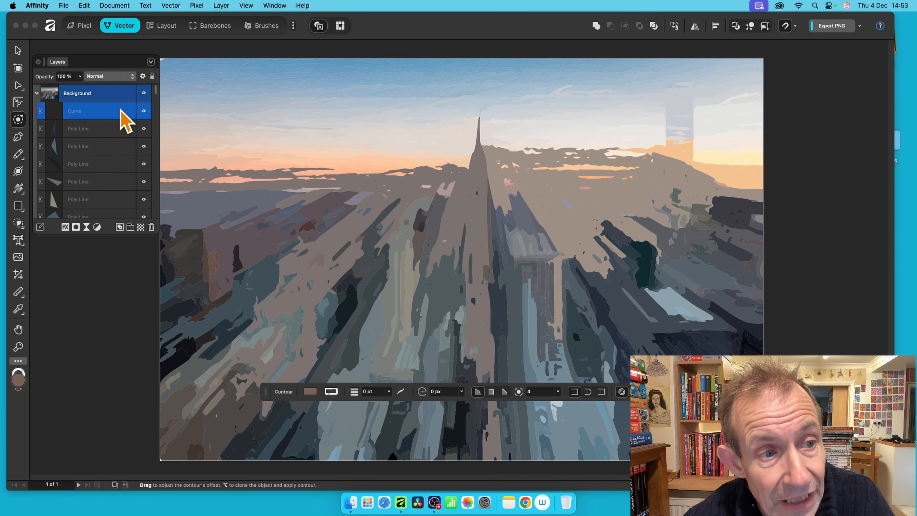
pyautogui.moveTo(156, 91); pyautogui.dragTo(156, 221)
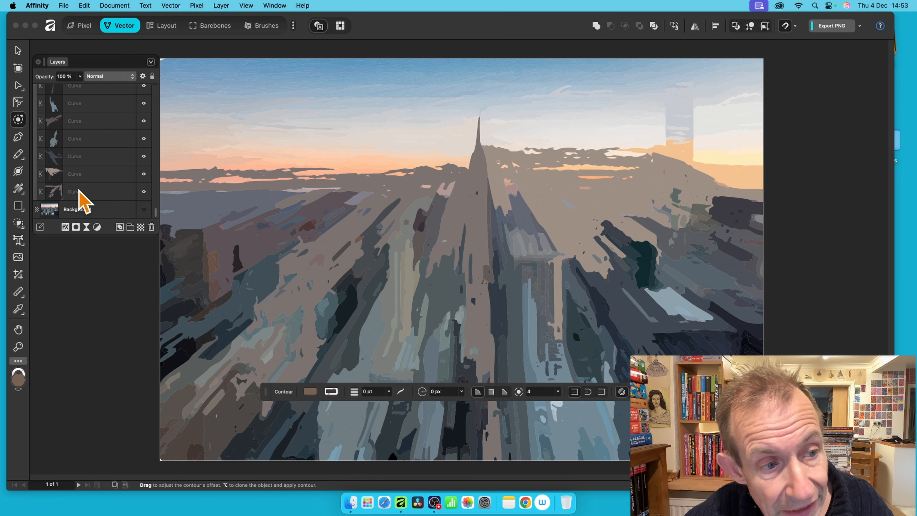
pyautogui.keyDown('shift'); pyautogui.click(87, 193); pyautogui.keyUp('shift')
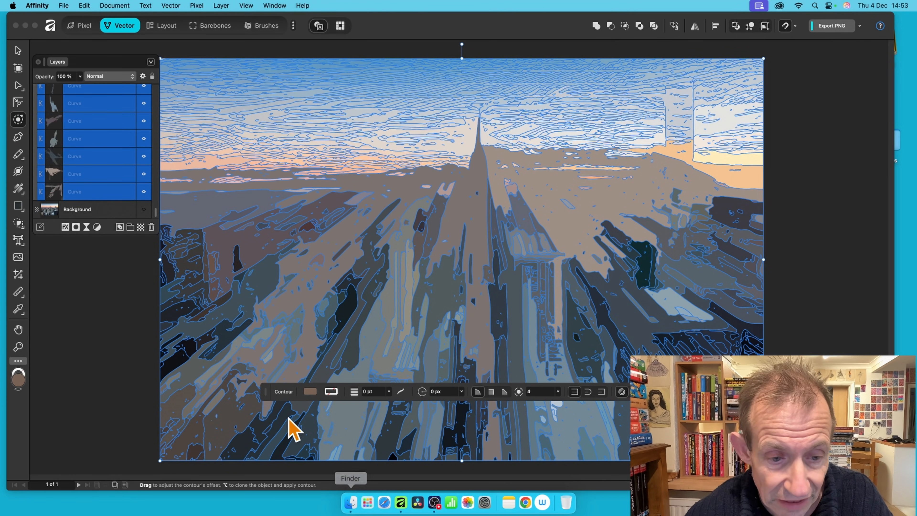
# Try a 30 px contour radius on the curves, then undo it.
pyautogui.moveTo(280, 386); pyautogui.dragTo(216, 326)
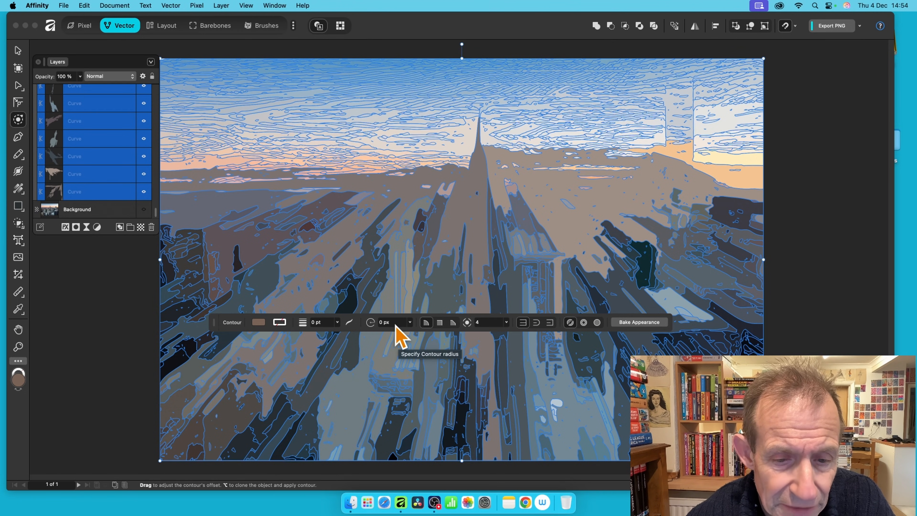
pyautogui.click(385, 322)
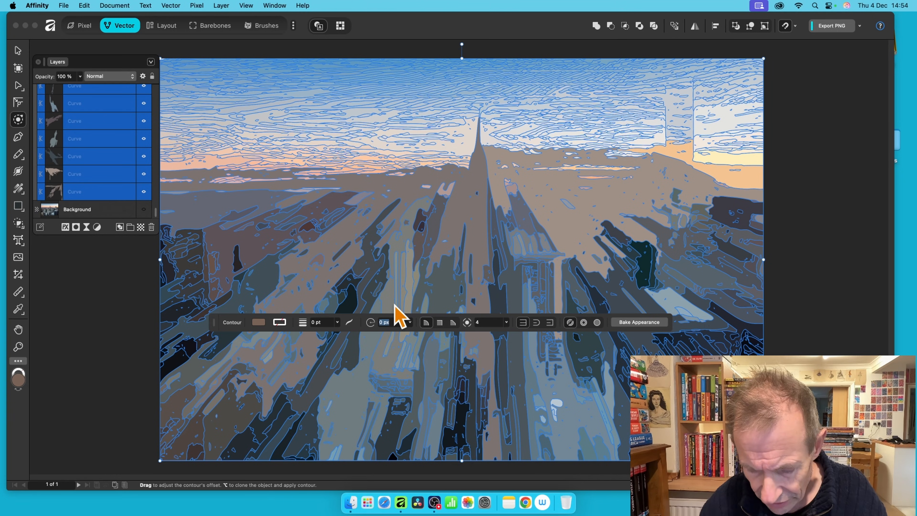
pyautogui.write('30')
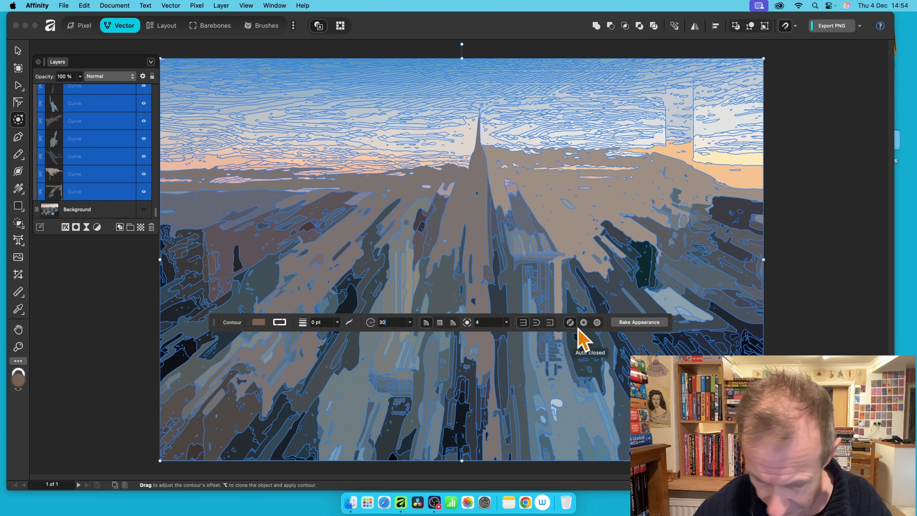
pyautogui.press('Tab')
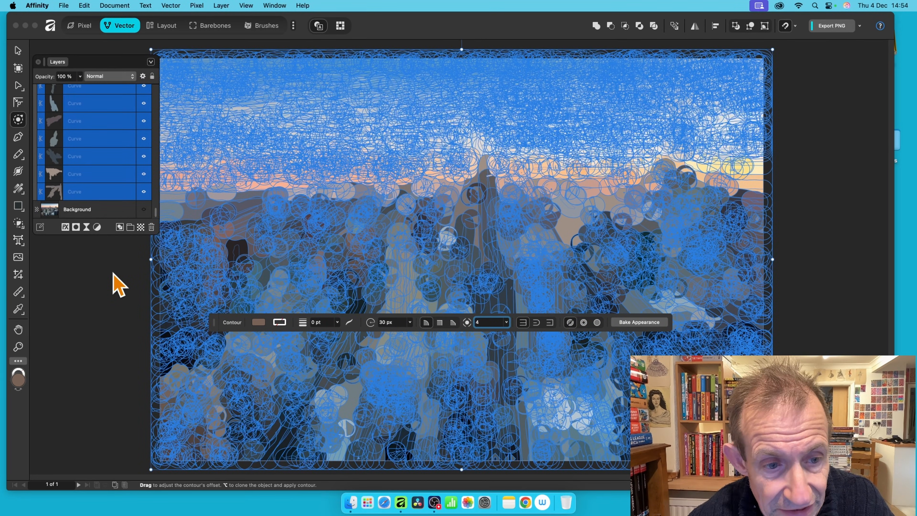
pyautogui.click(115, 280)
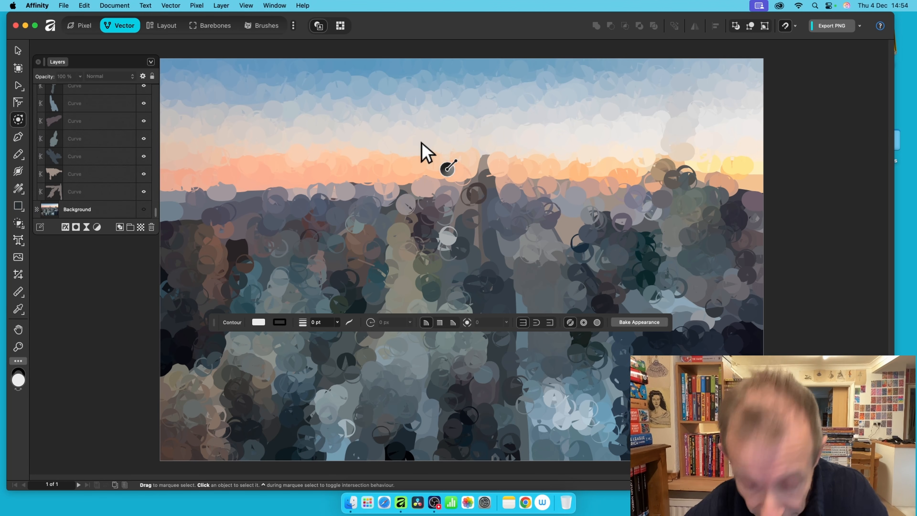
pyautogui.press('super+a')
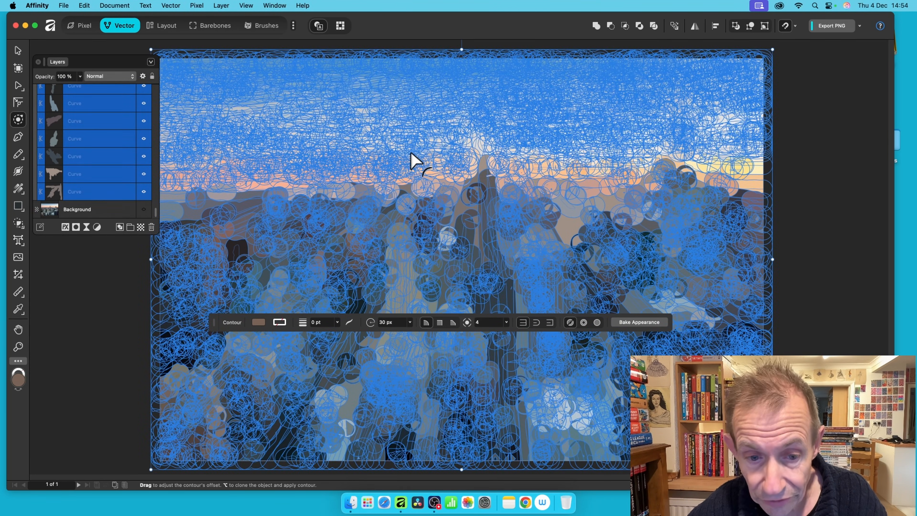
pyautogui.press('super+z')
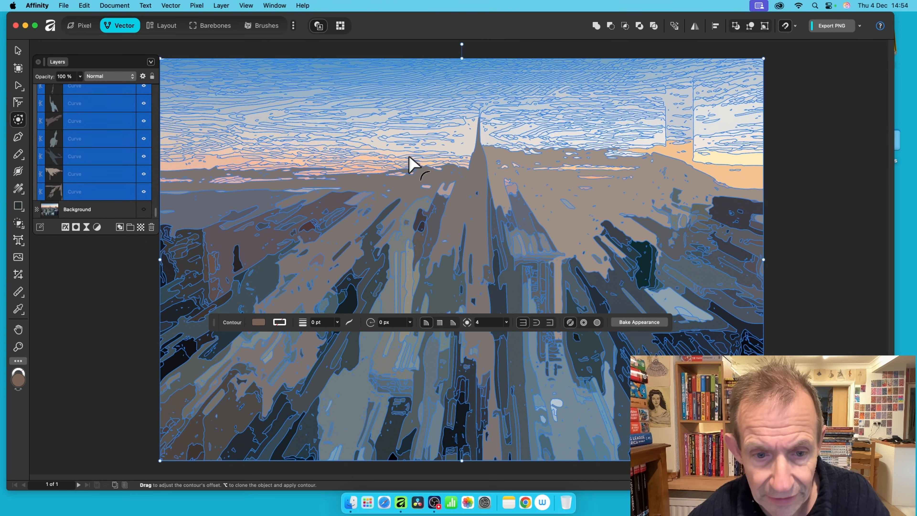
# Change the traced curves' contour offset from -20 px to -10 px.
pyautogui.click(400, 320)
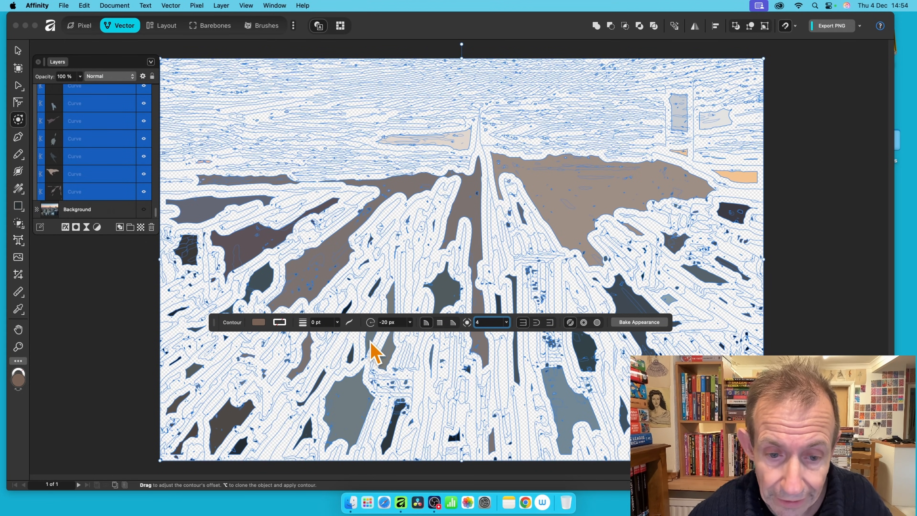
pyautogui.click(386, 322)
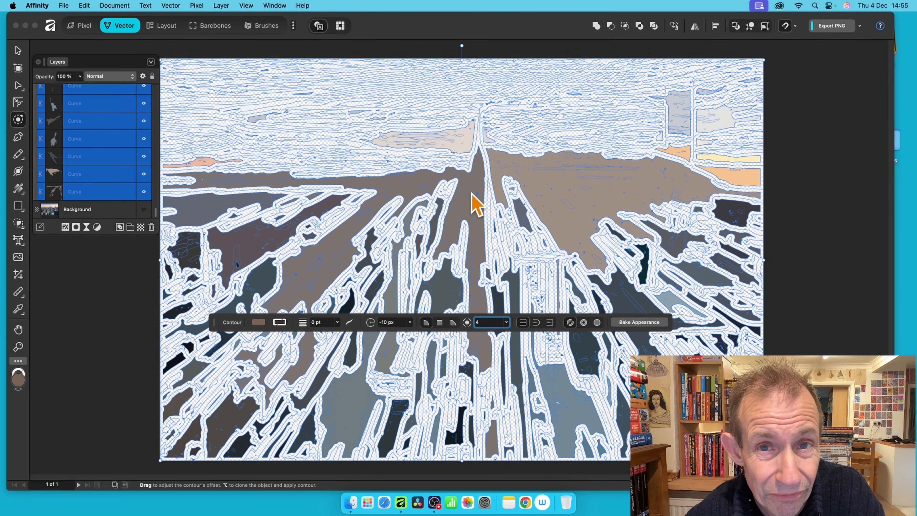
# Add a 3D layer effect with a 7.4 px radius to the contoured skyline curves.
pyautogui.click(66, 228)
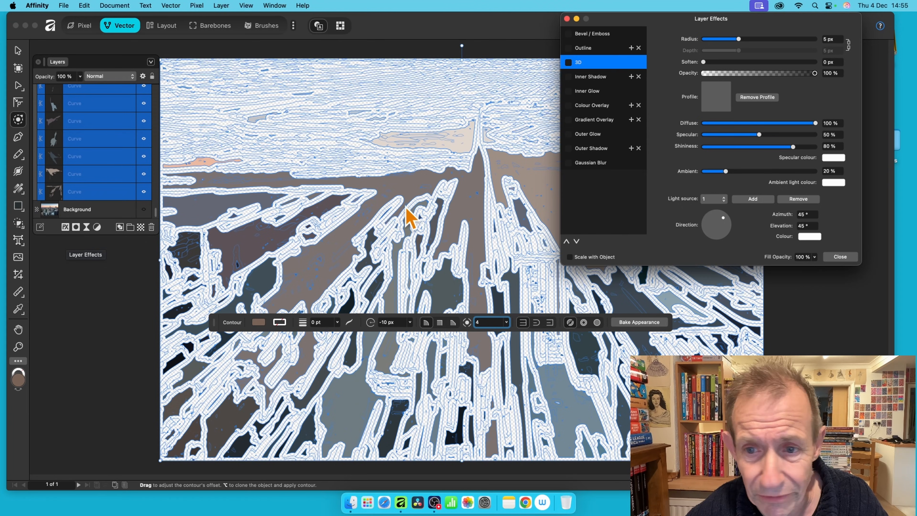
pyautogui.click(569, 62)
pyautogui.moveTo(738, 39); pyautogui.dragTo(745, 40)
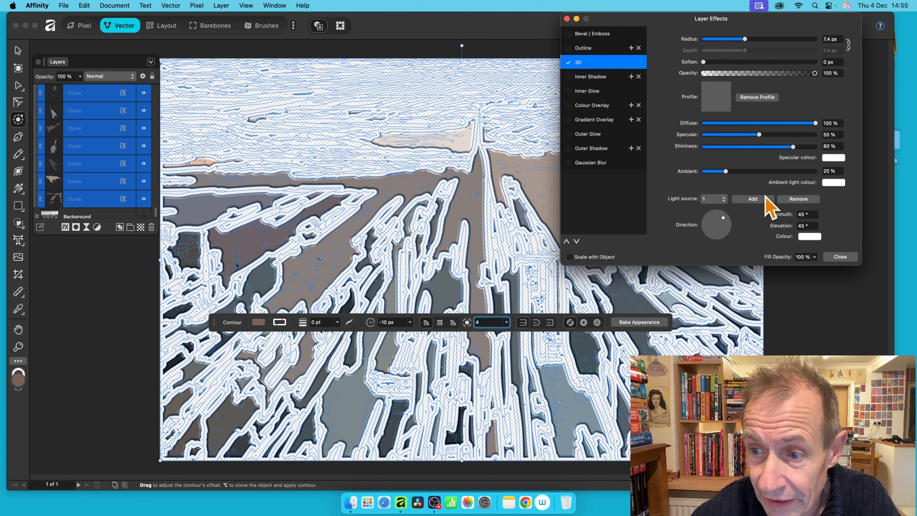
pyautogui.click(840, 256)
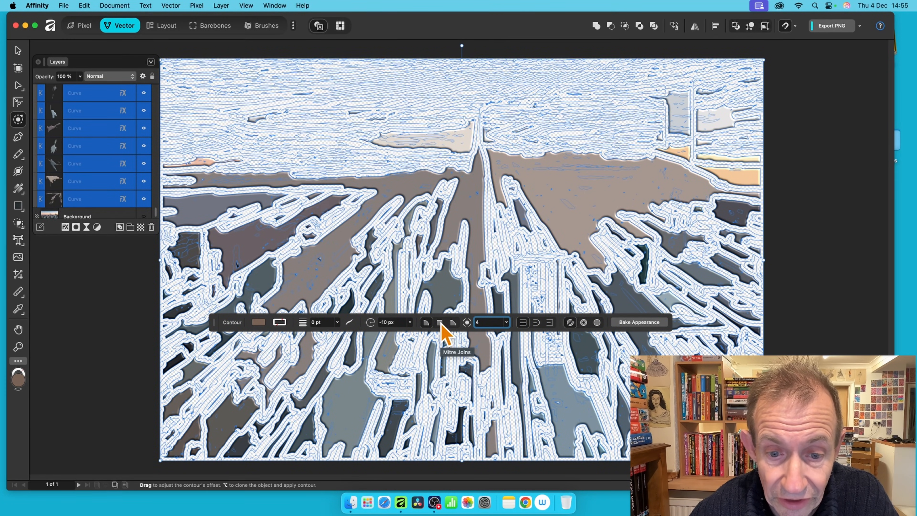
# Set the contours to mitred corners and Force open, then deselect to view the tube strokes.
pyautogui.click(441, 324)
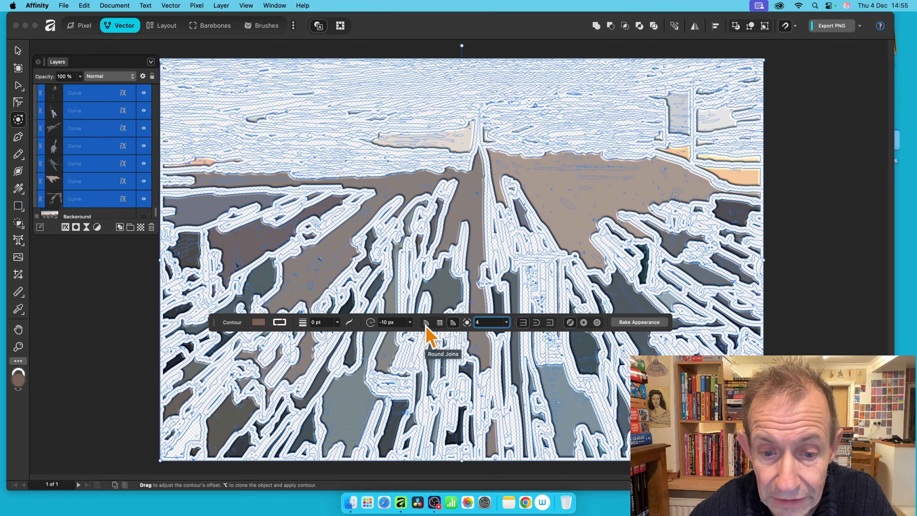
pyautogui.click(584, 322)
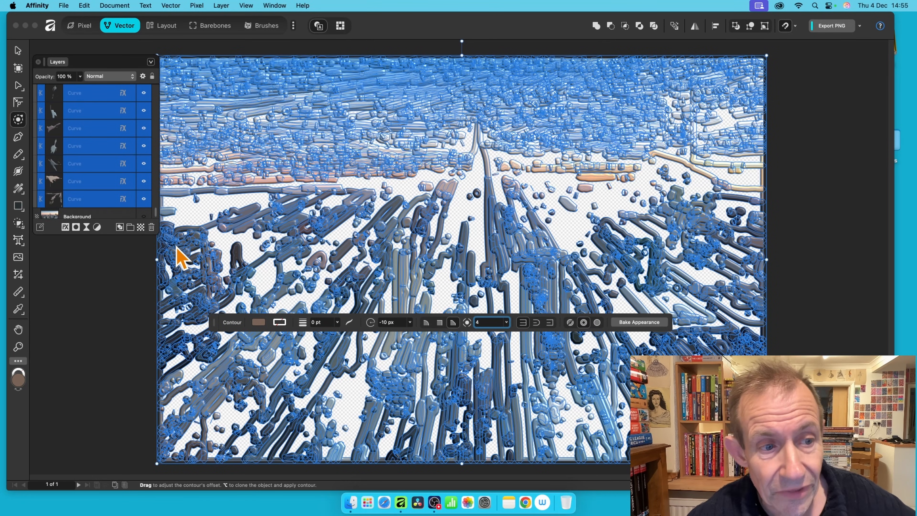
pyautogui.click(125, 280)
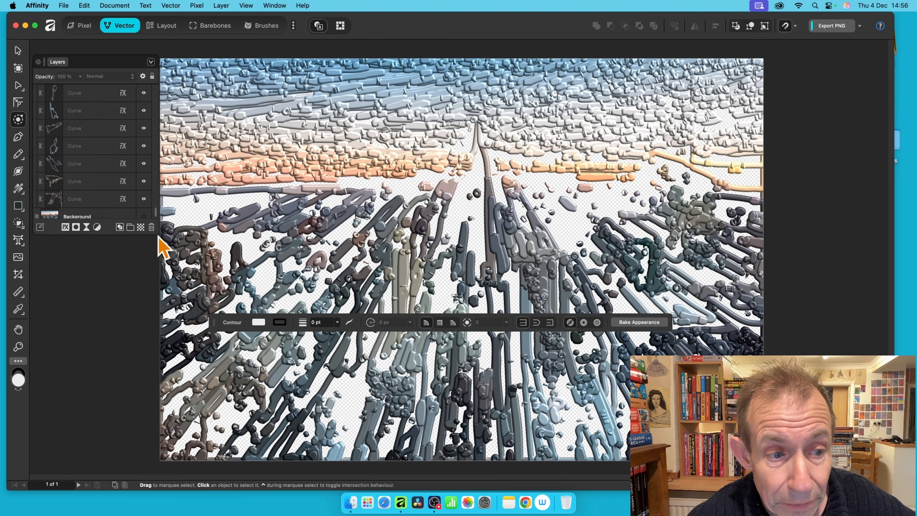
# Turn the Background photo layer's visibility back on behind the tube curves.
pyautogui.moveTo(159, 233)
pyautogui.mouseDown()
pyautogui.moveTo(156, 247)
pyautogui.moveTo(159, 234)
pyautogui.mouseUp()
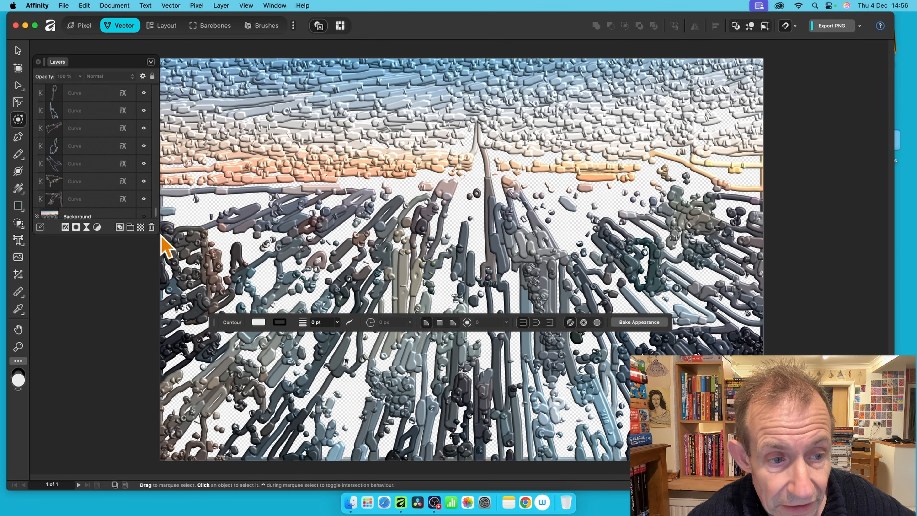
pyautogui.click(109, 215)
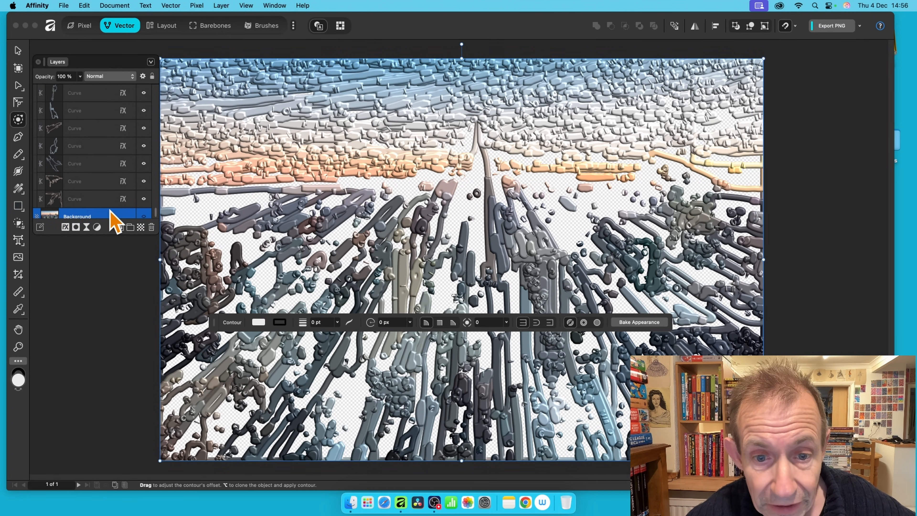
pyautogui.click(145, 216)
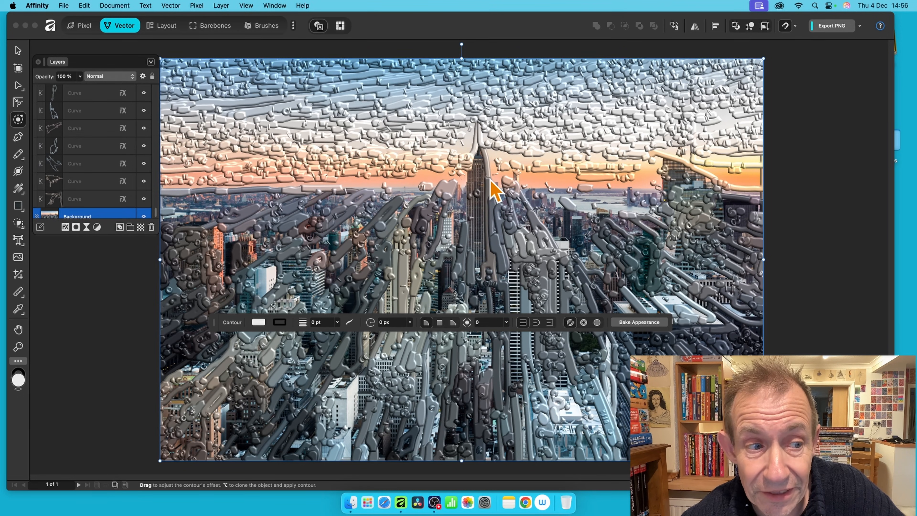
# Select all the Curve layers in the Layers panel.
pyautogui.click(97, 199)
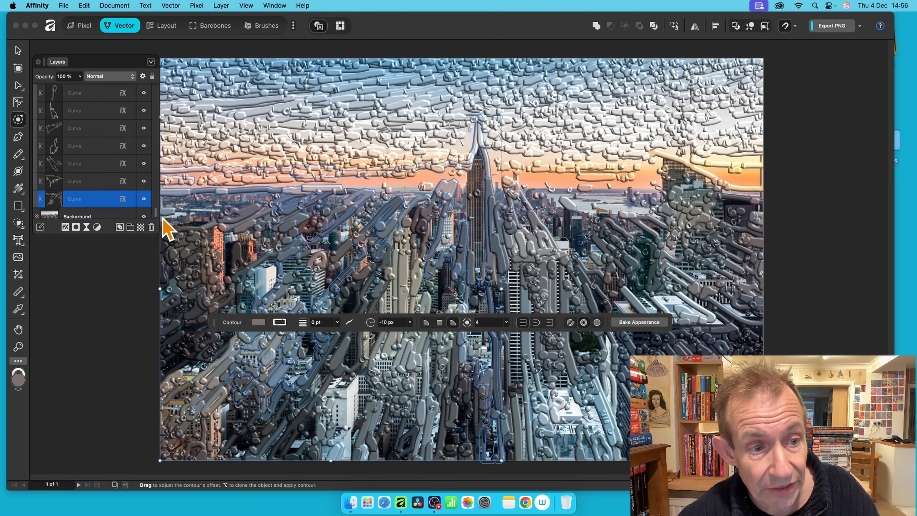
pyautogui.moveTo(156, 211); pyautogui.dragTo(156, 87)
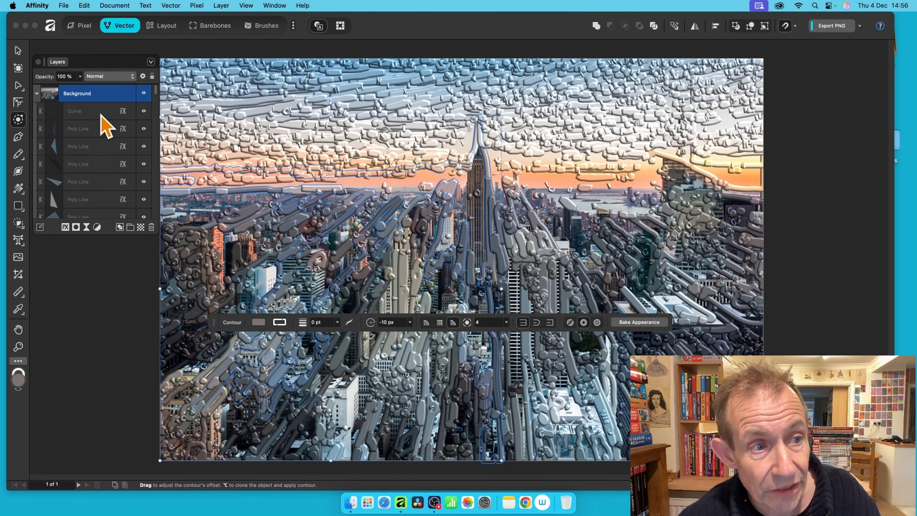
pyautogui.press('super+a')
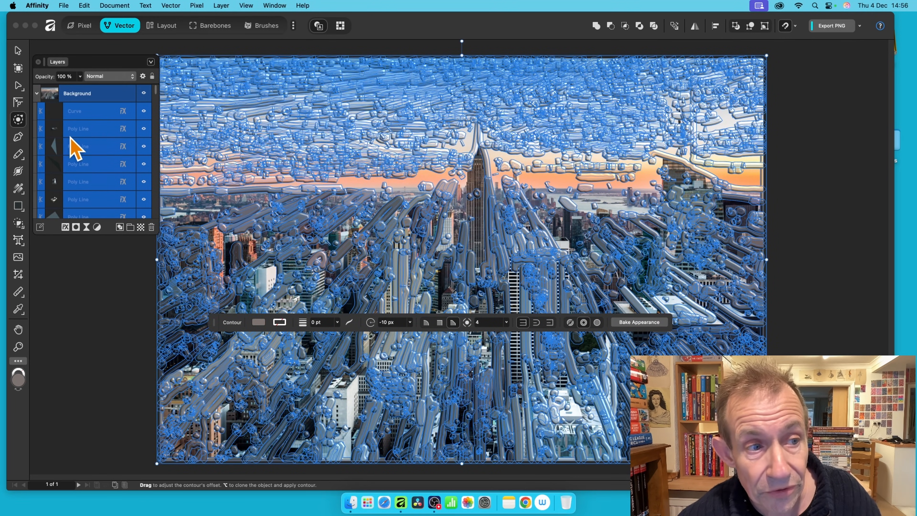
# Turn off the curves' 3D effect and try a red colour overlay instead.
pyautogui.click(66, 226)
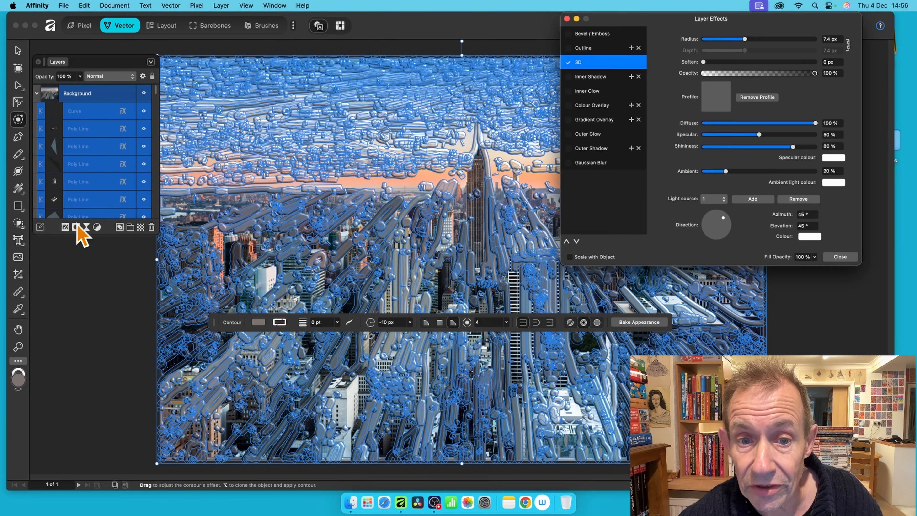
pyautogui.click(568, 62)
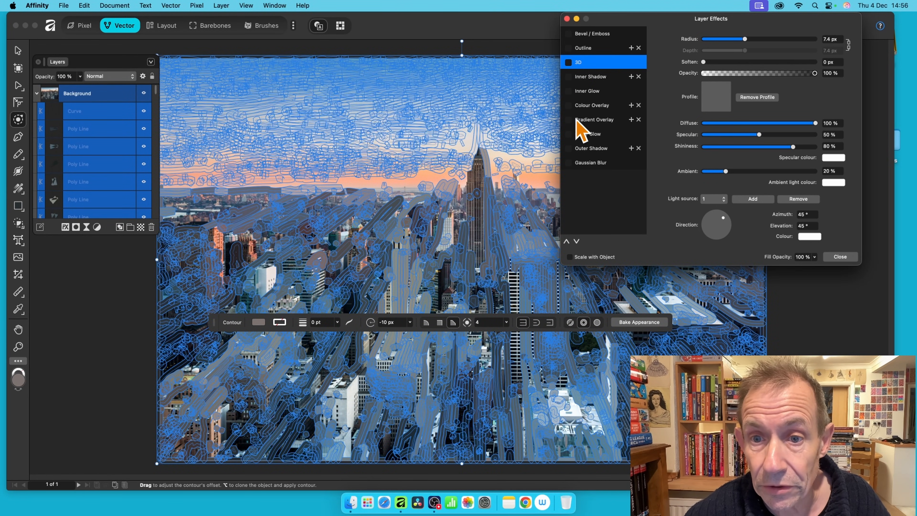
pyautogui.click(585, 121)
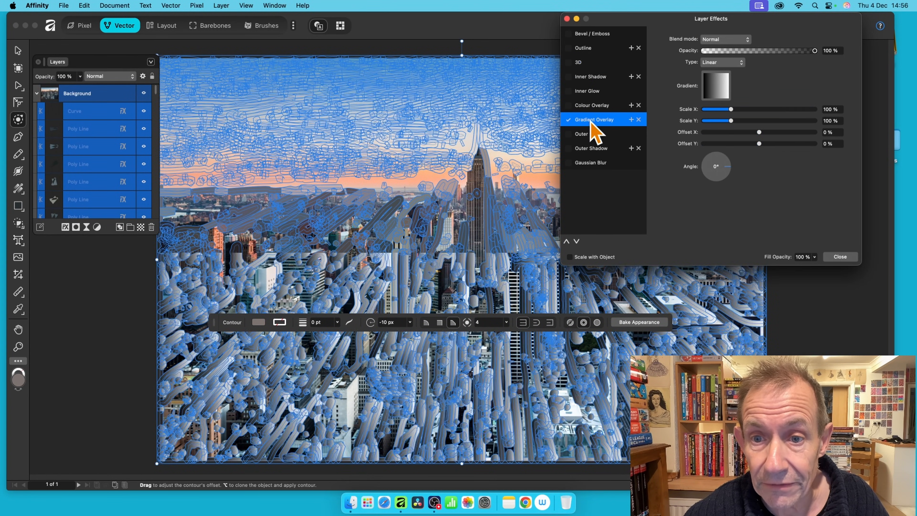
pyautogui.click(568, 120)
pyautogui.click(568, 105)
pyautogui.click(578, 107)
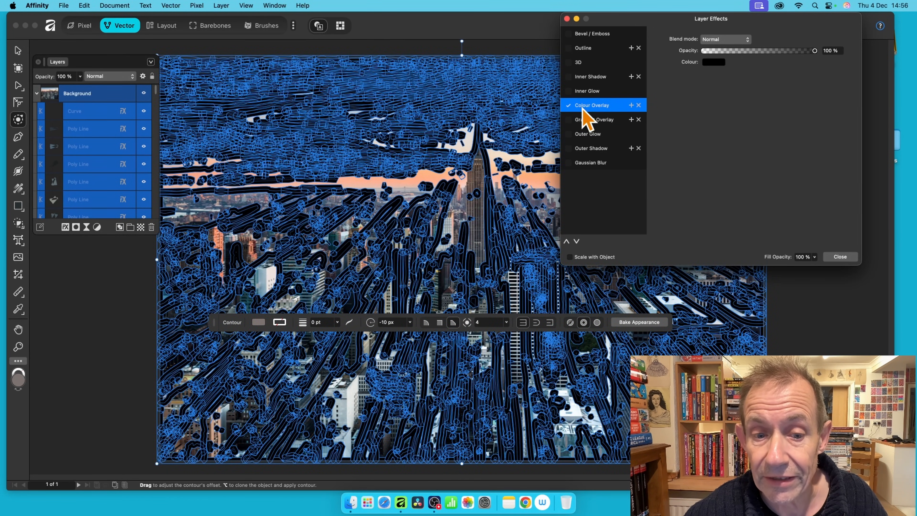
pyautogui.click(713, 62)
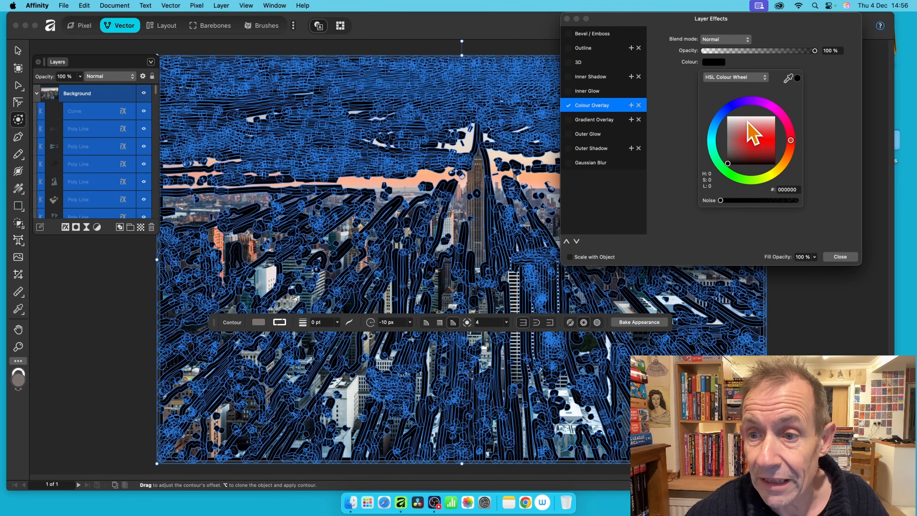
pyautogui.click(763, 137)
pyautogui.moveTo(758, 29); pyautogui.dragTo(682, 50)
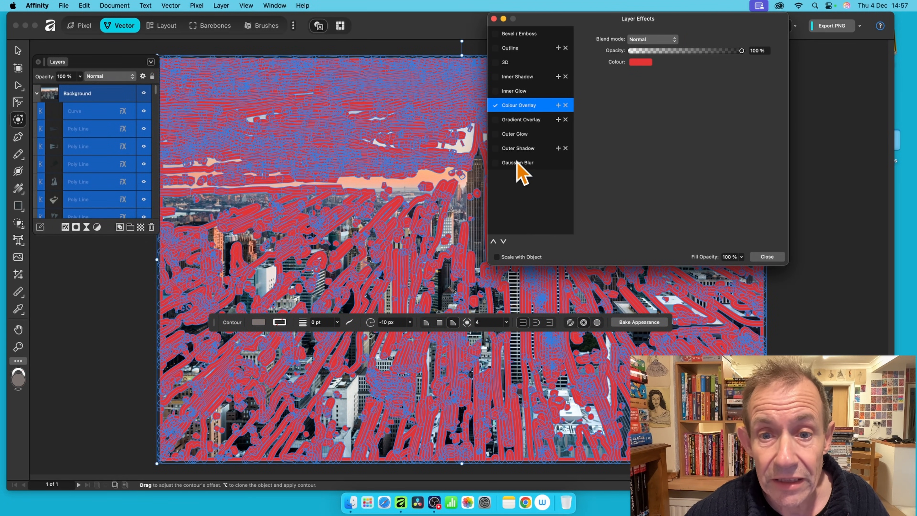
# Replace the red overlay with an outer shadow of larger radius, offset and intensity.
pyautogui.click(495, 149)
pyautogui.click(514, 149)
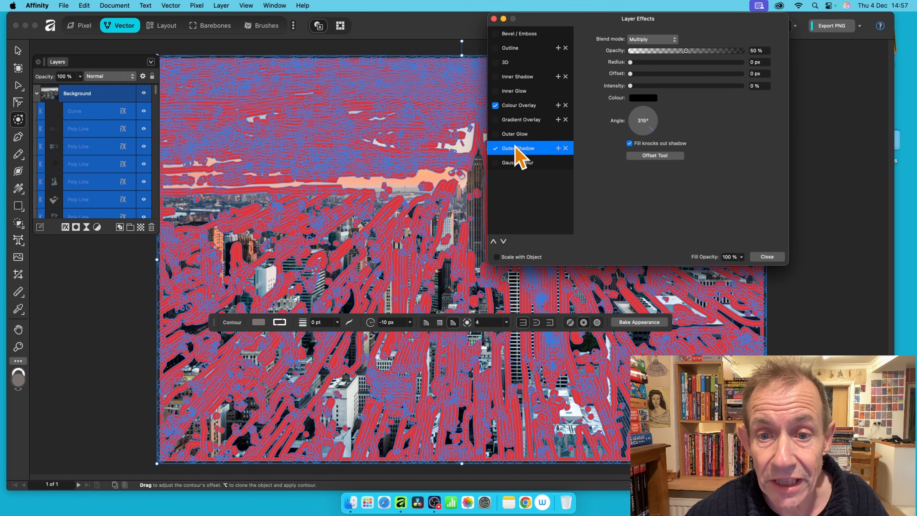
pyautogui.click(496, 105)
pyautogui.click(525, 107)
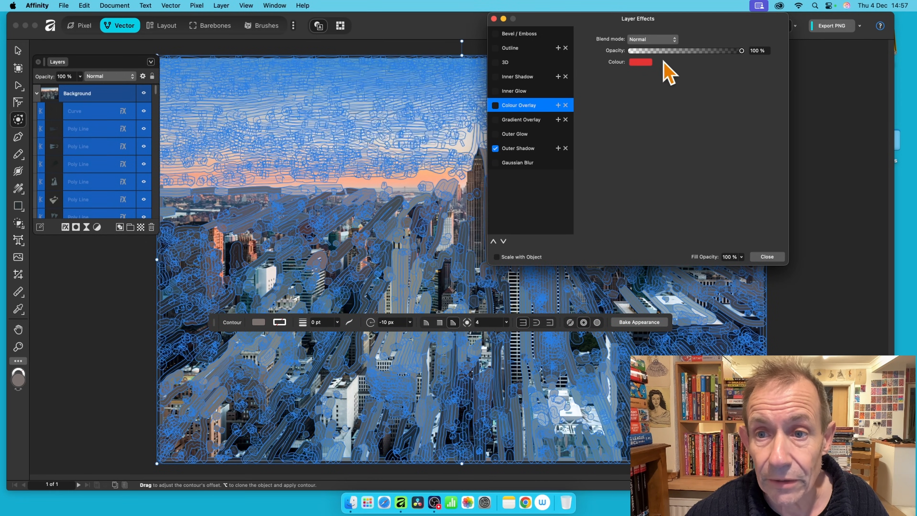
pyautogui.click(522, 148)
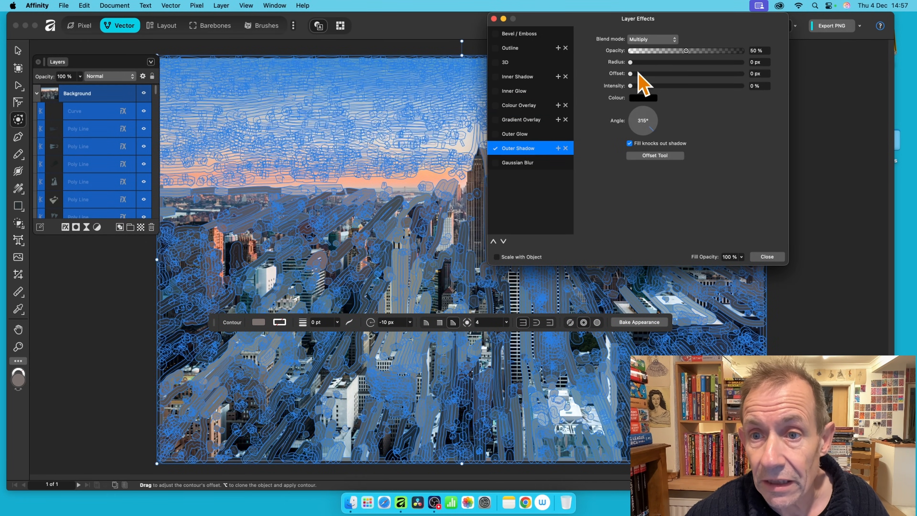
pyautogui.moveTo(667, 67); pyautogui.dragTo(653, 85)
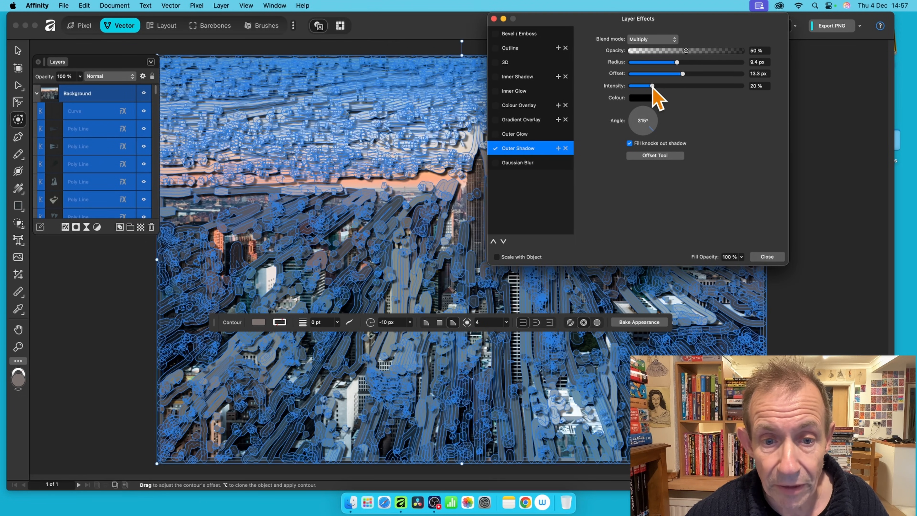
pyautogui.click(770, 257)
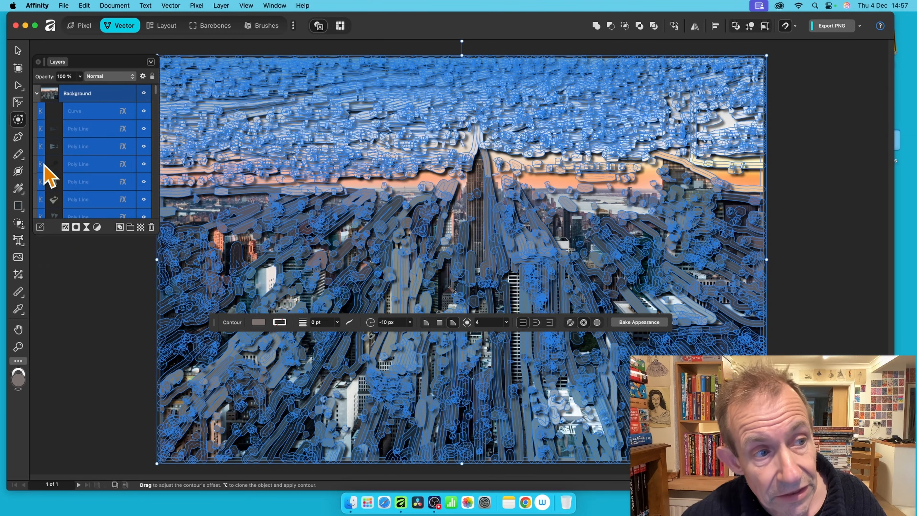
pyautogui.click(17, 51)
# Deselect everything and hide the Background photo layer.
pyautogui.click(134, 307)
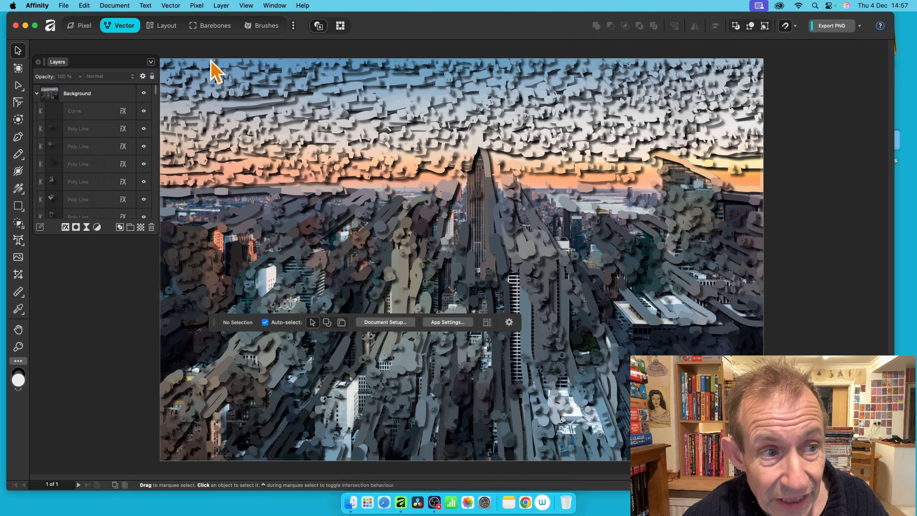
pyautogui.moveTo(156, 91); pyautogui.dragTo(159, 219)
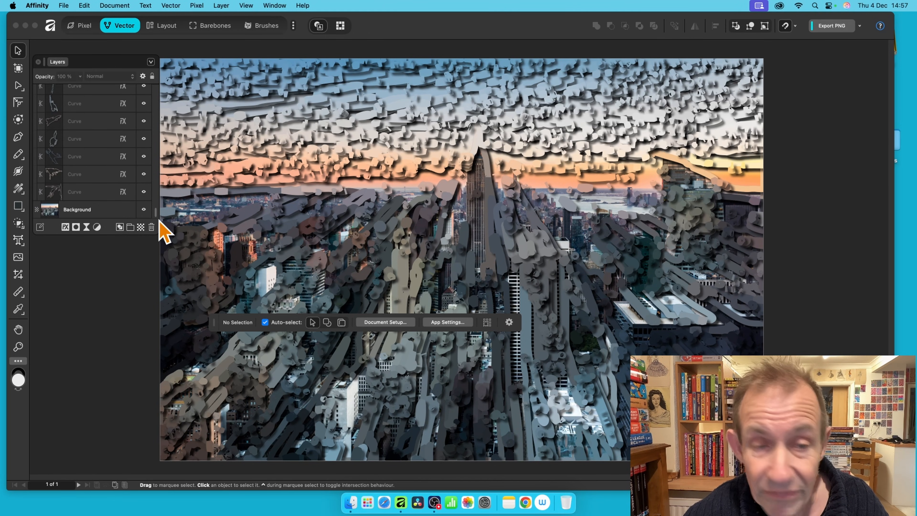
pyautogui.click(144, 210)
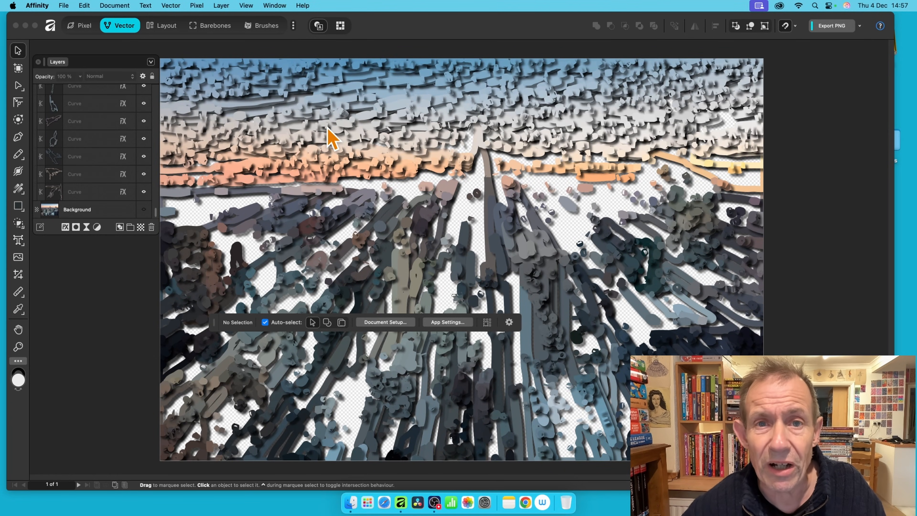
# Select all 3350 curve objects, starting from the bottom Curve layer.
pyautogui.click(91, 192)
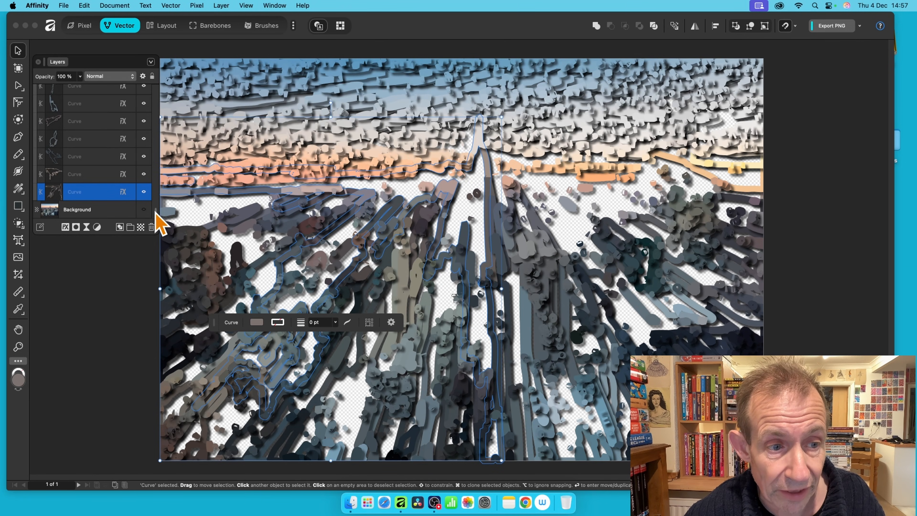
pyautogui.moveTo(159, 222); pyautogui.dragTo(156, 85)
pyautogui.press('super+a')
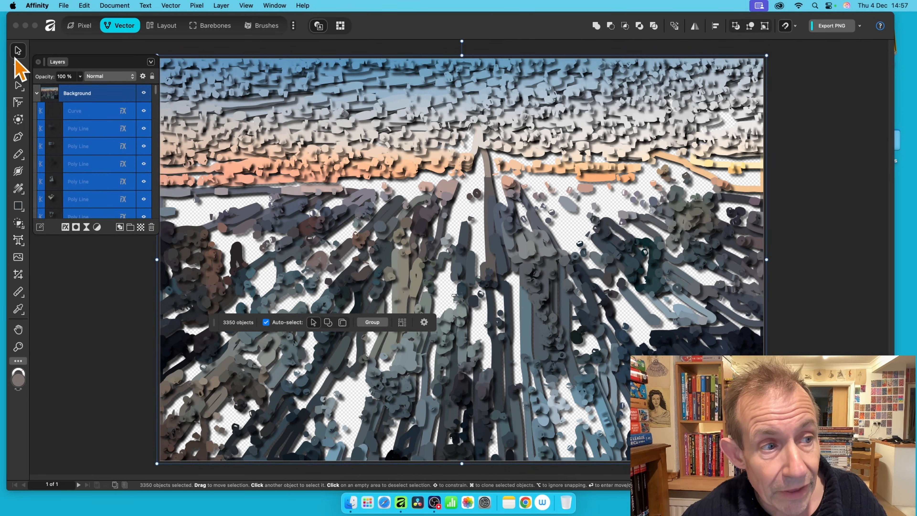
# Set the curves' contours to Auto closed with a 10 px offset.
pyautogui.click(18, 120)
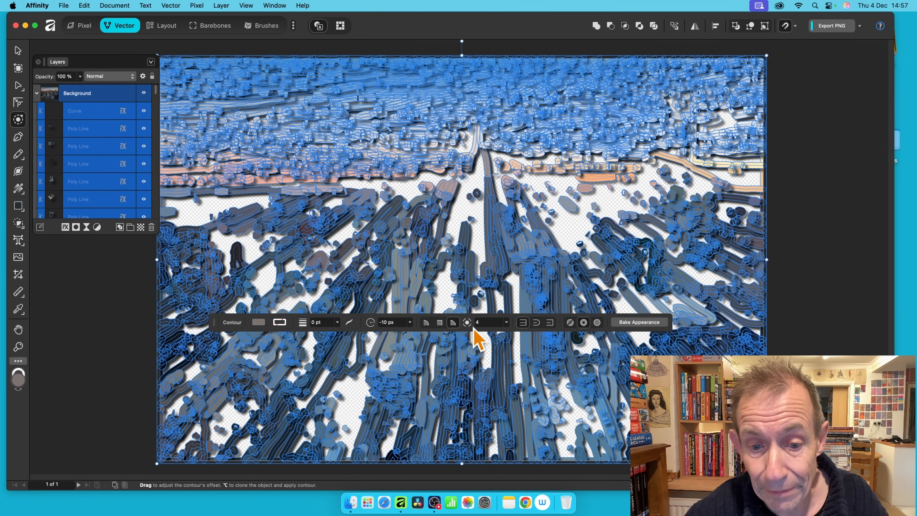
pyautogui.click(570, 322)
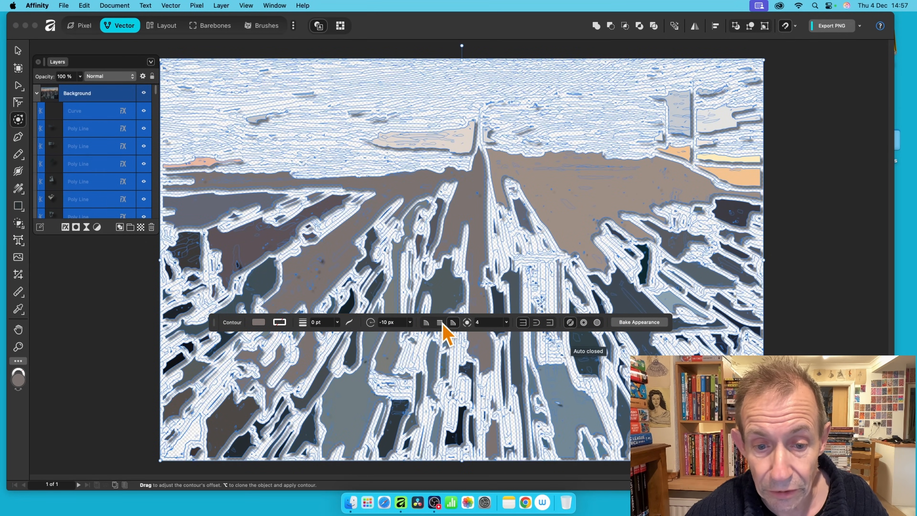
pyautogui.click(399, 321)
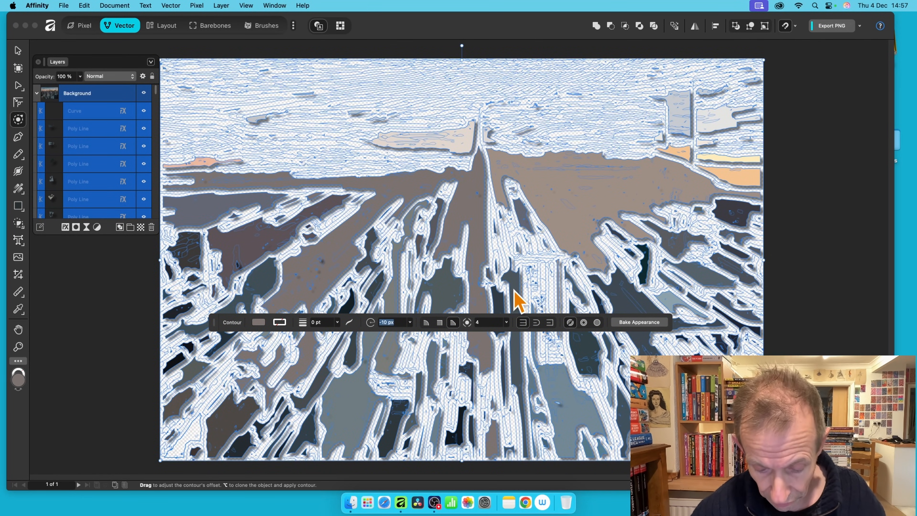
pyautogui.write('10')
pyautogui.press('Tab')
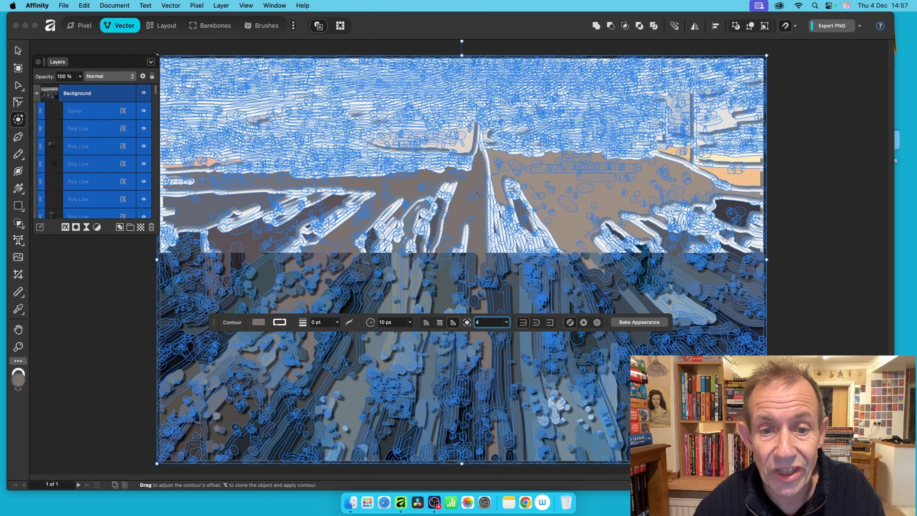